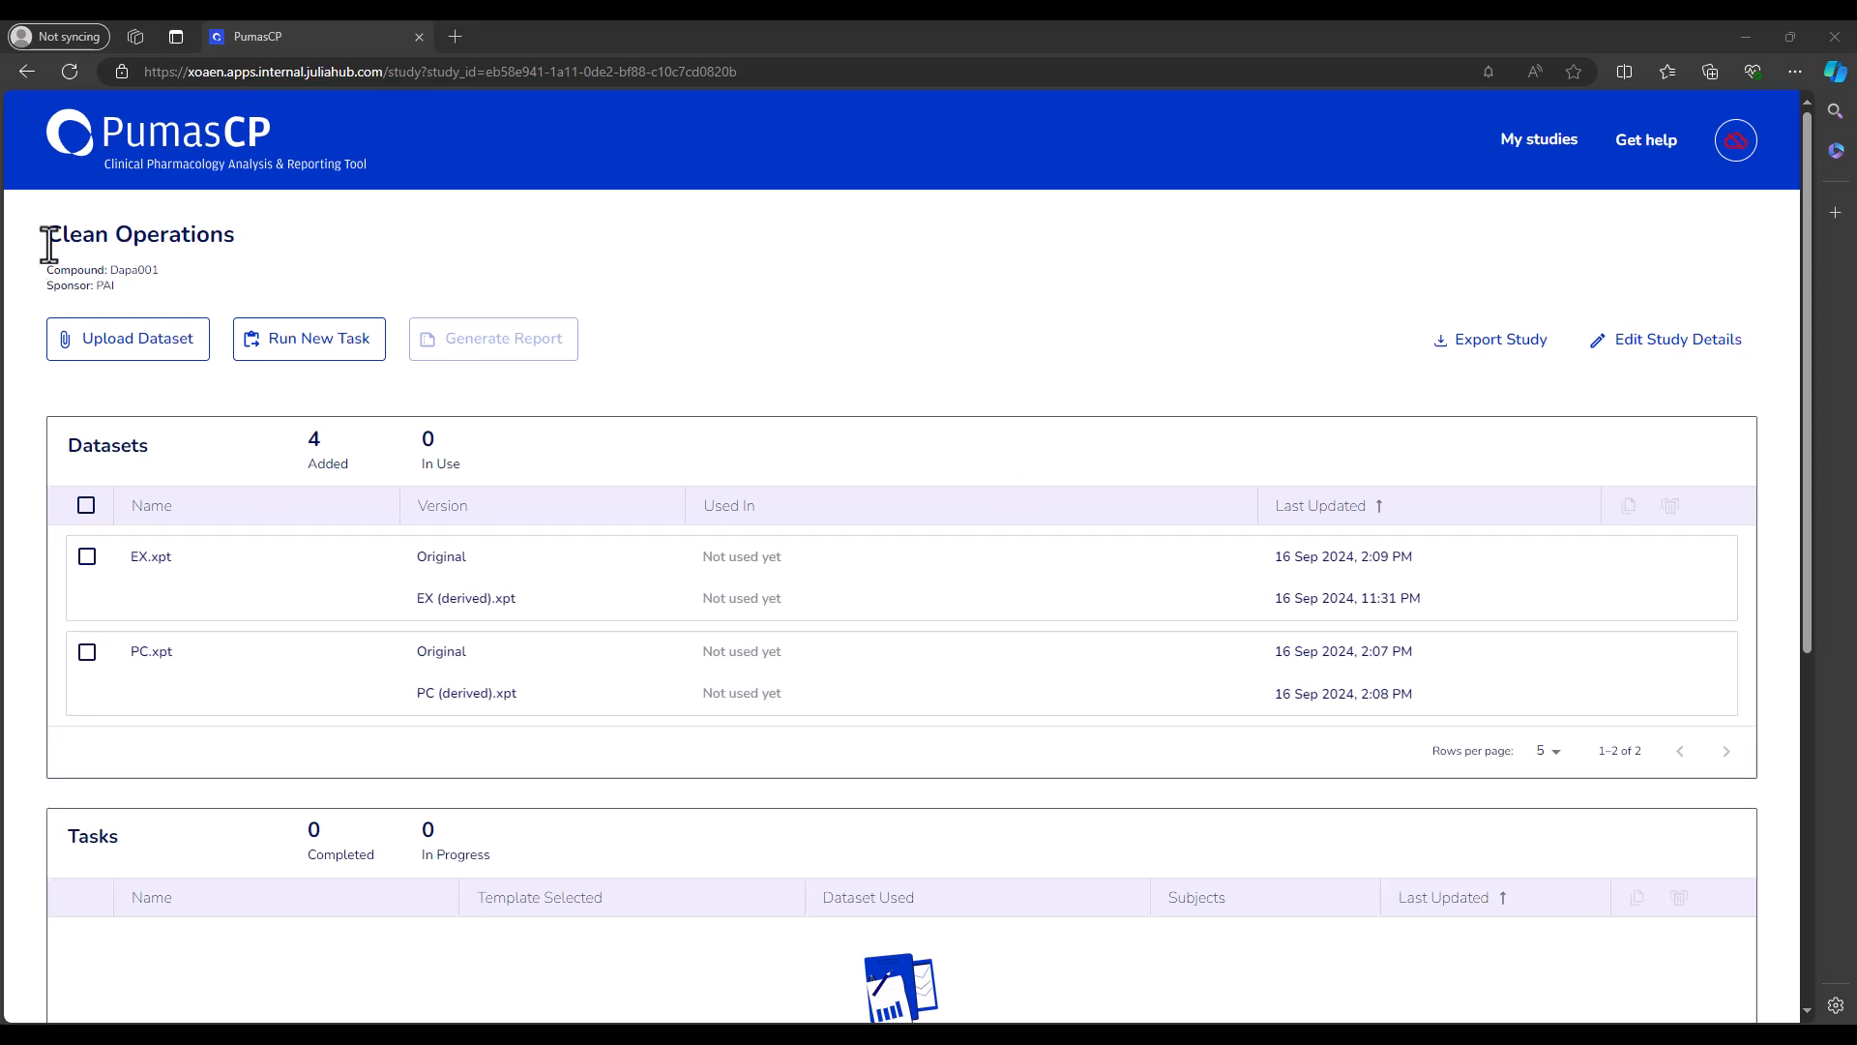
left_click_drag(45, 240, 232, 236)
right_click(232, 236)
left_click(924, 352)
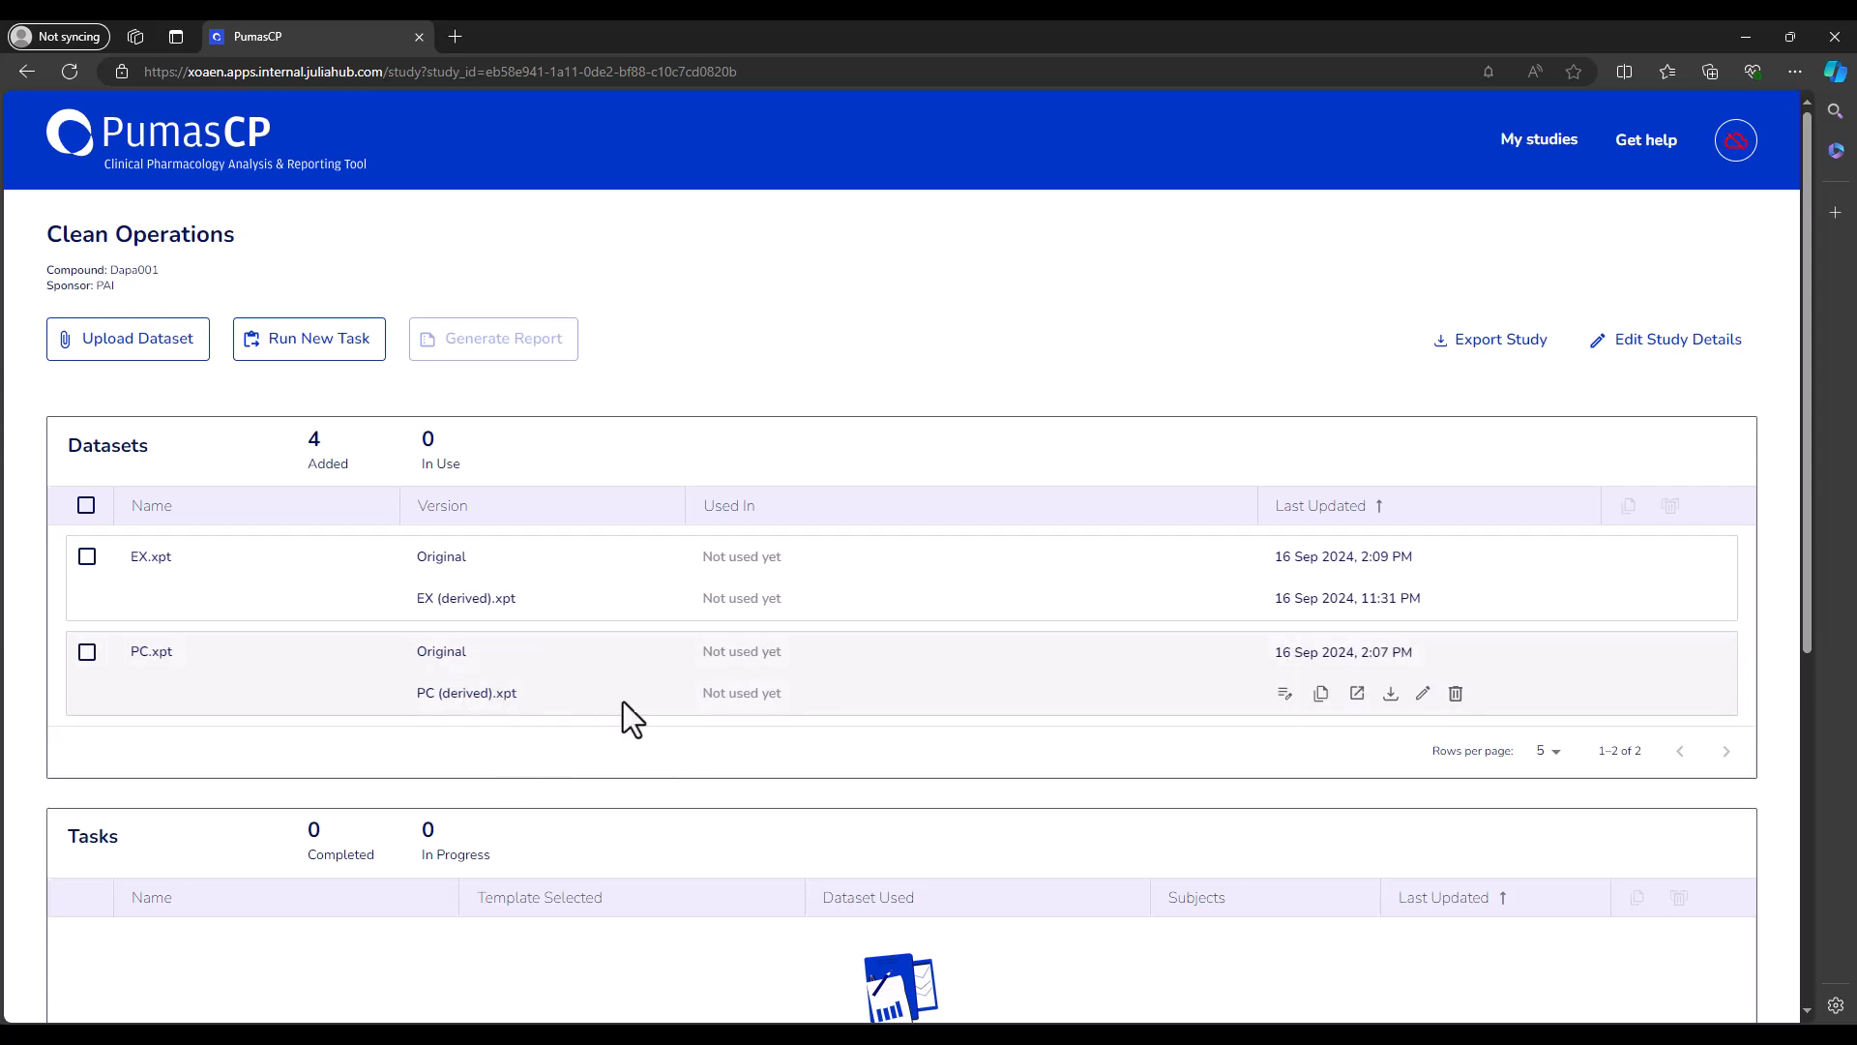
Open the derived PC dataset version for editing, remove duplicate rows based on the USUBJID column, and review the resulting table
left_click(1425, 696)
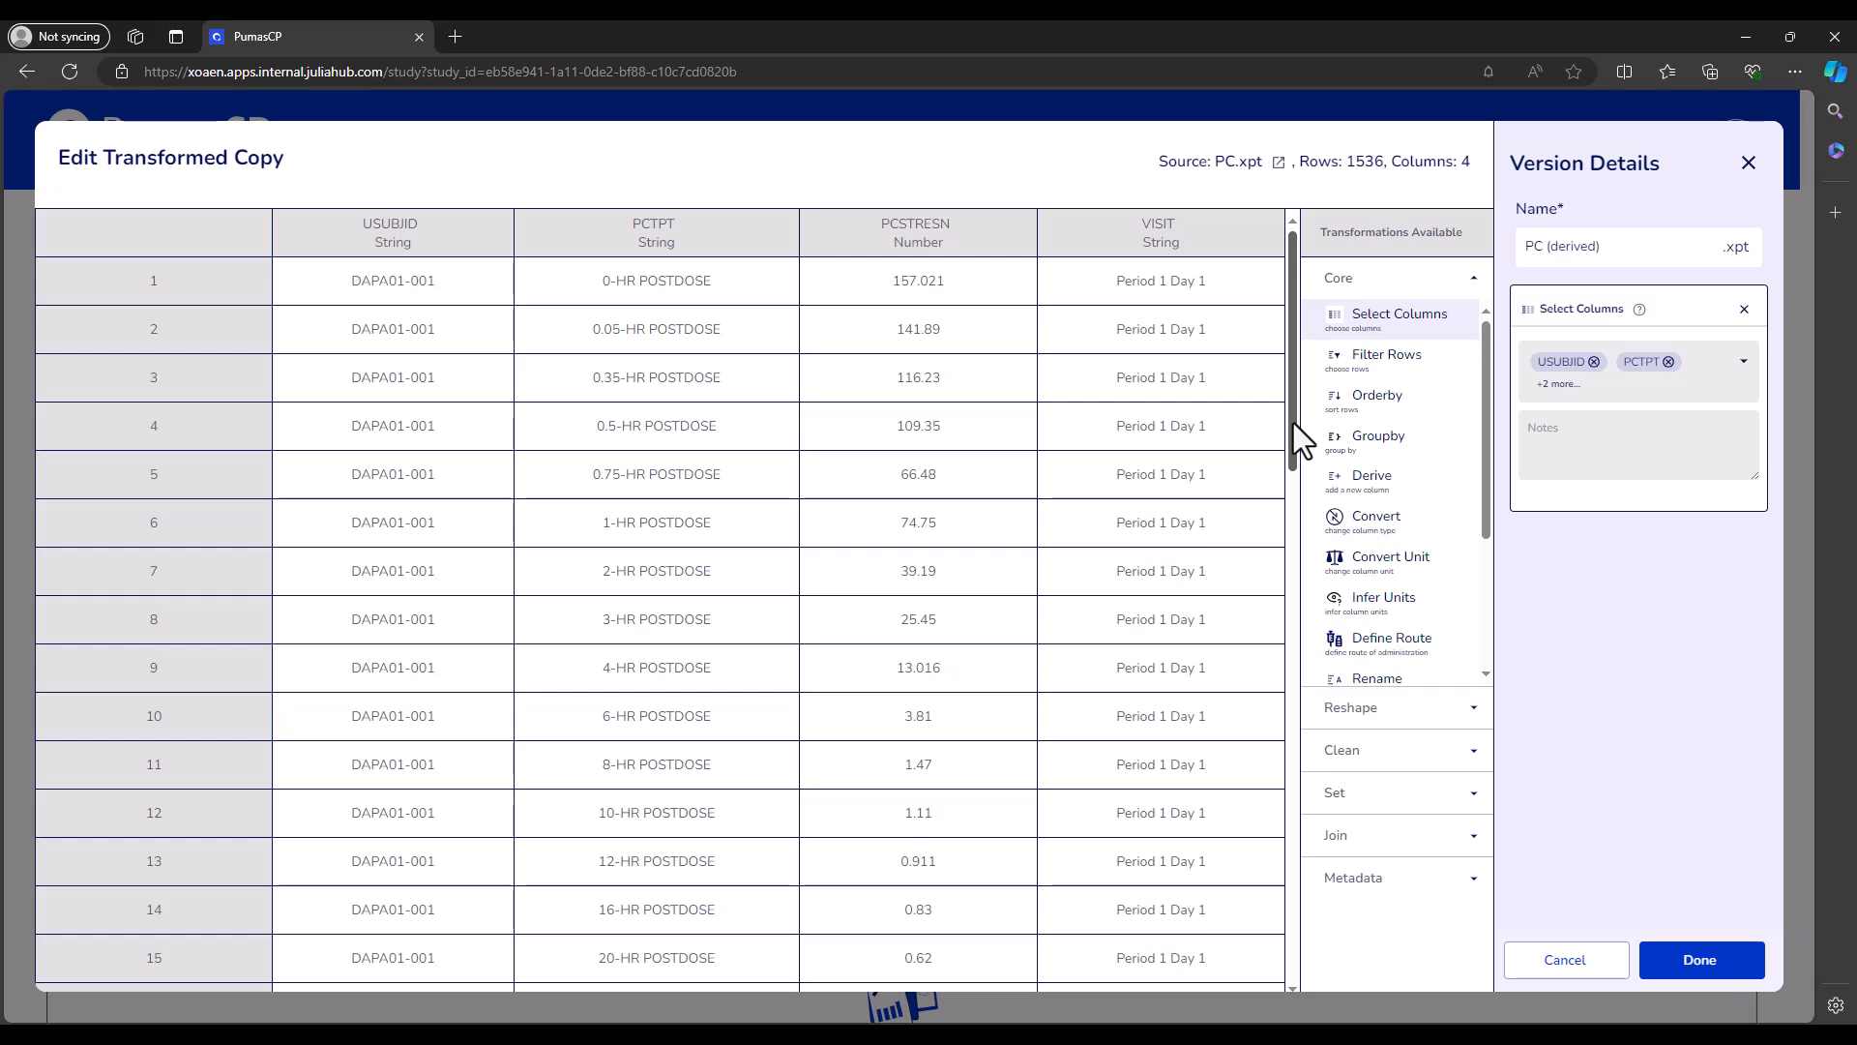
left_click(1366, 281)
left_click(1345, 369)
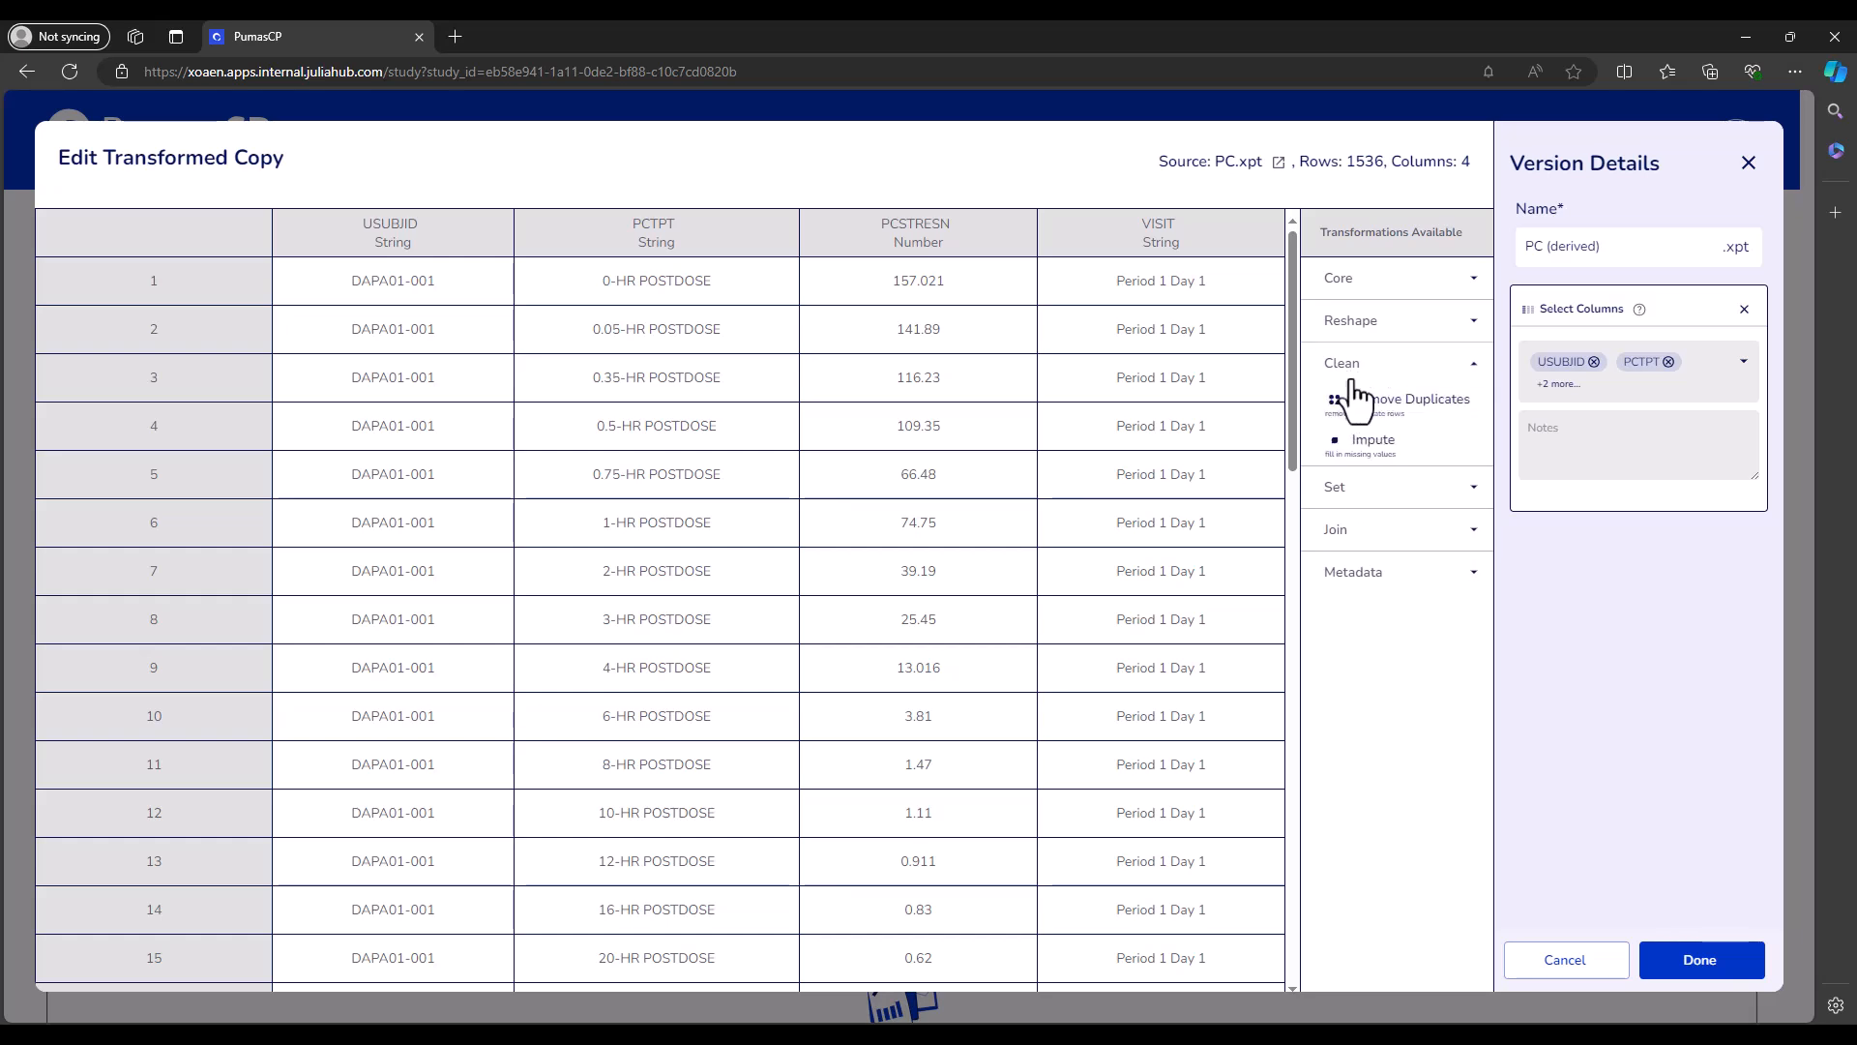
left_click(1435, 422)
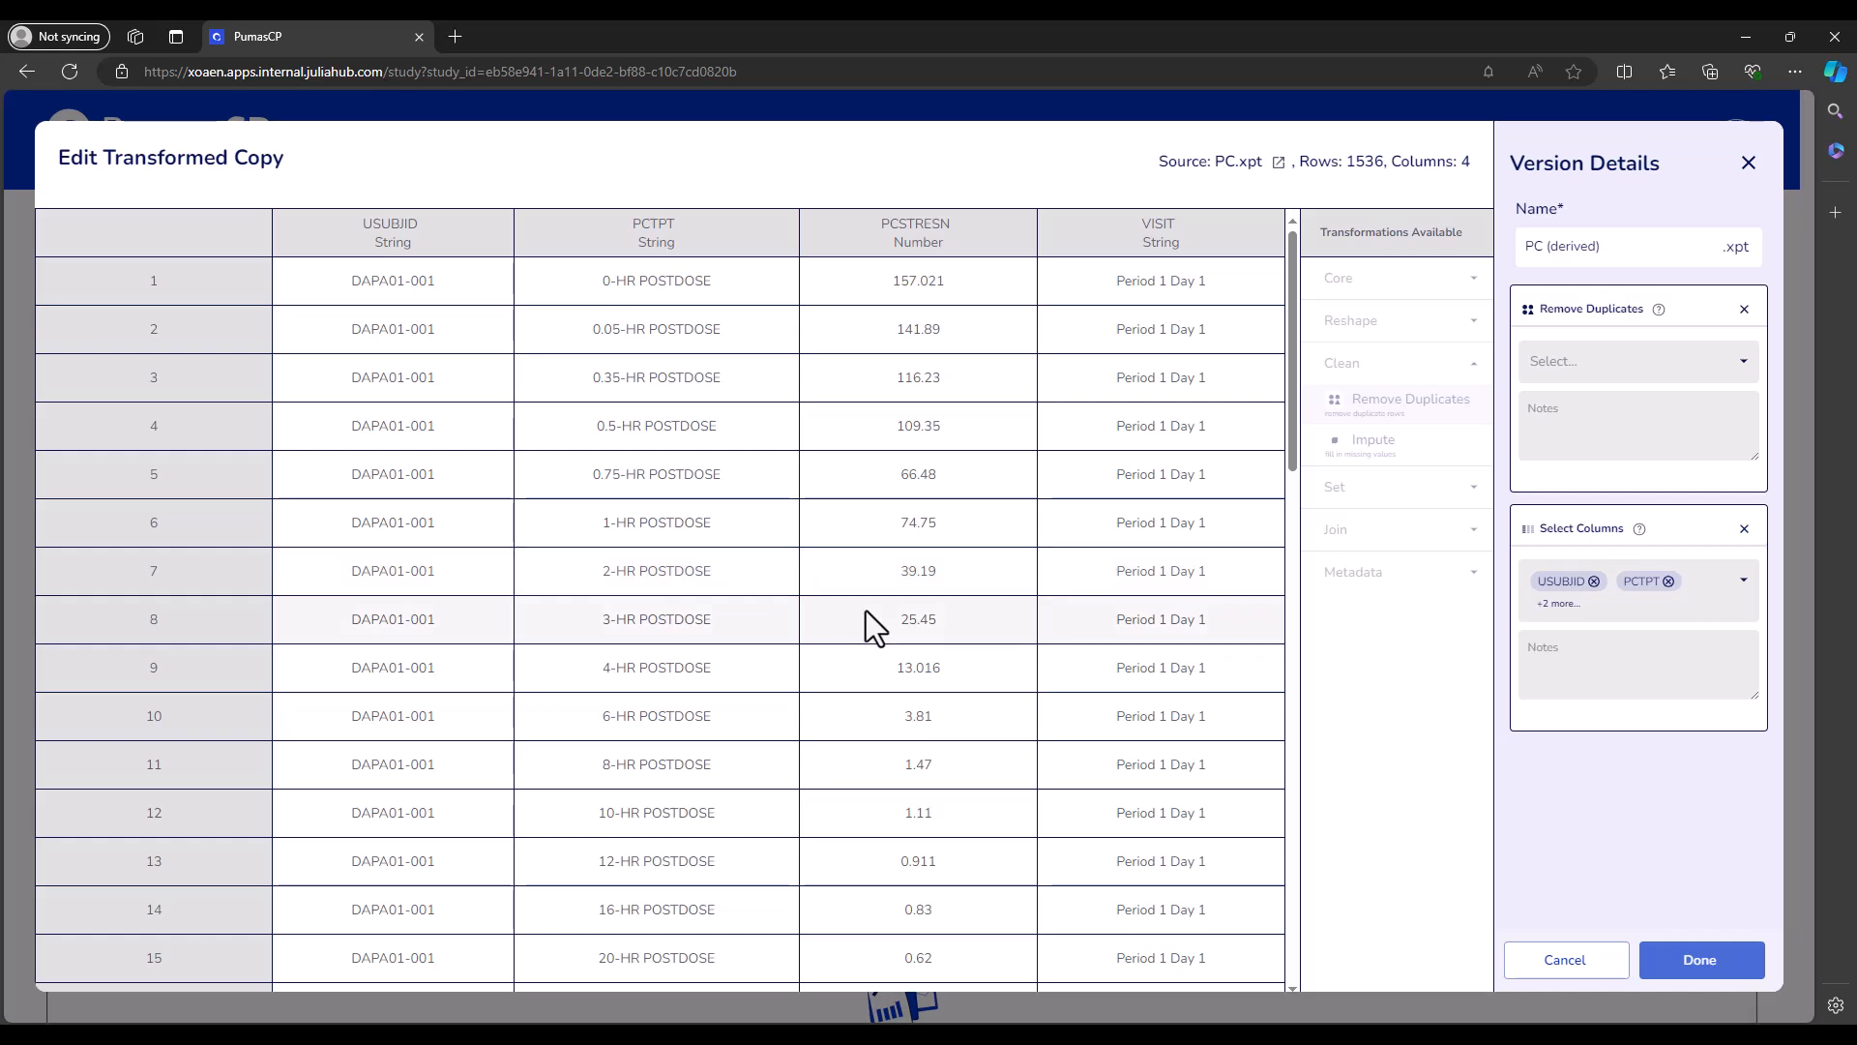
left_click(1670, 362)
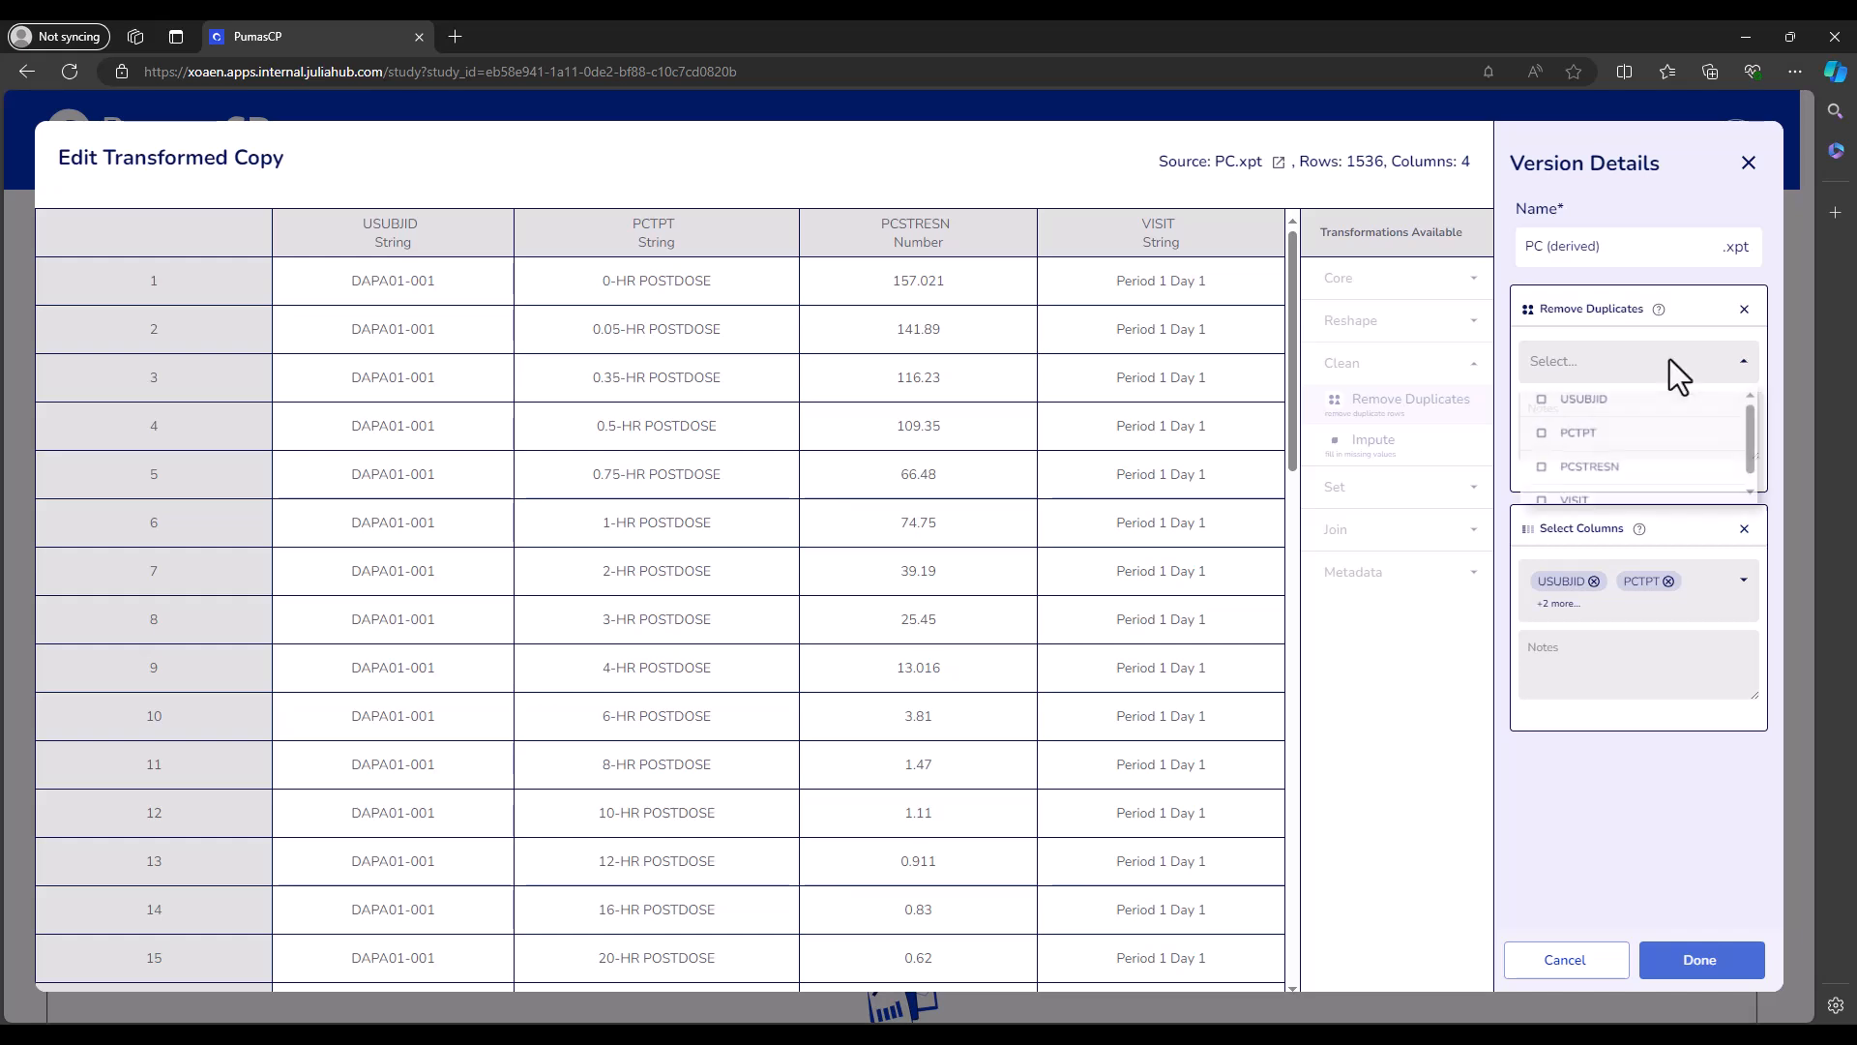
left_click(1671, 419)
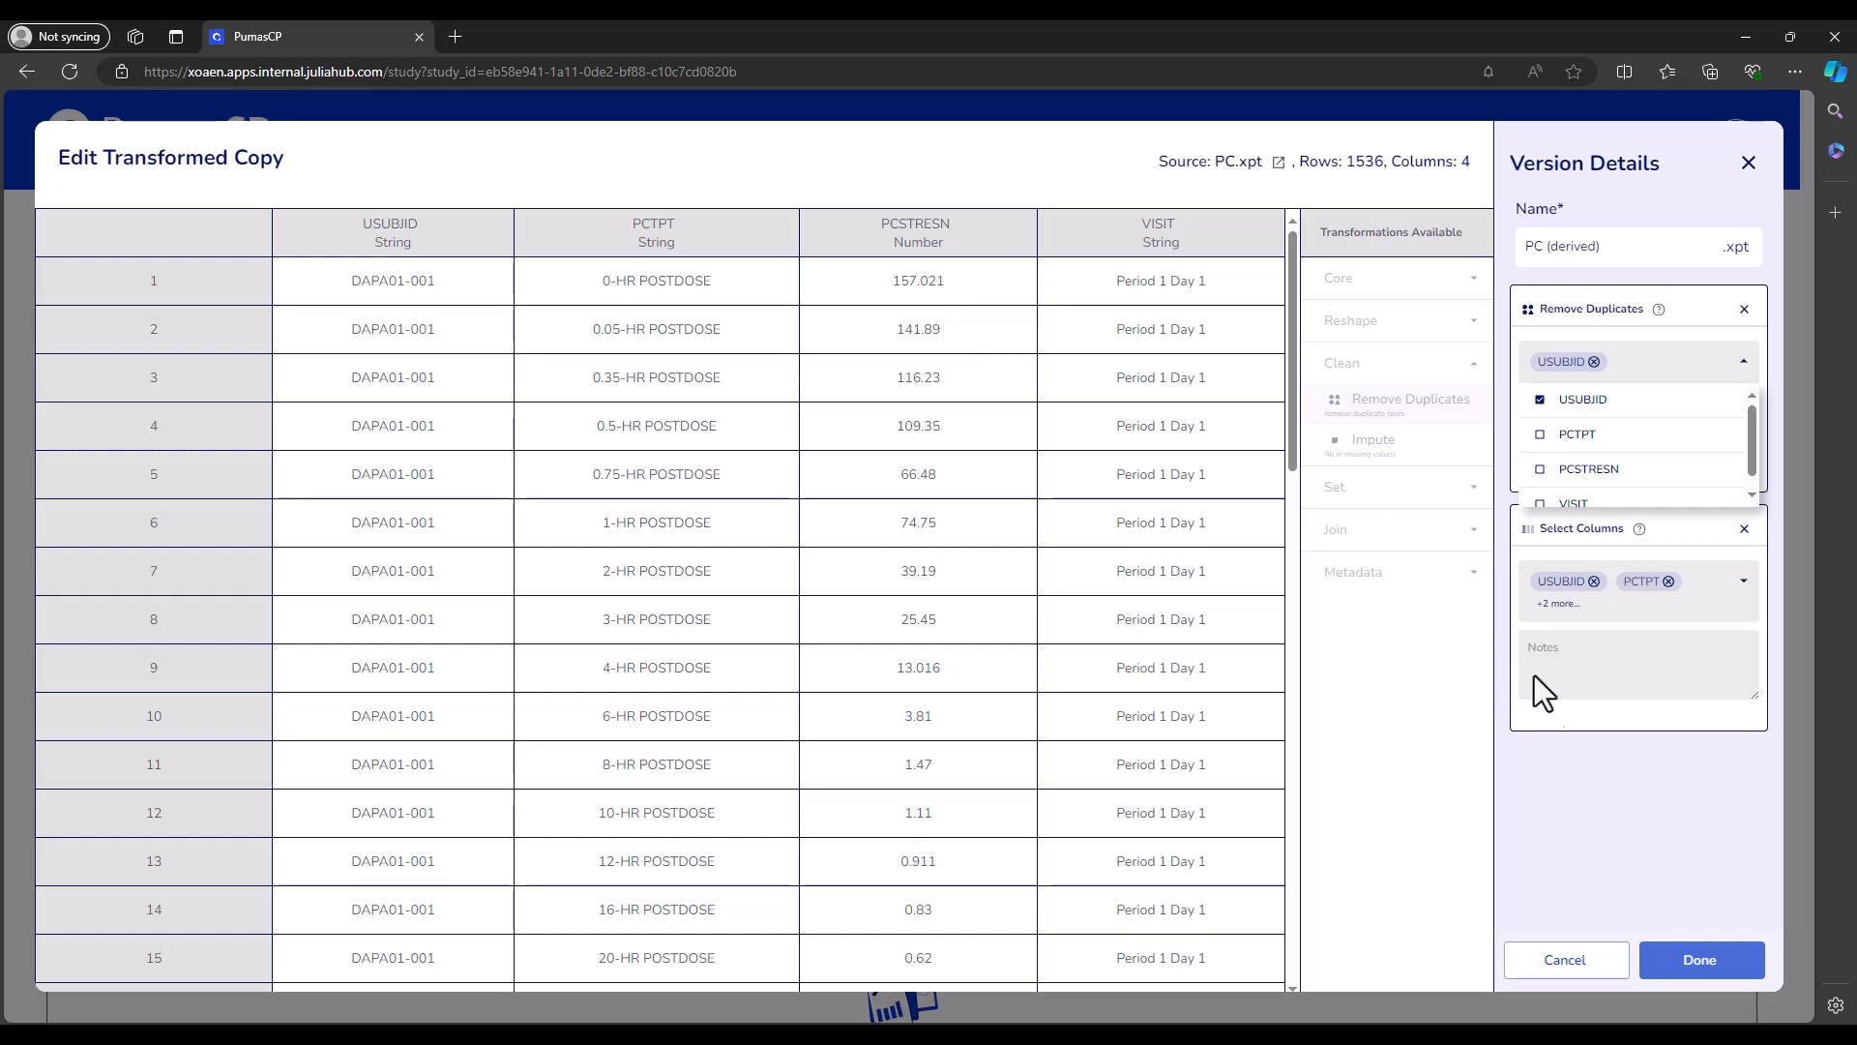
left_click(1575, 777)
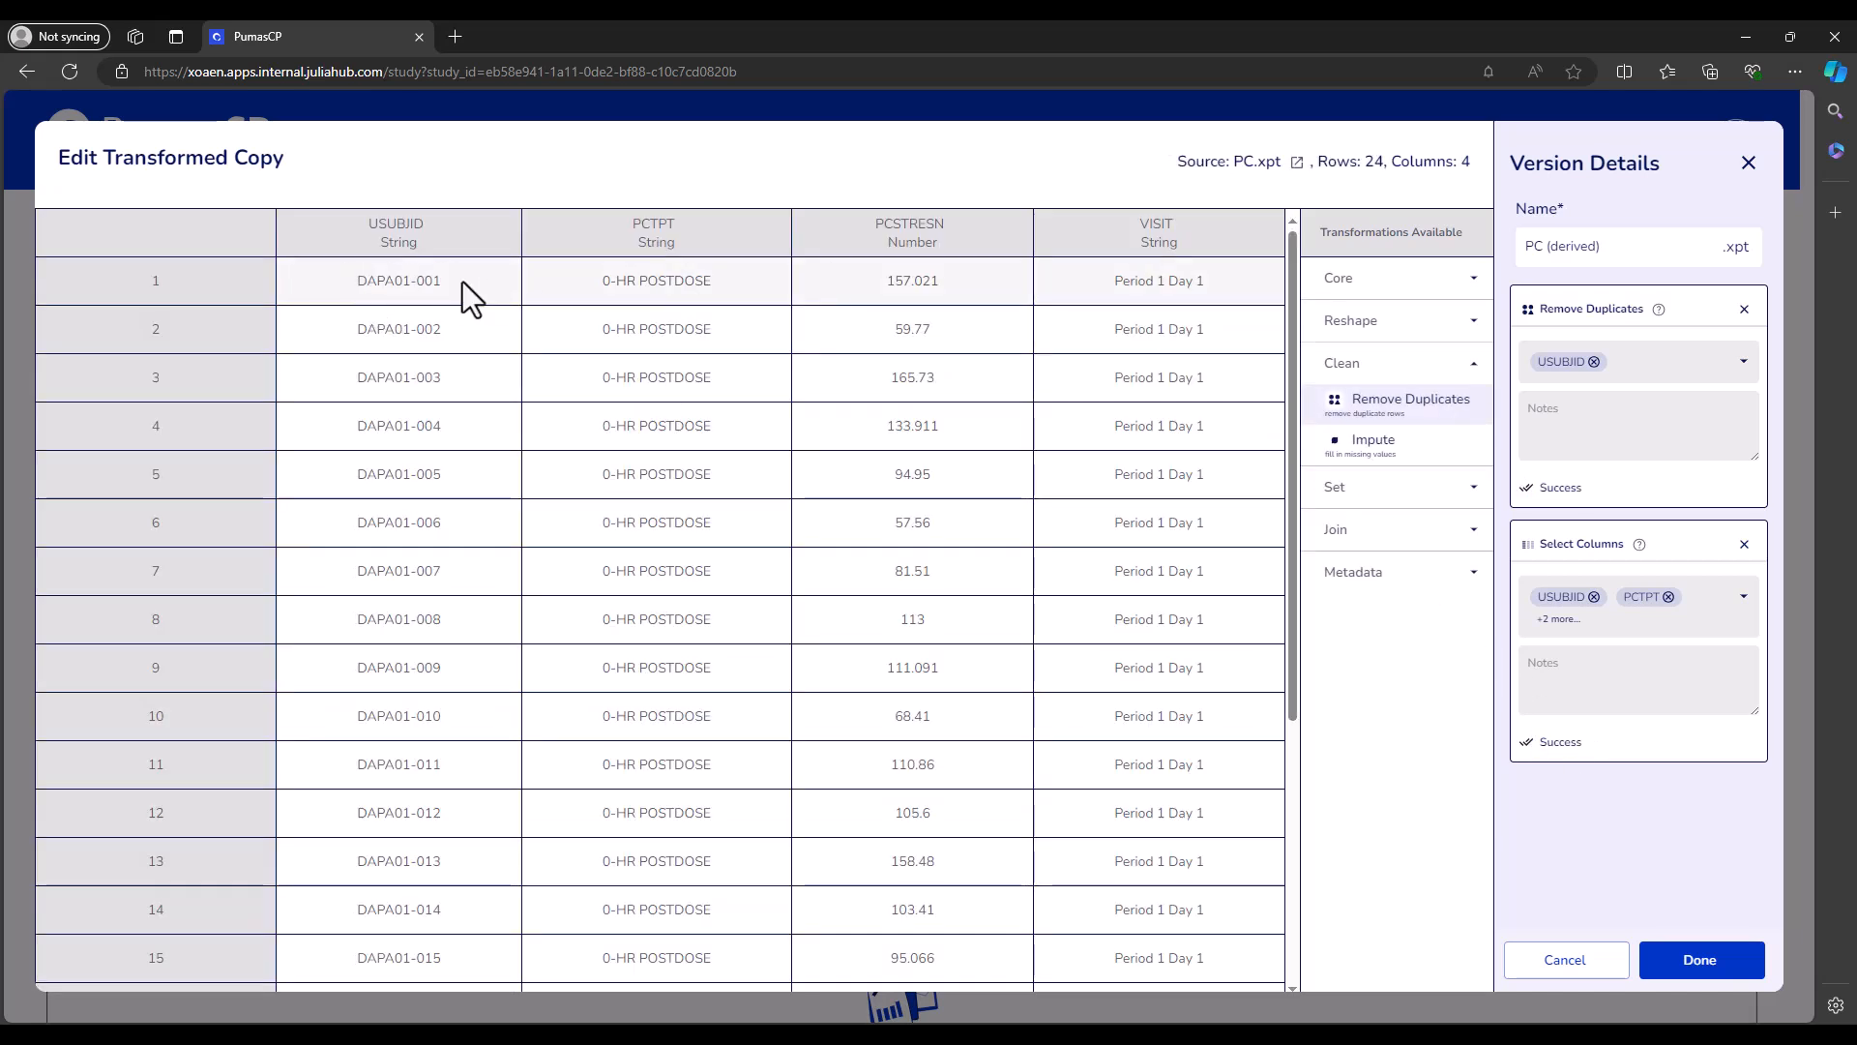
left_click_drag(602, 288, 635, 287)
left_click(571, 286)
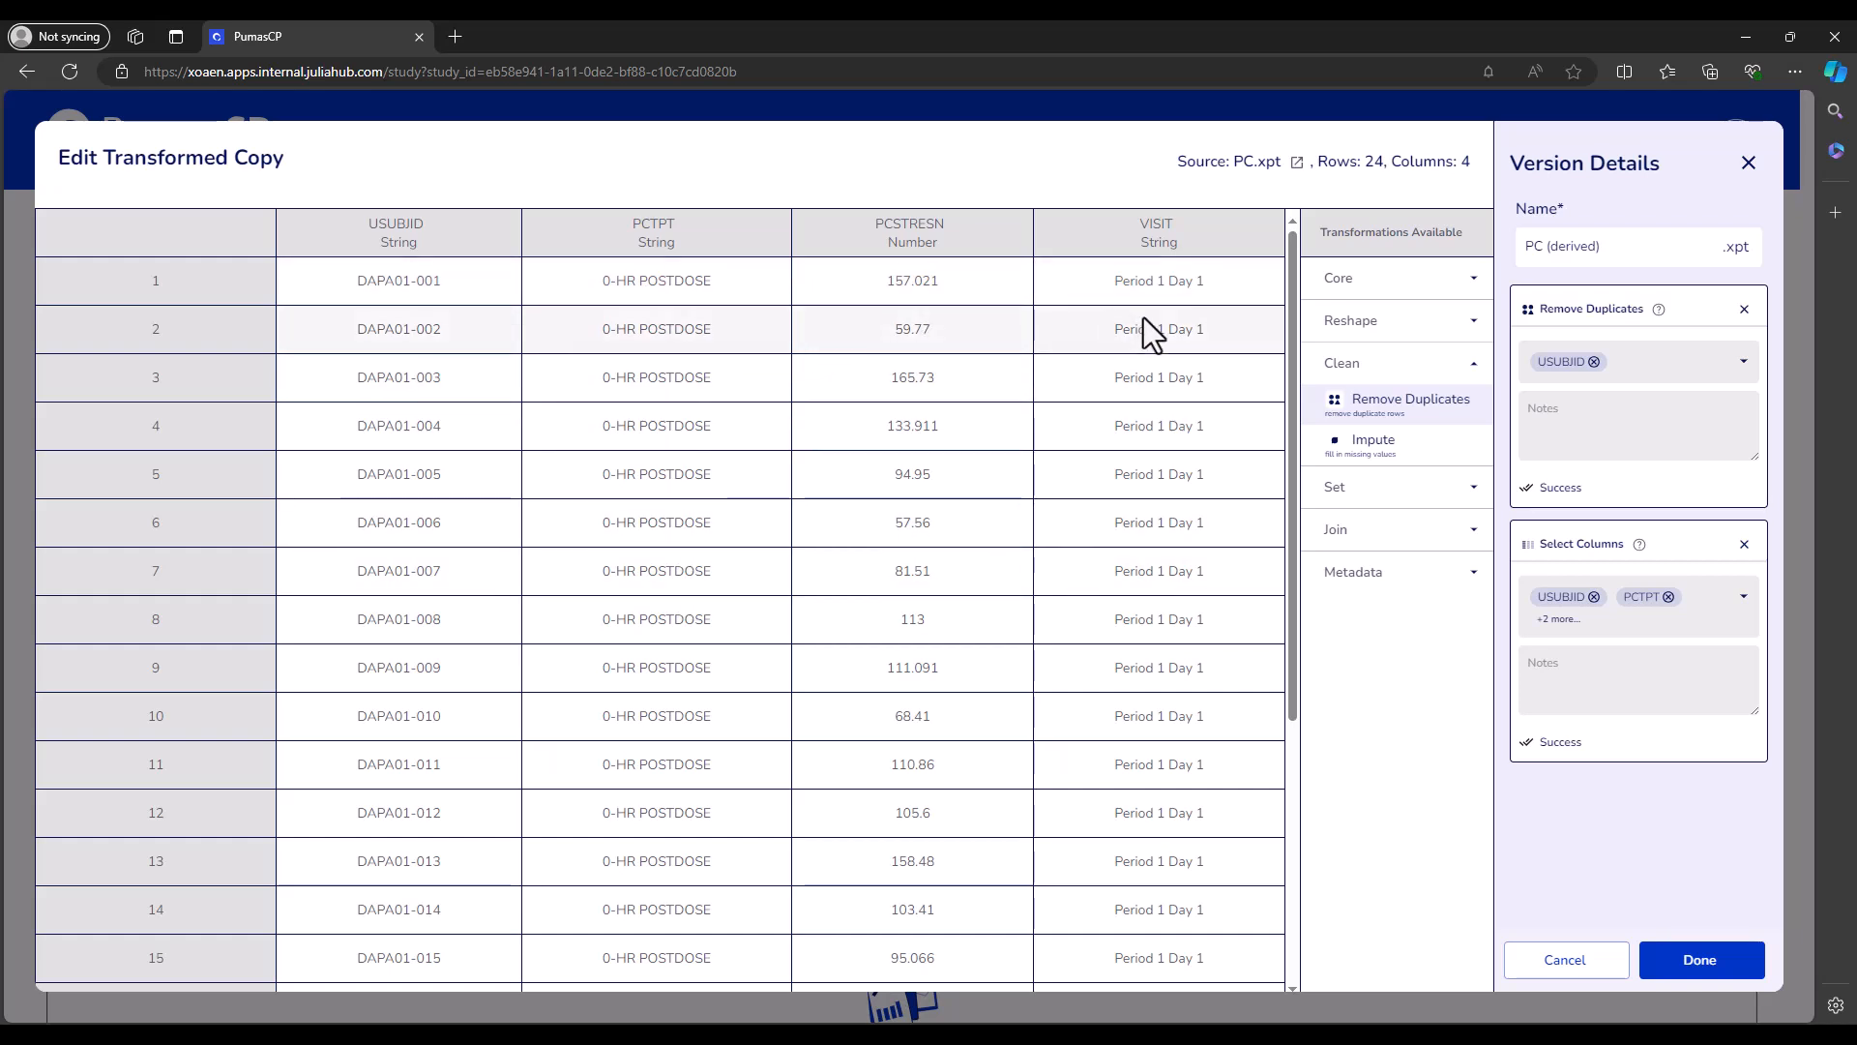
scroll(1141, 677, "down", 5)
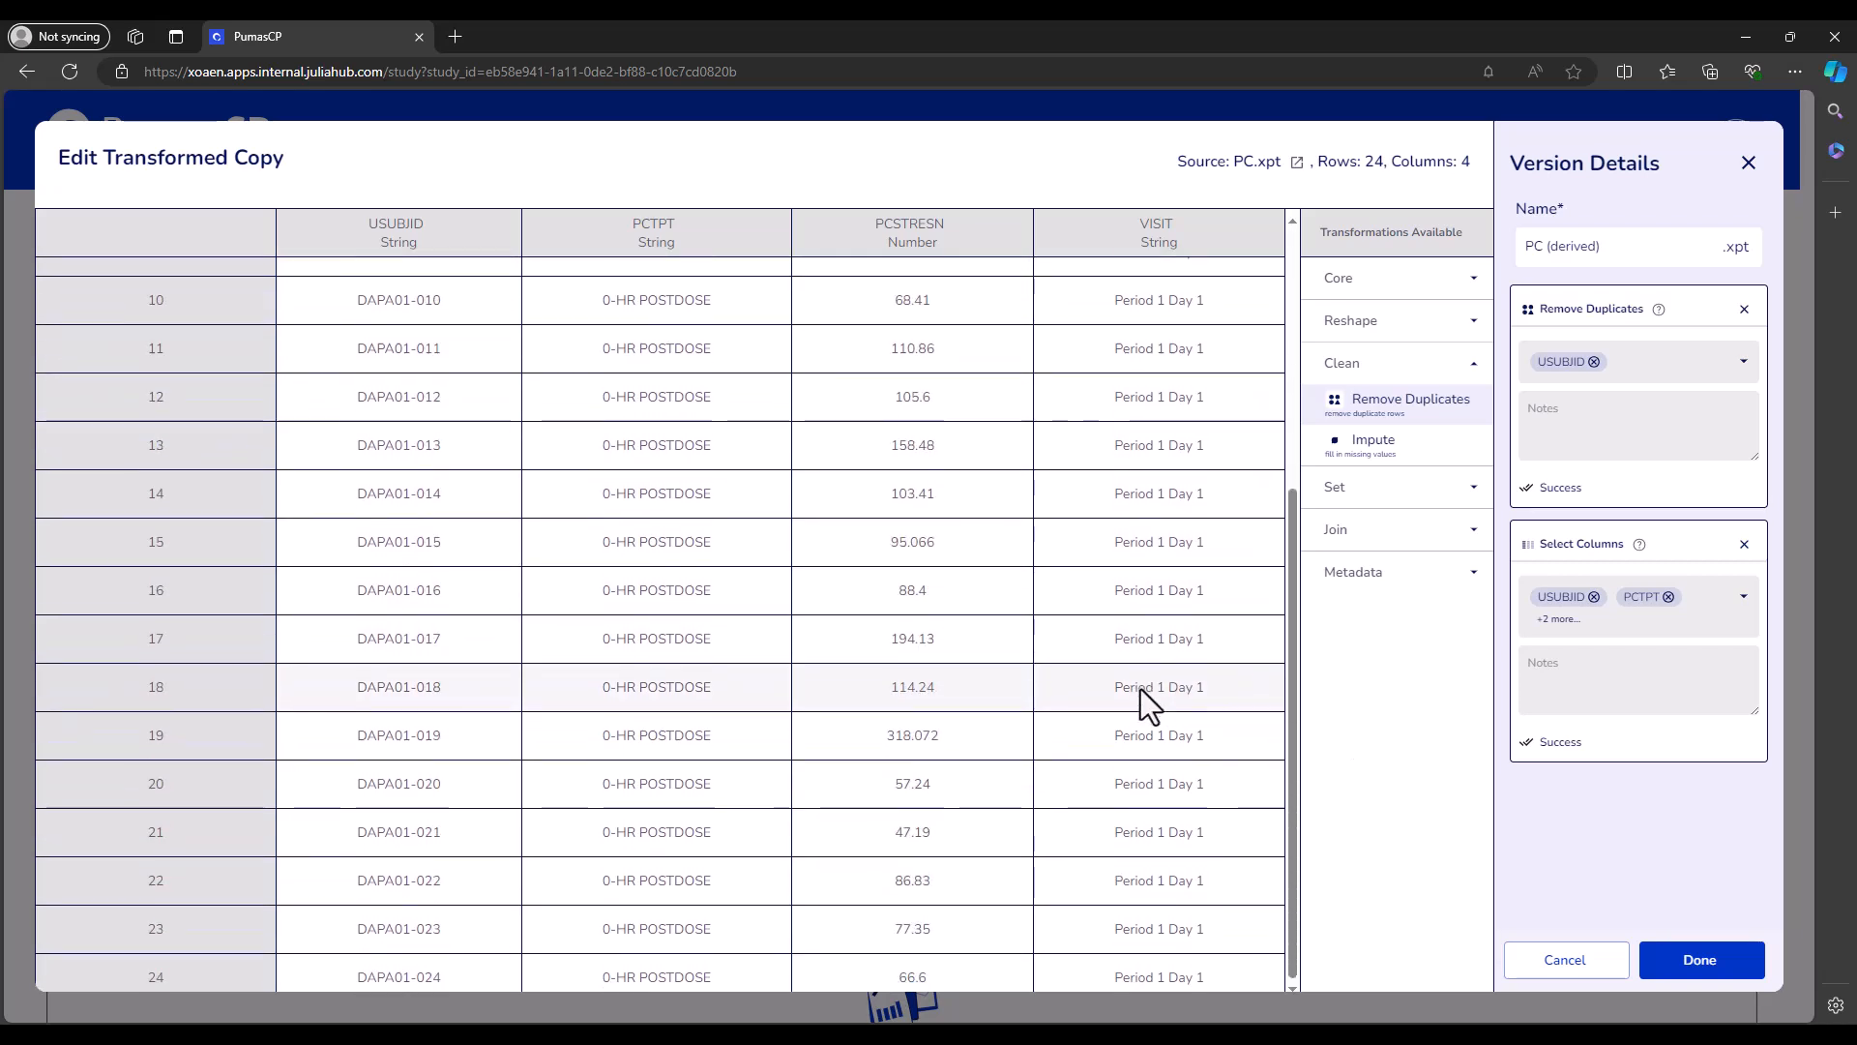
scroll(1140, 689, "up", 5)
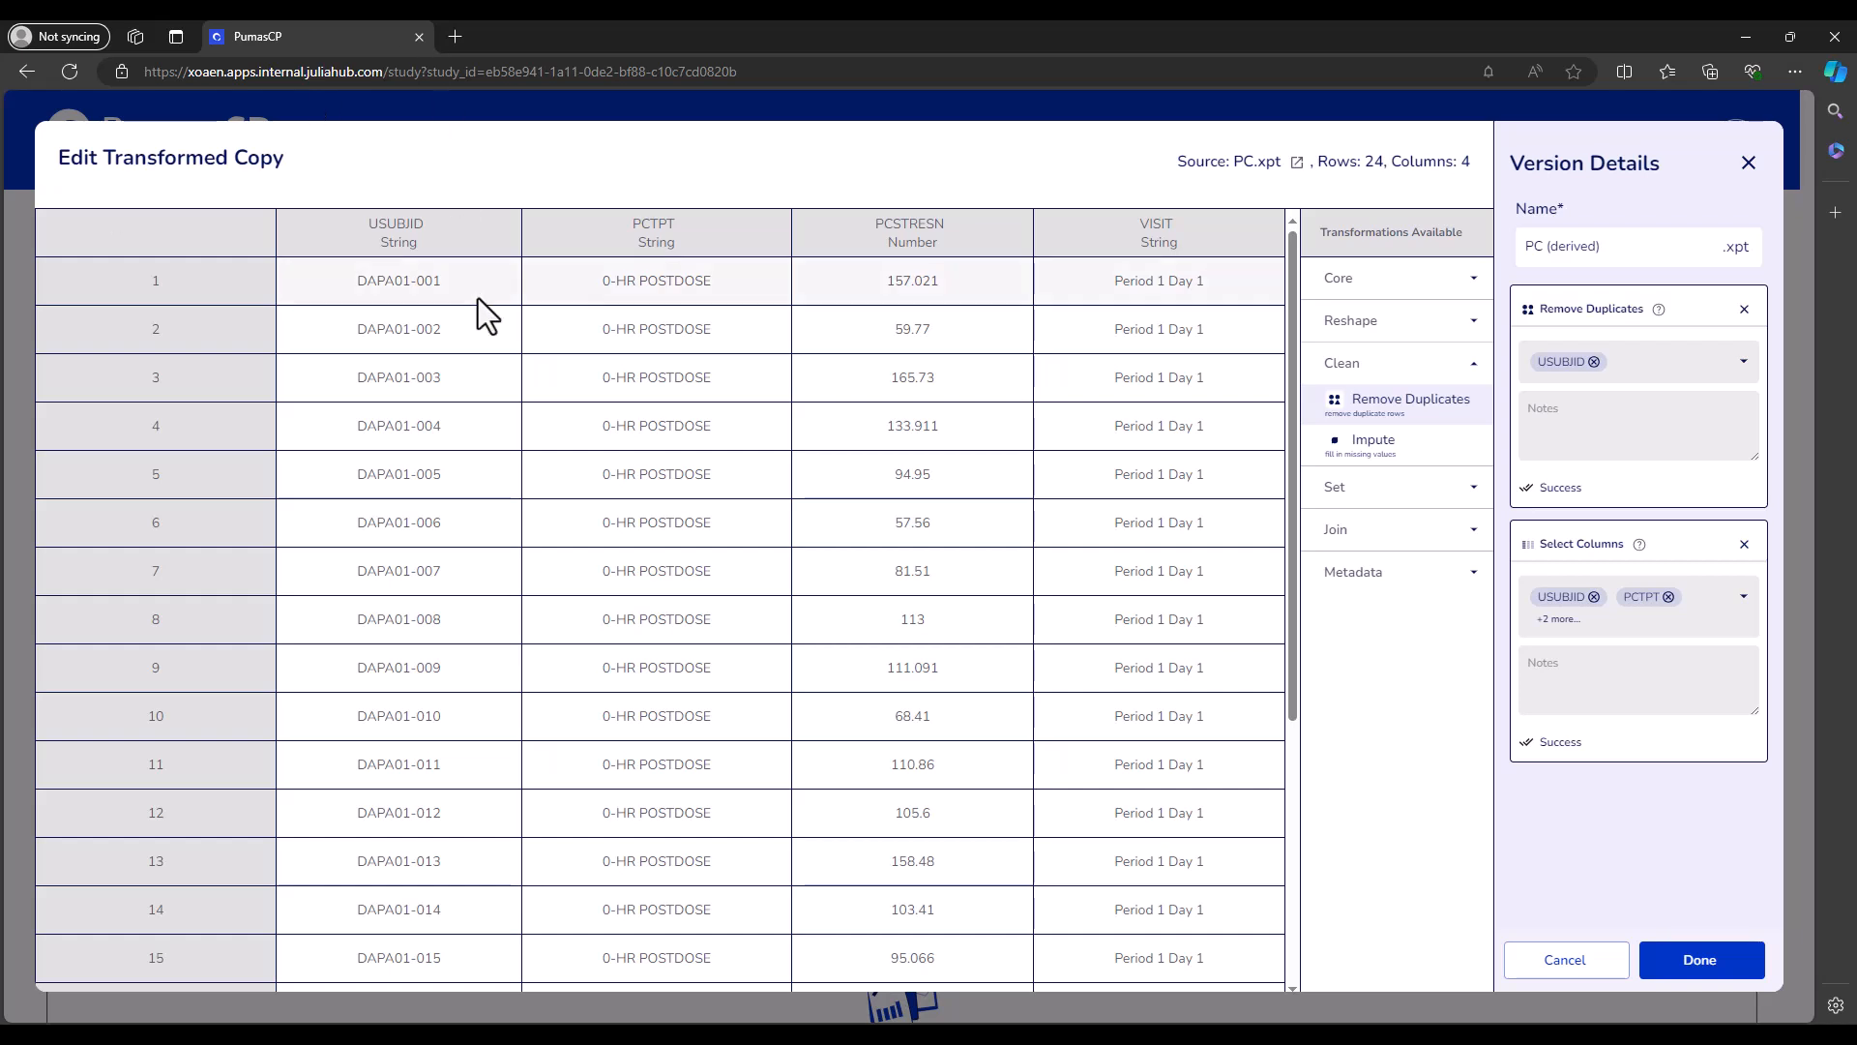
Add VISIT to the duplicate-removal columns and apply it, and cancel the edit of the derived PC dataset
left_click(1738, 360)
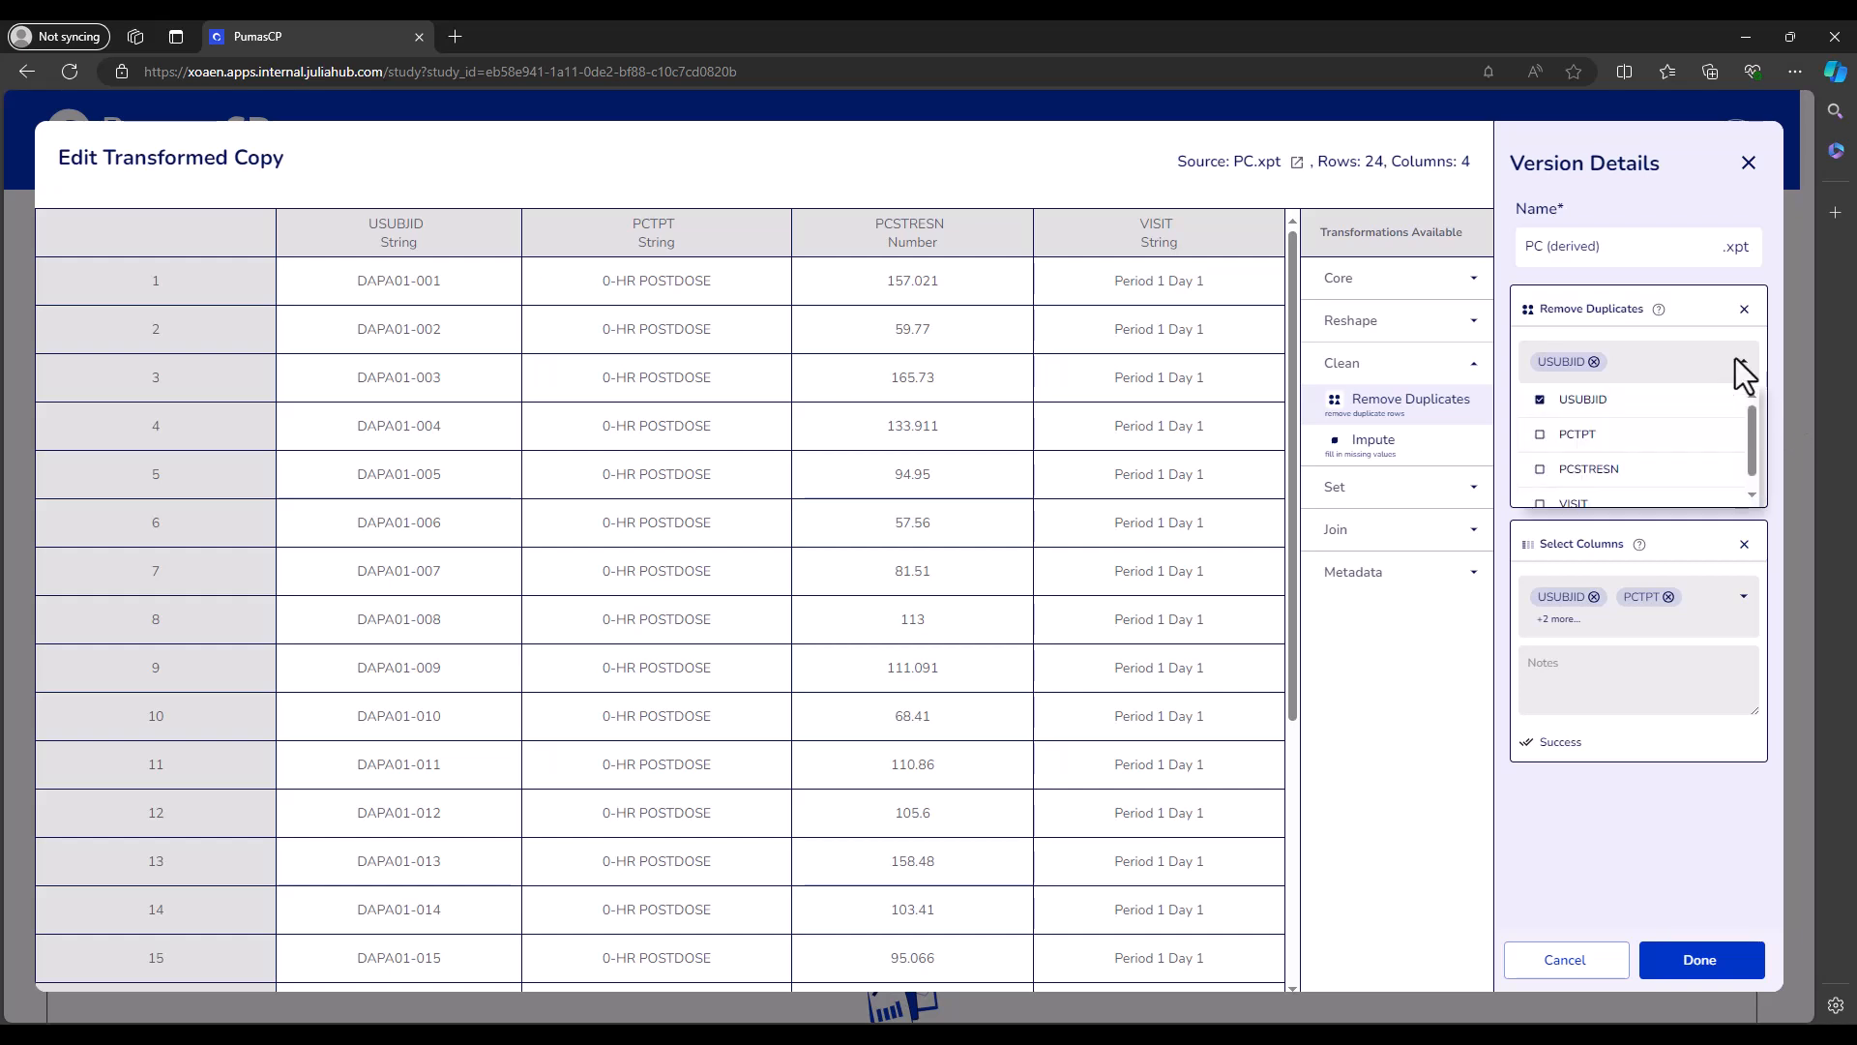
scroll(1605, 501, "down", 1)
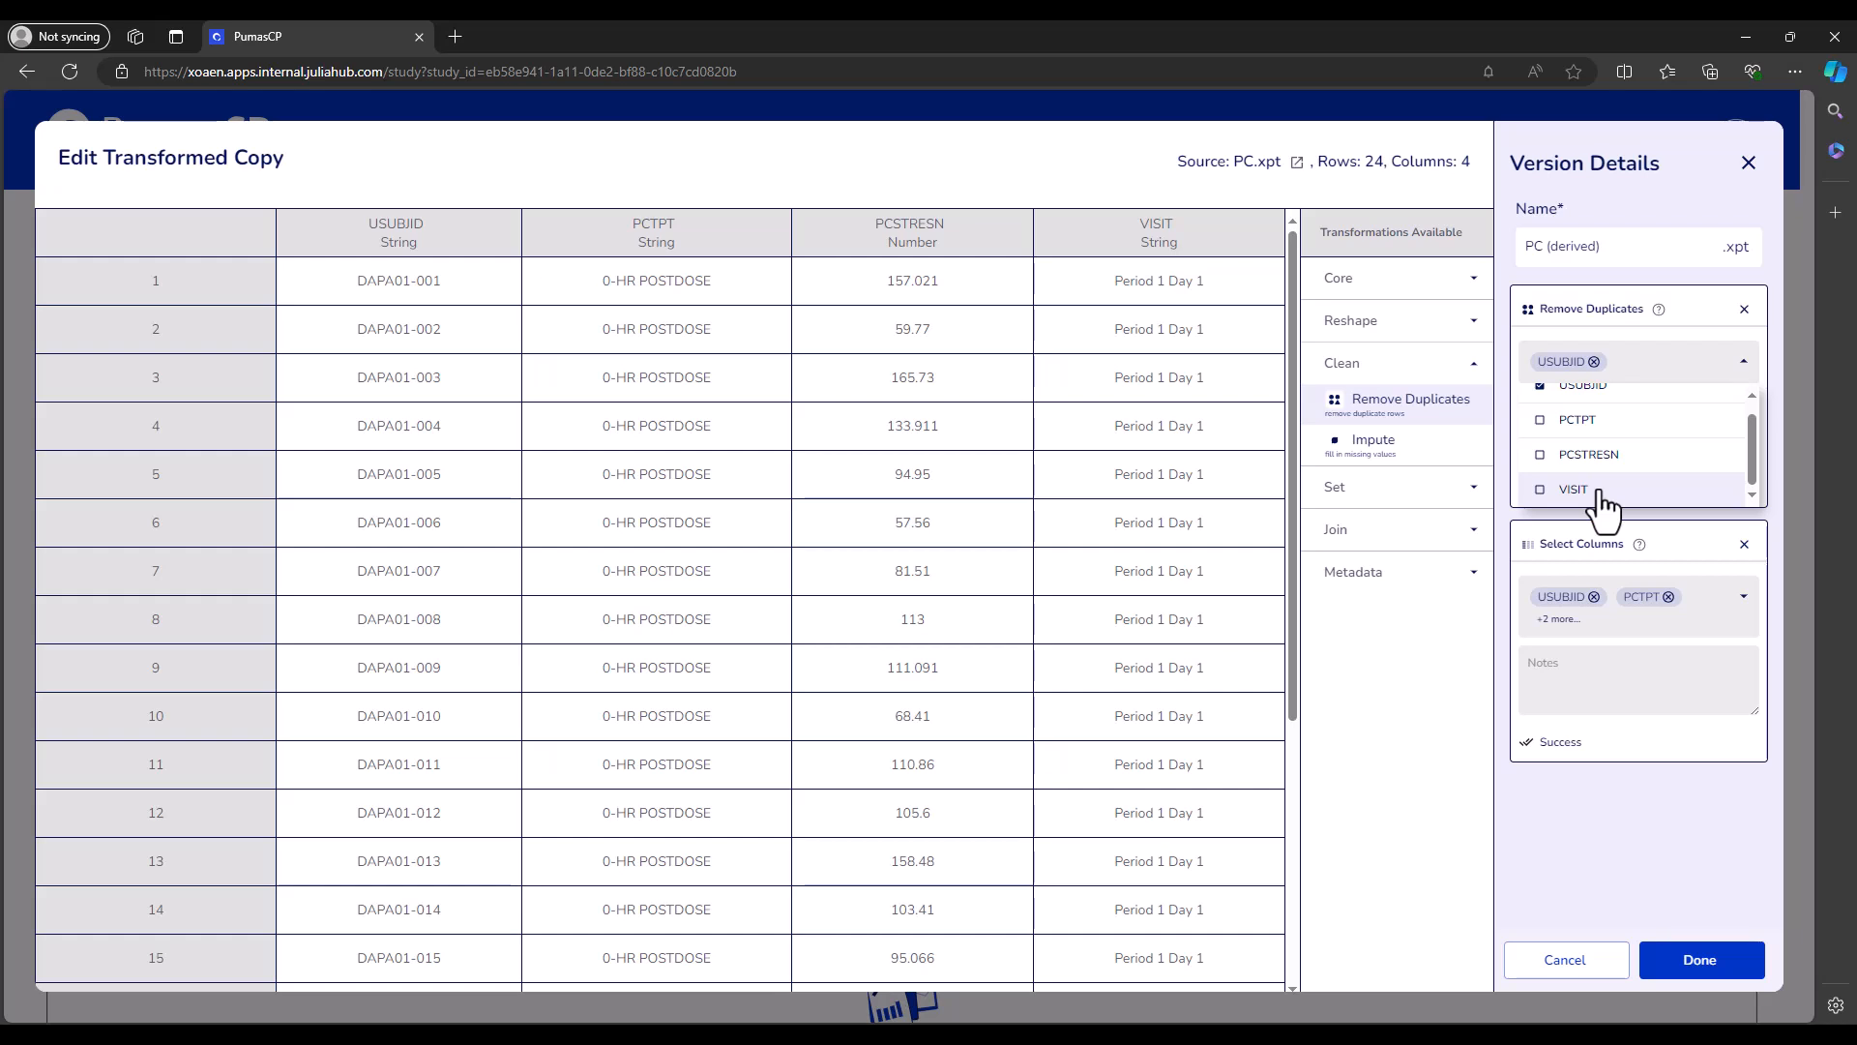
left_click(1601, 496)
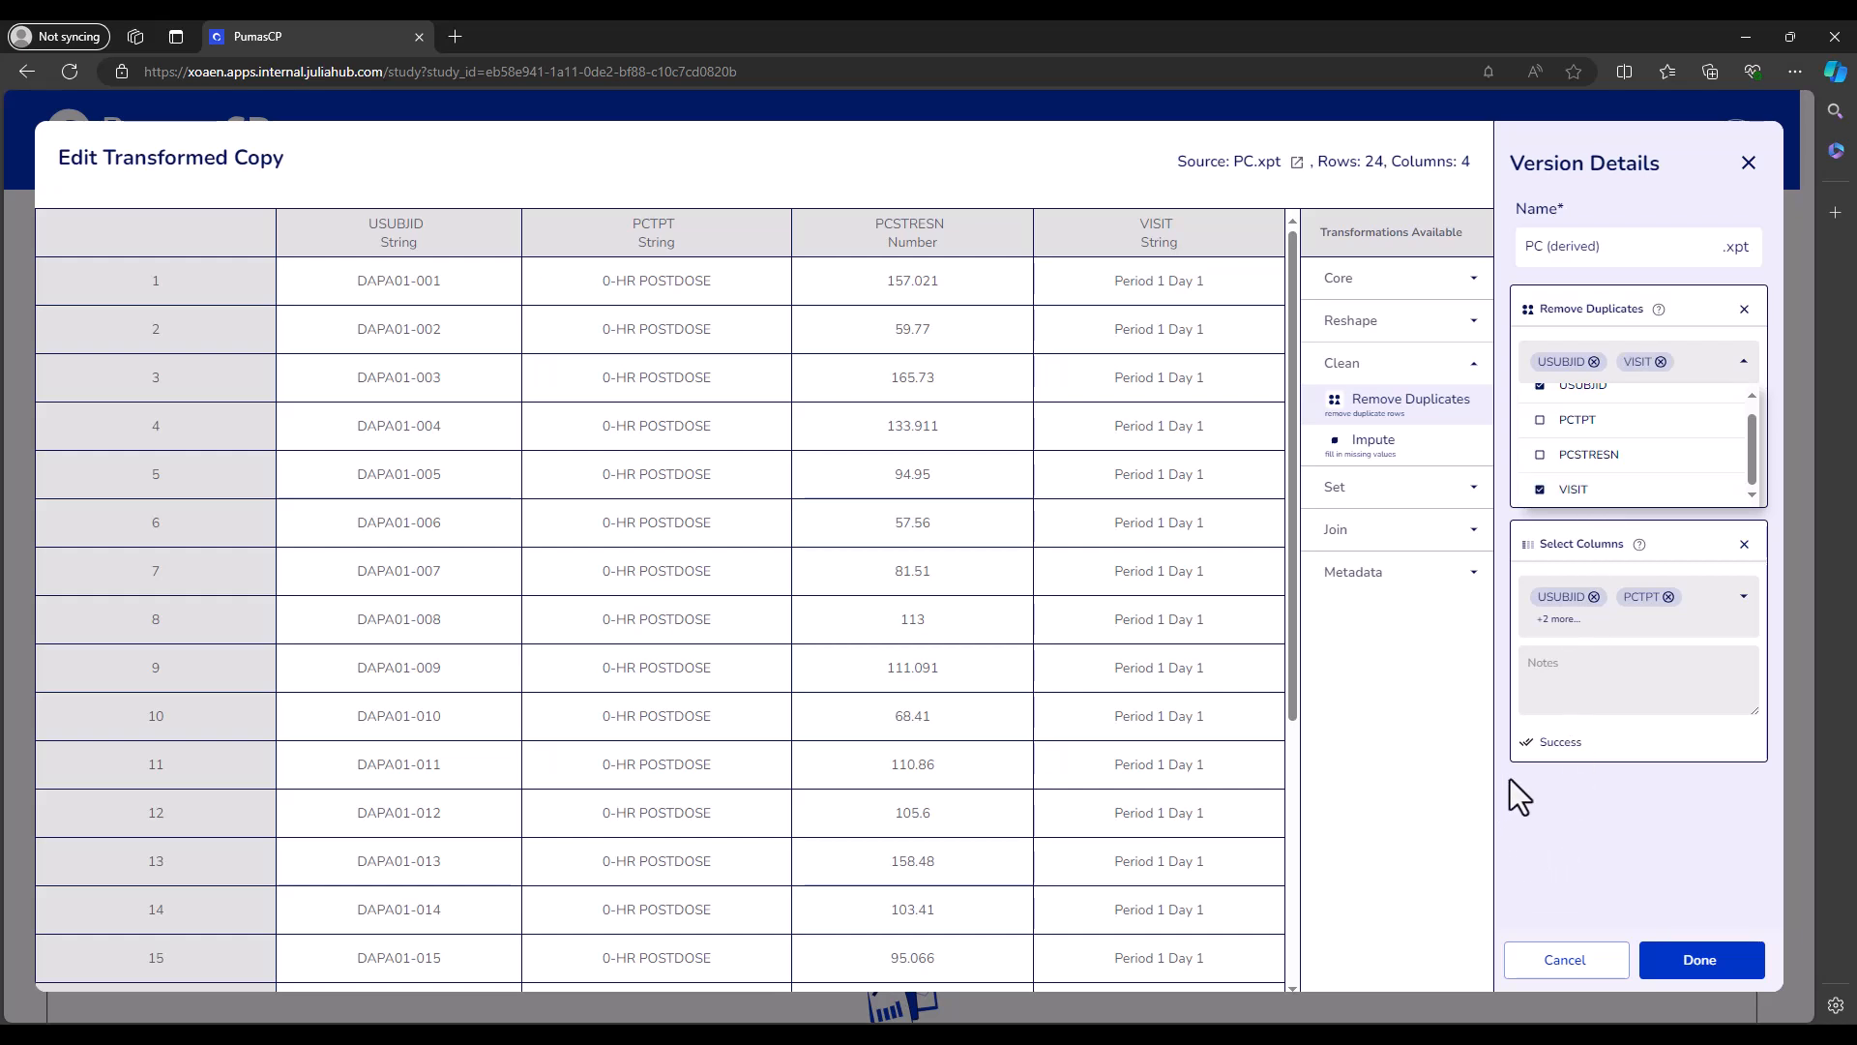
left_click(1528, 797)
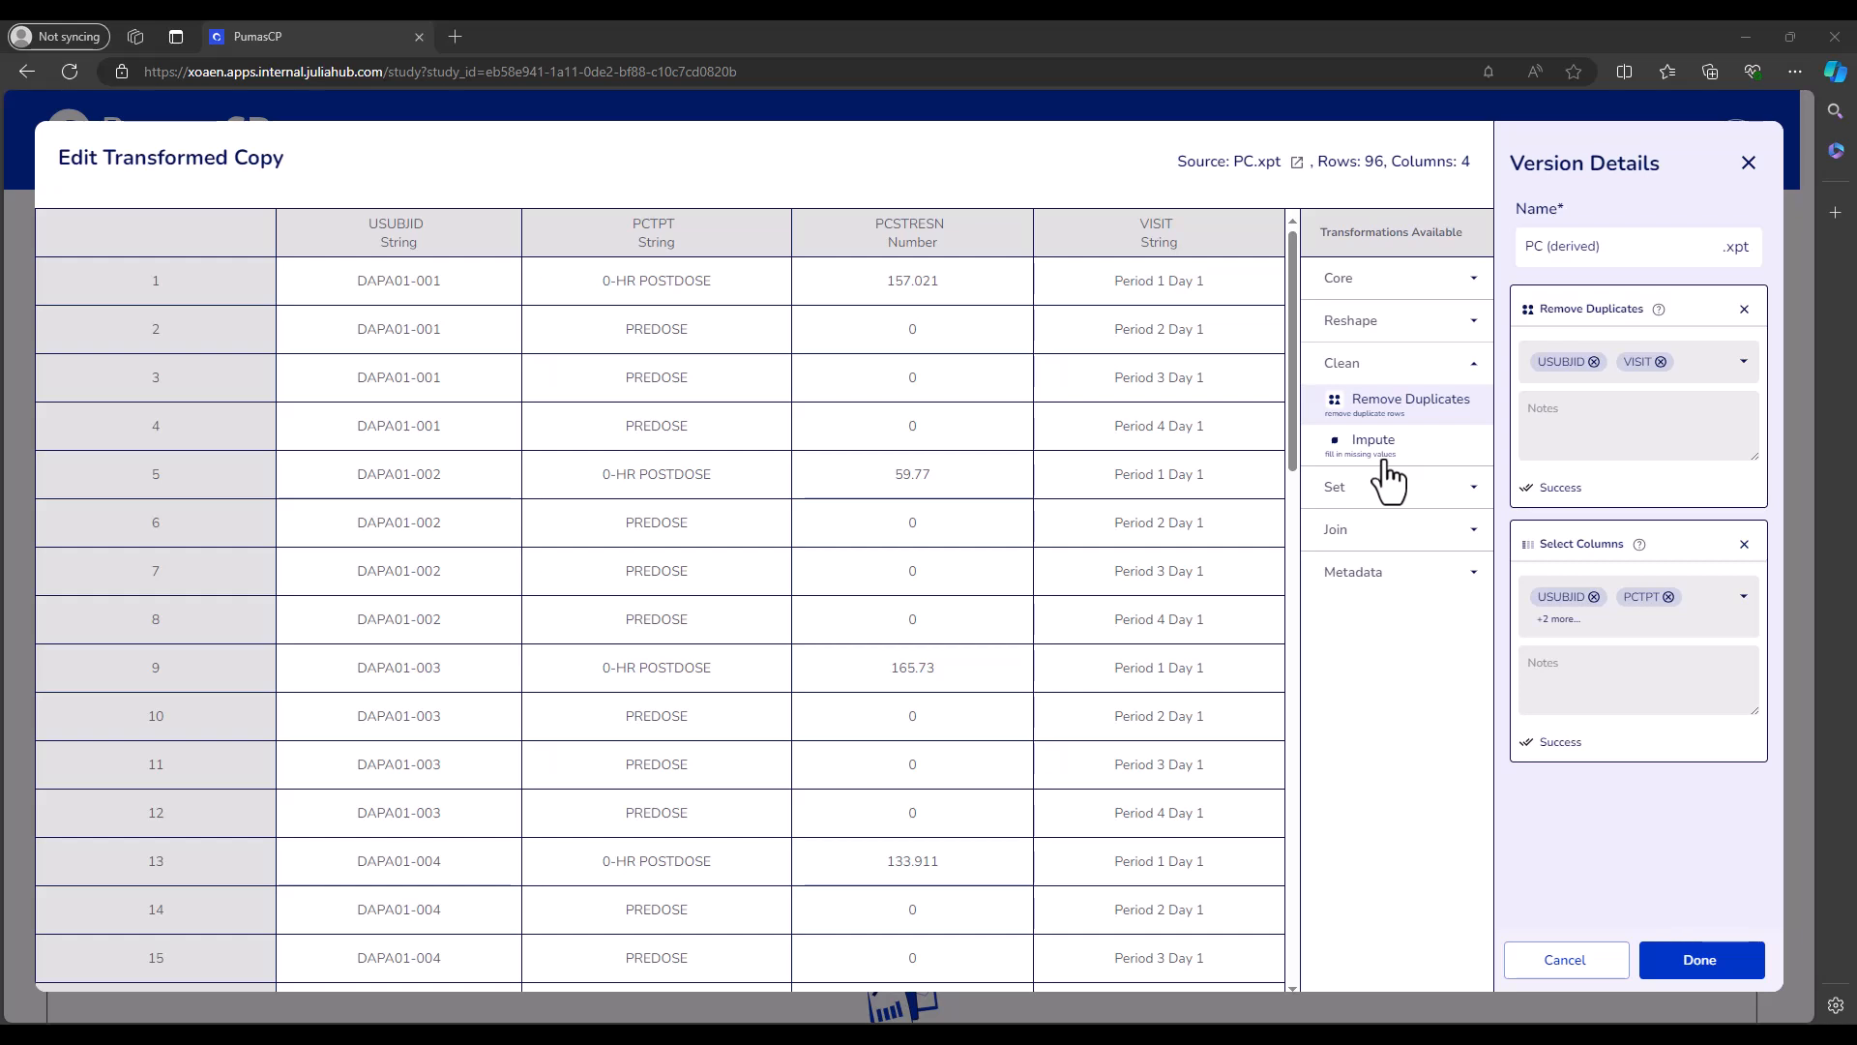
left_click(1586, 970)
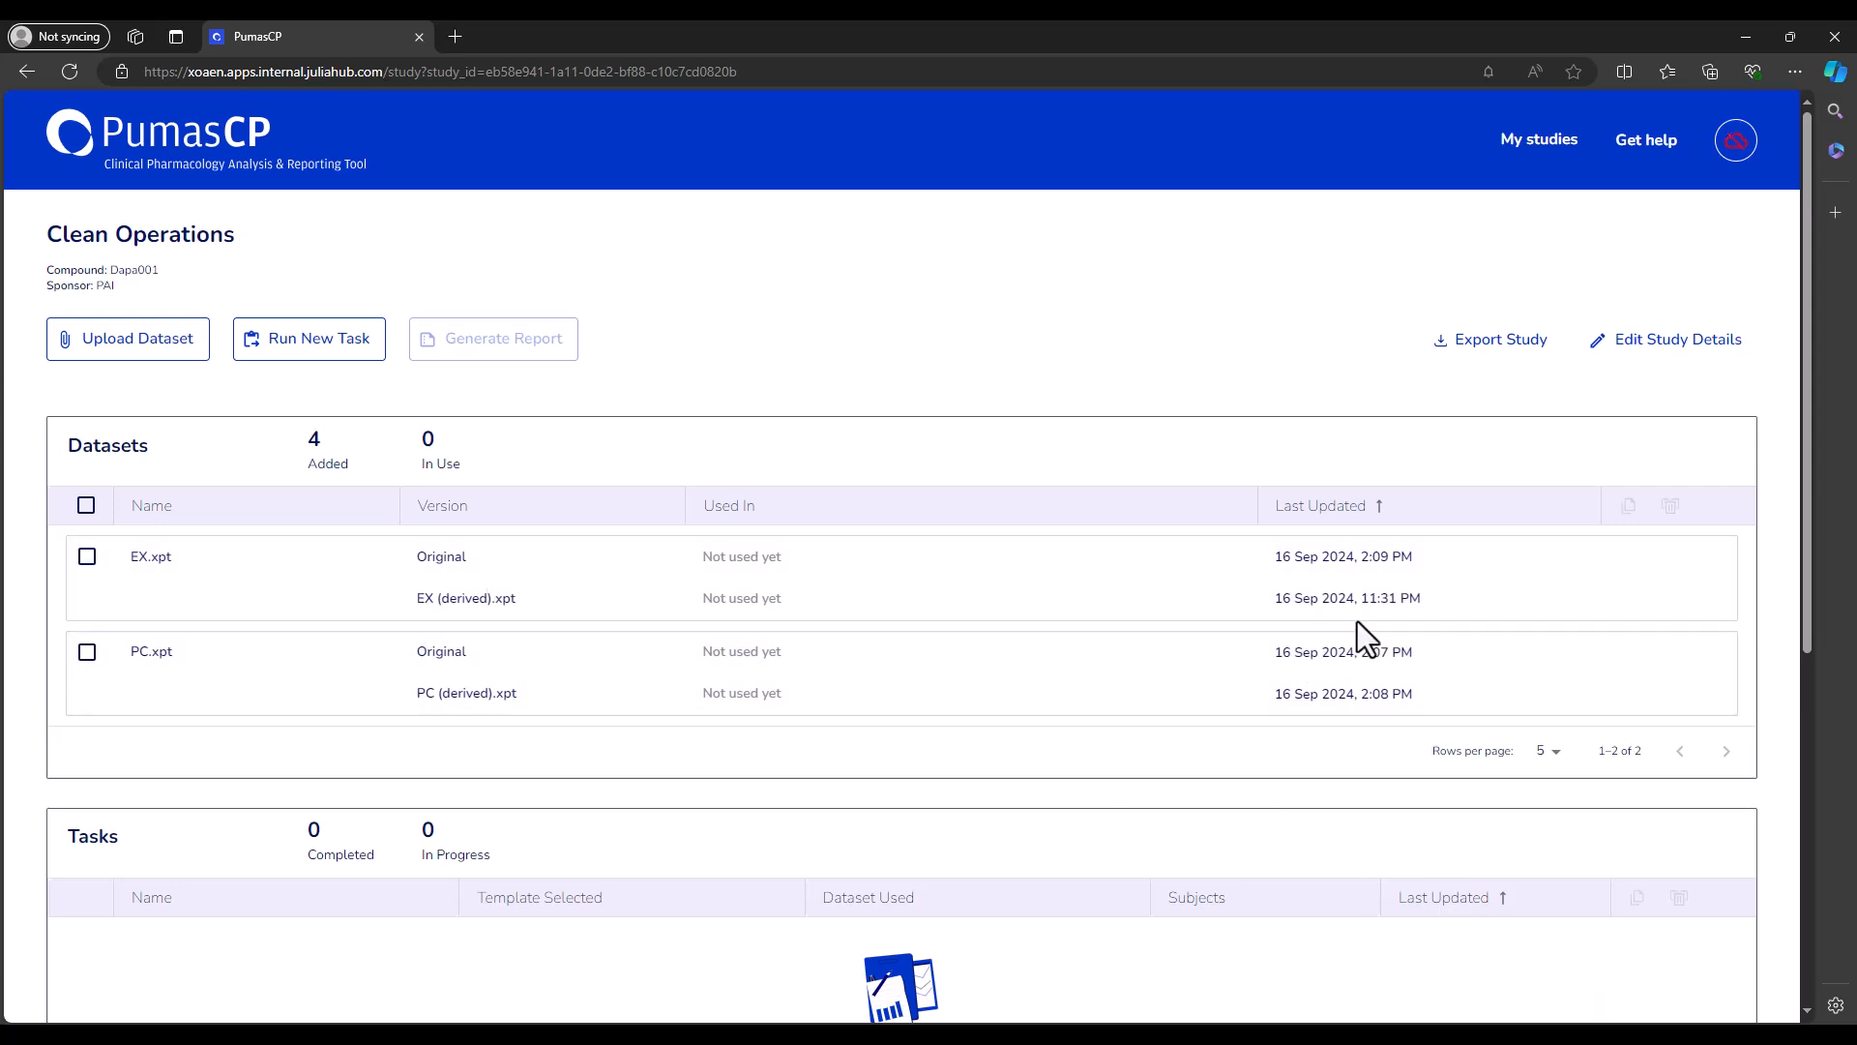
Open the derived EX dataset version for editing and examine the formula that derives EXDOSE from EXSEQ
left_click(1420, 598)
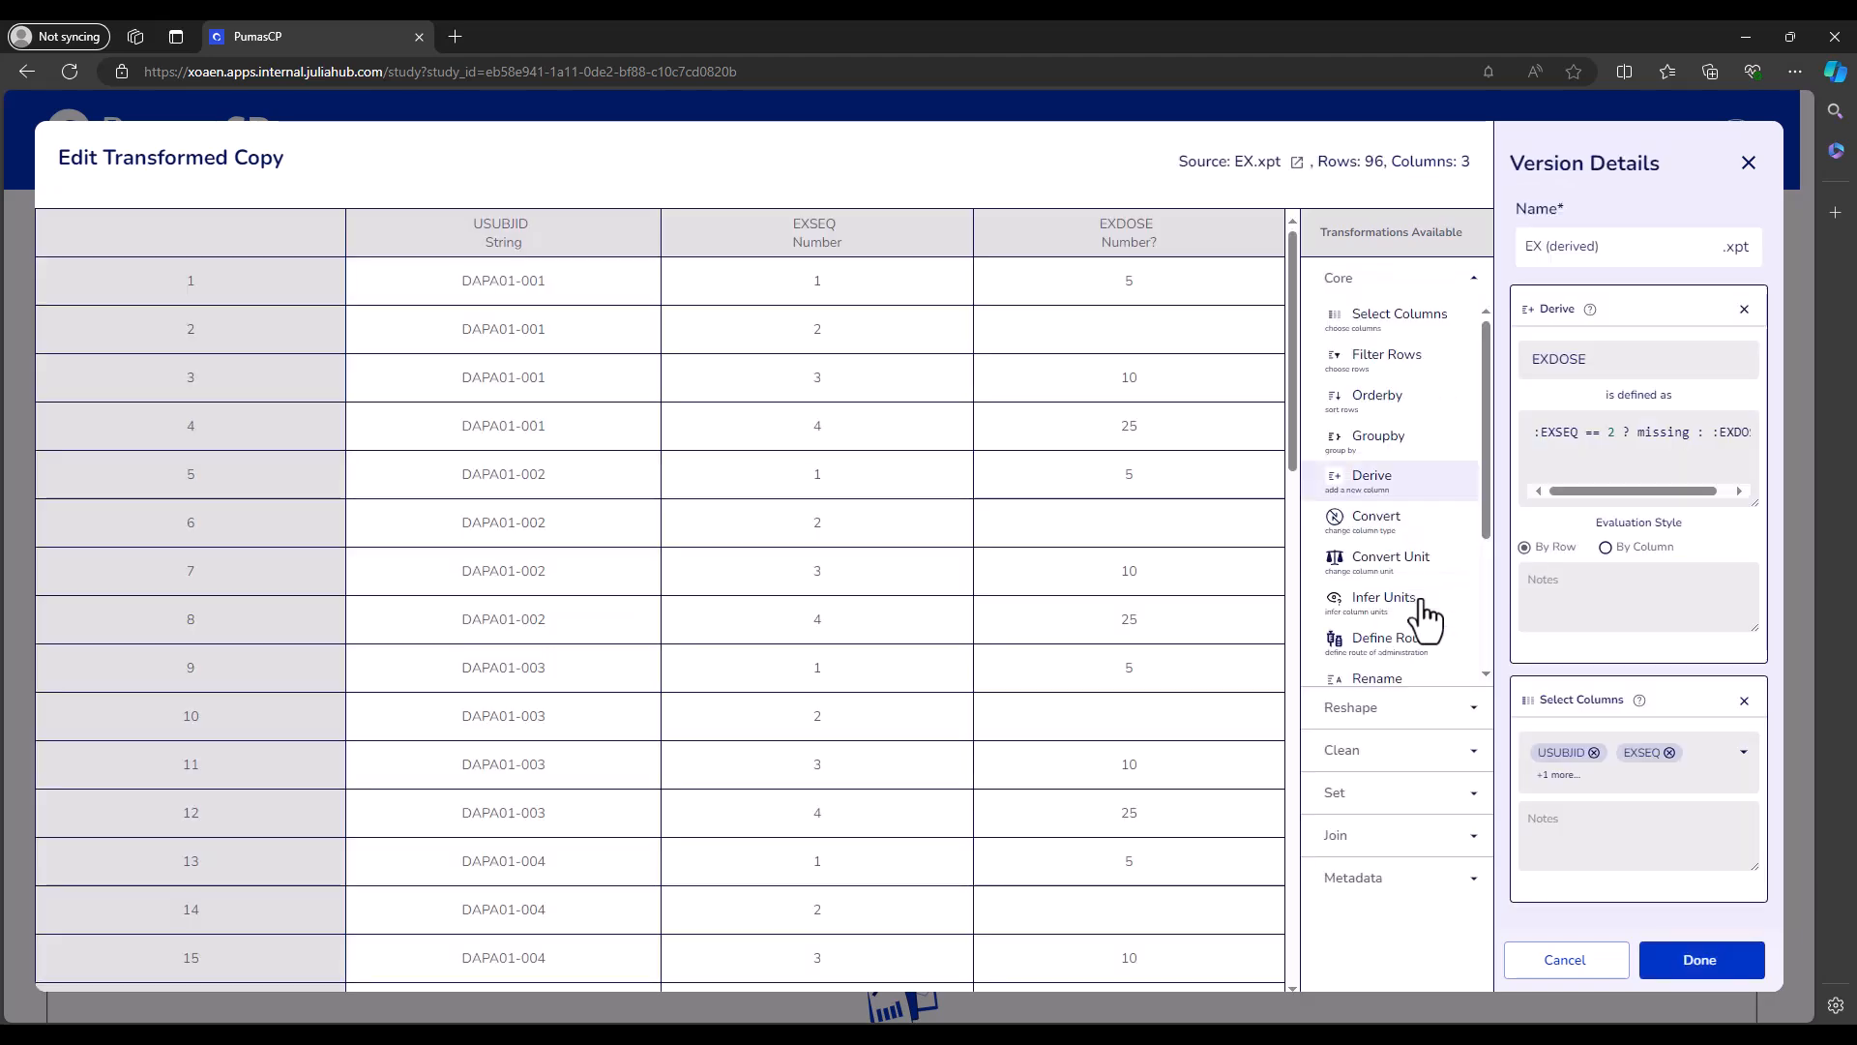
left_click(1403, 282)
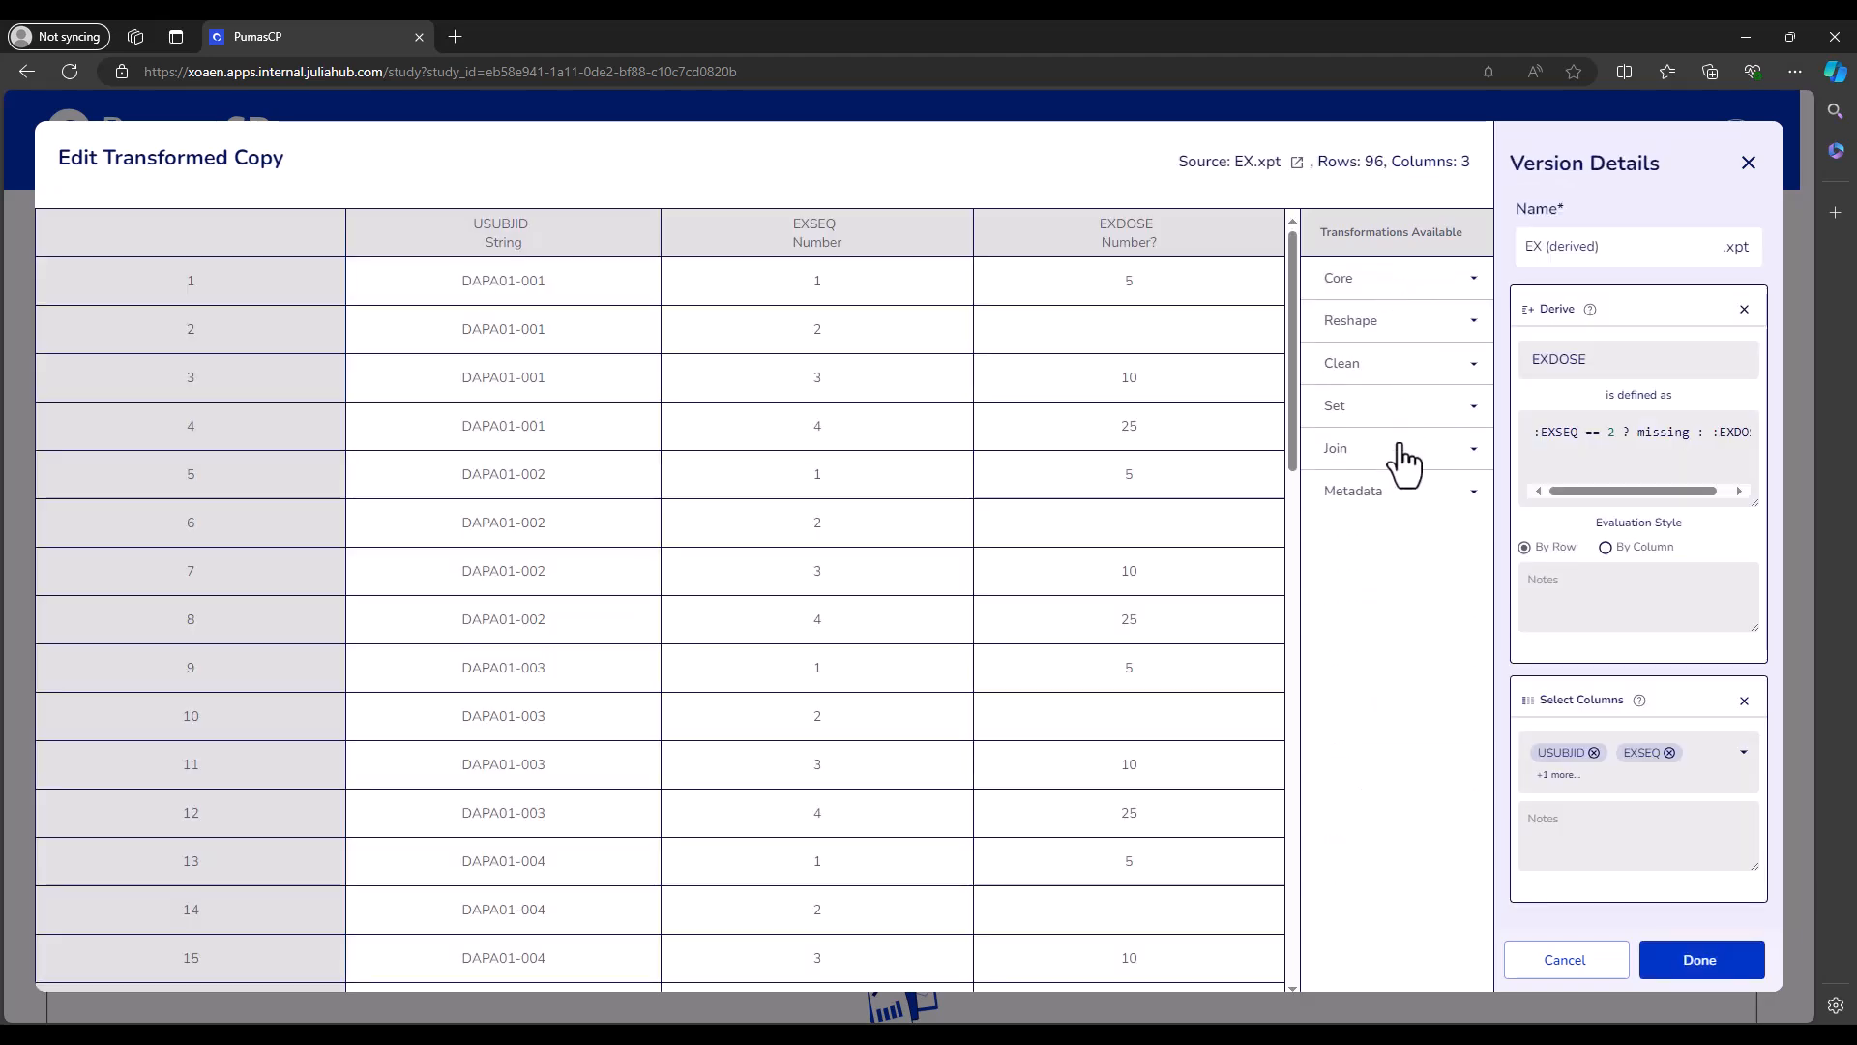
left_click(1394, 370)
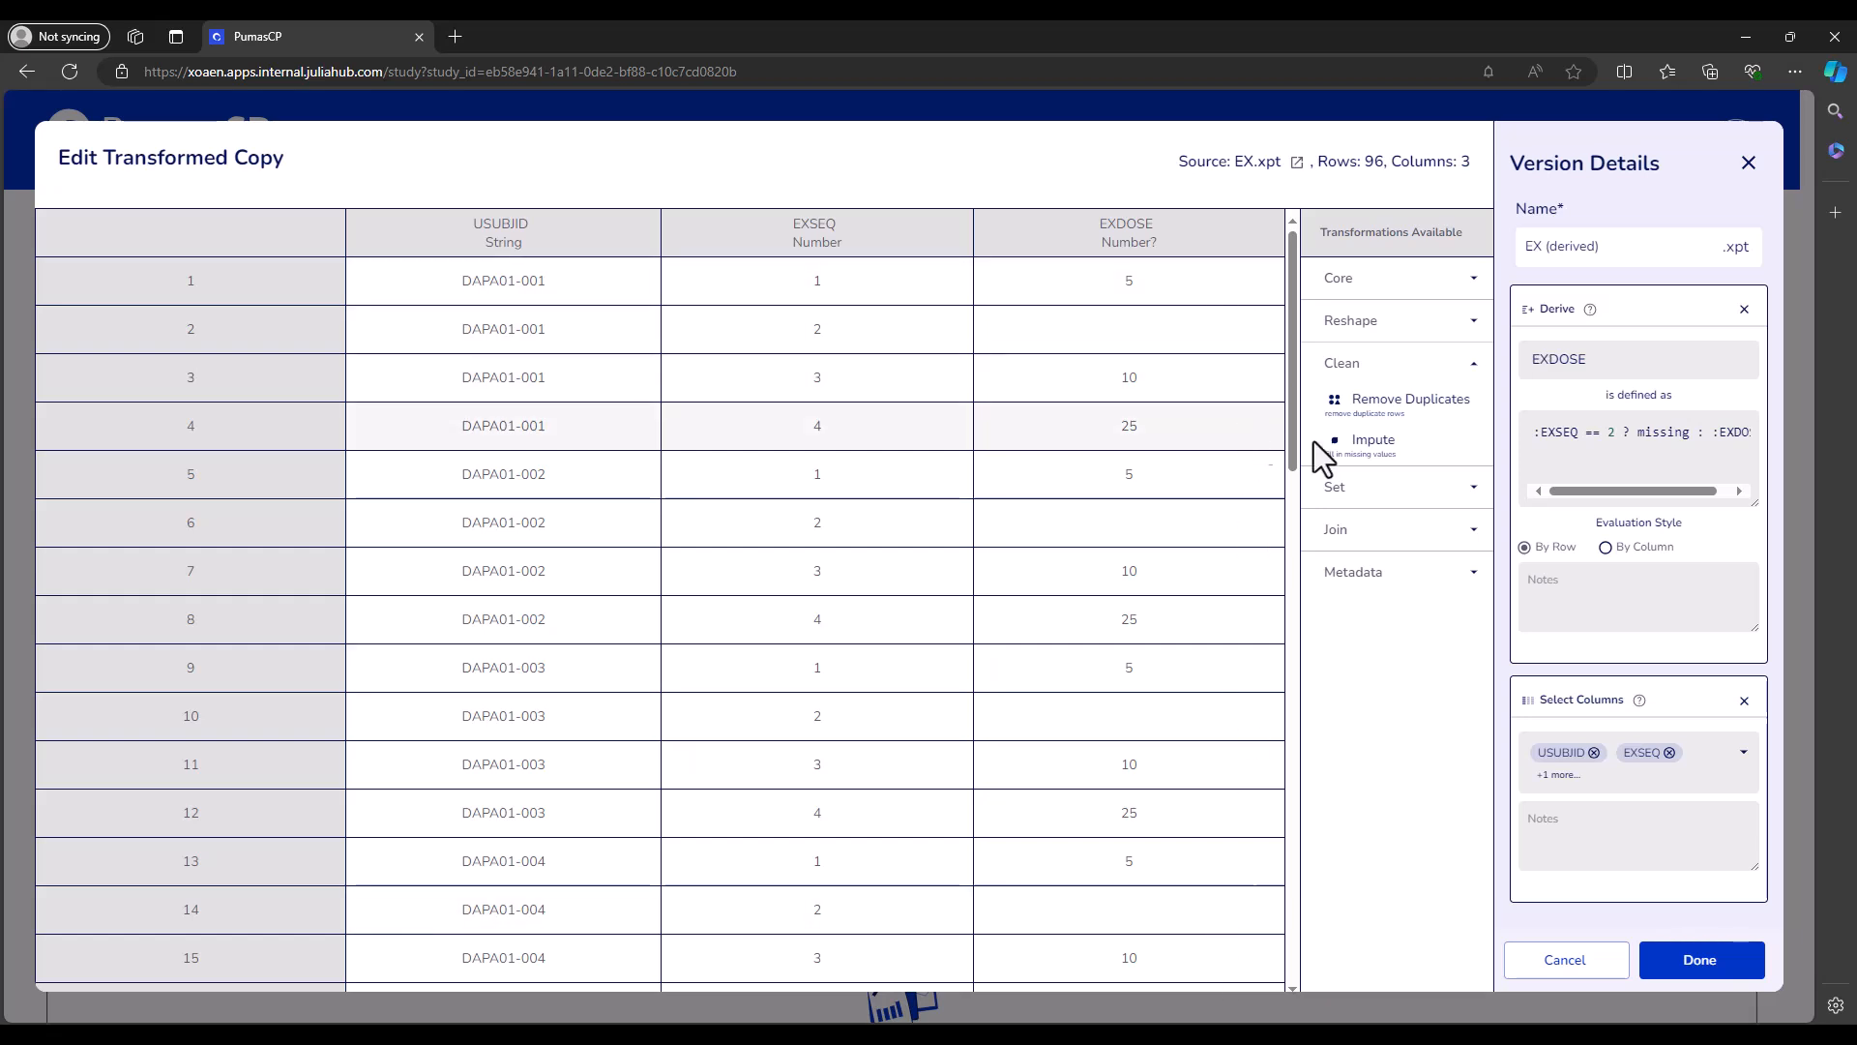
left_click_drag(1539, 431, 1581, 435)
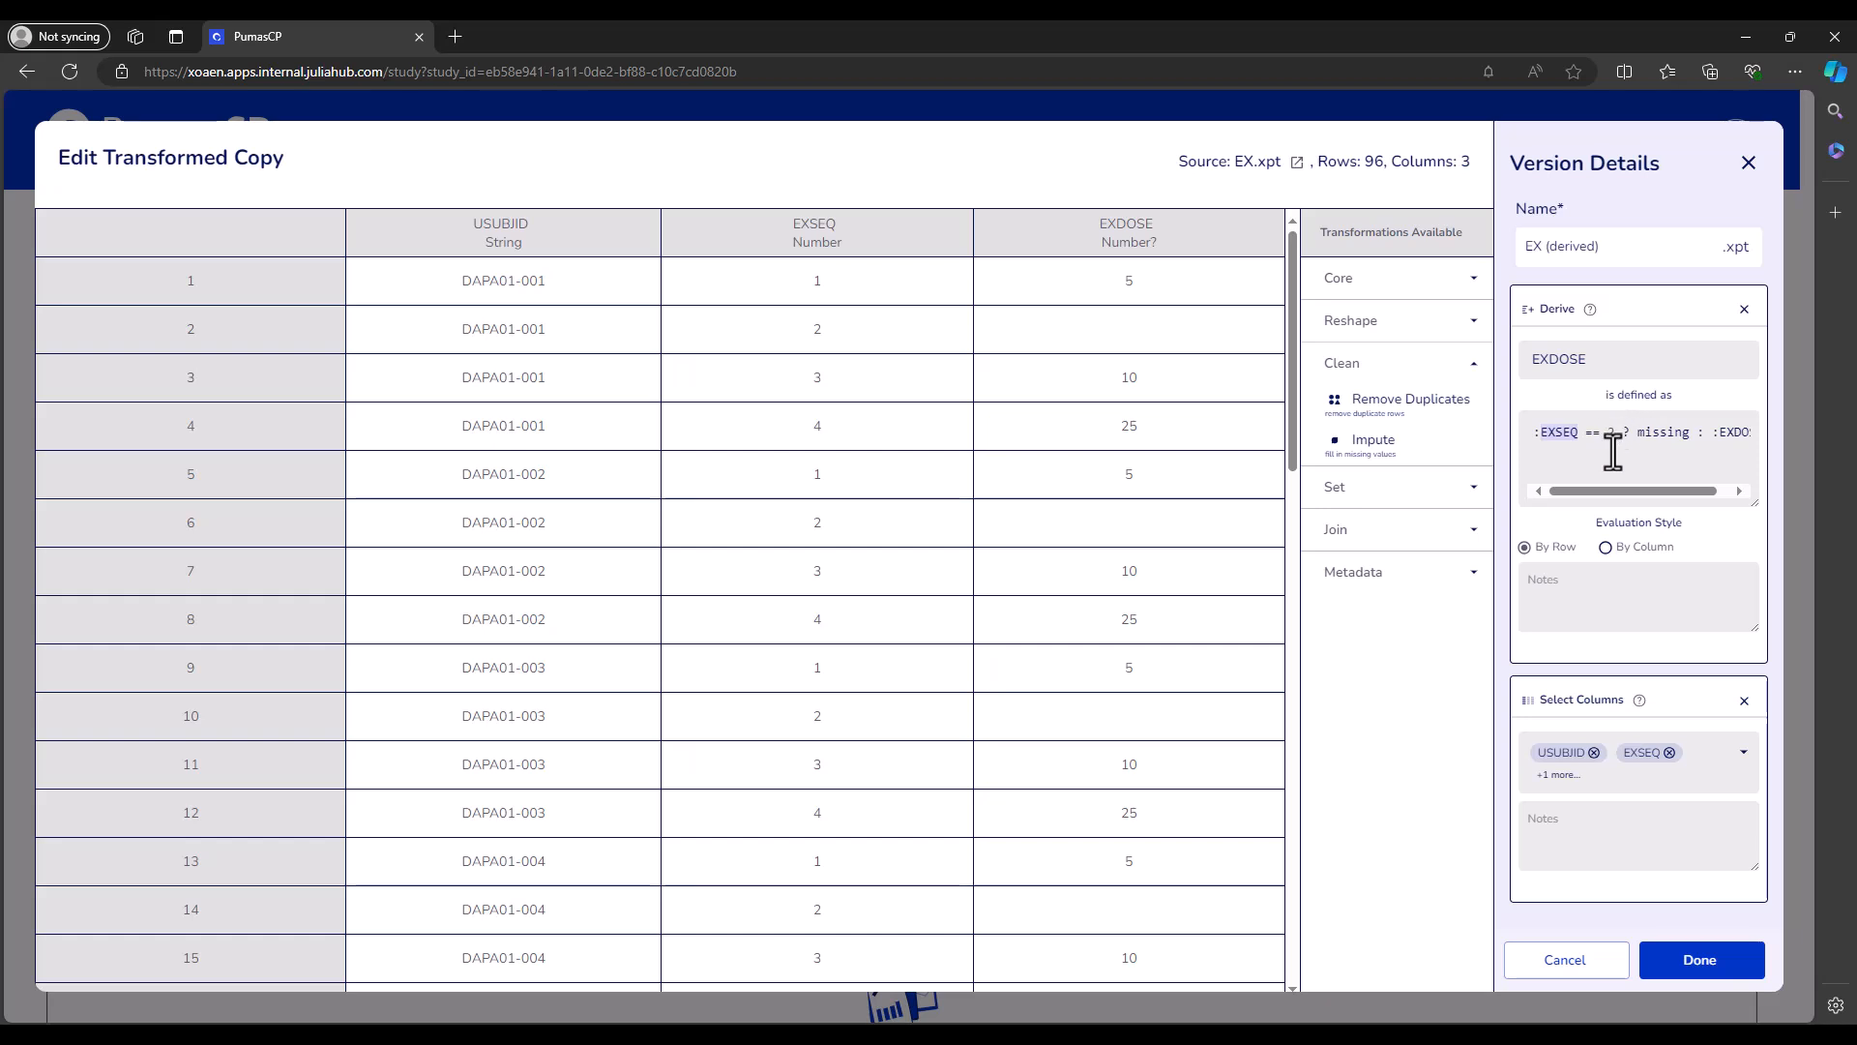
left_click_drag(1638, 493, 1652, 491)
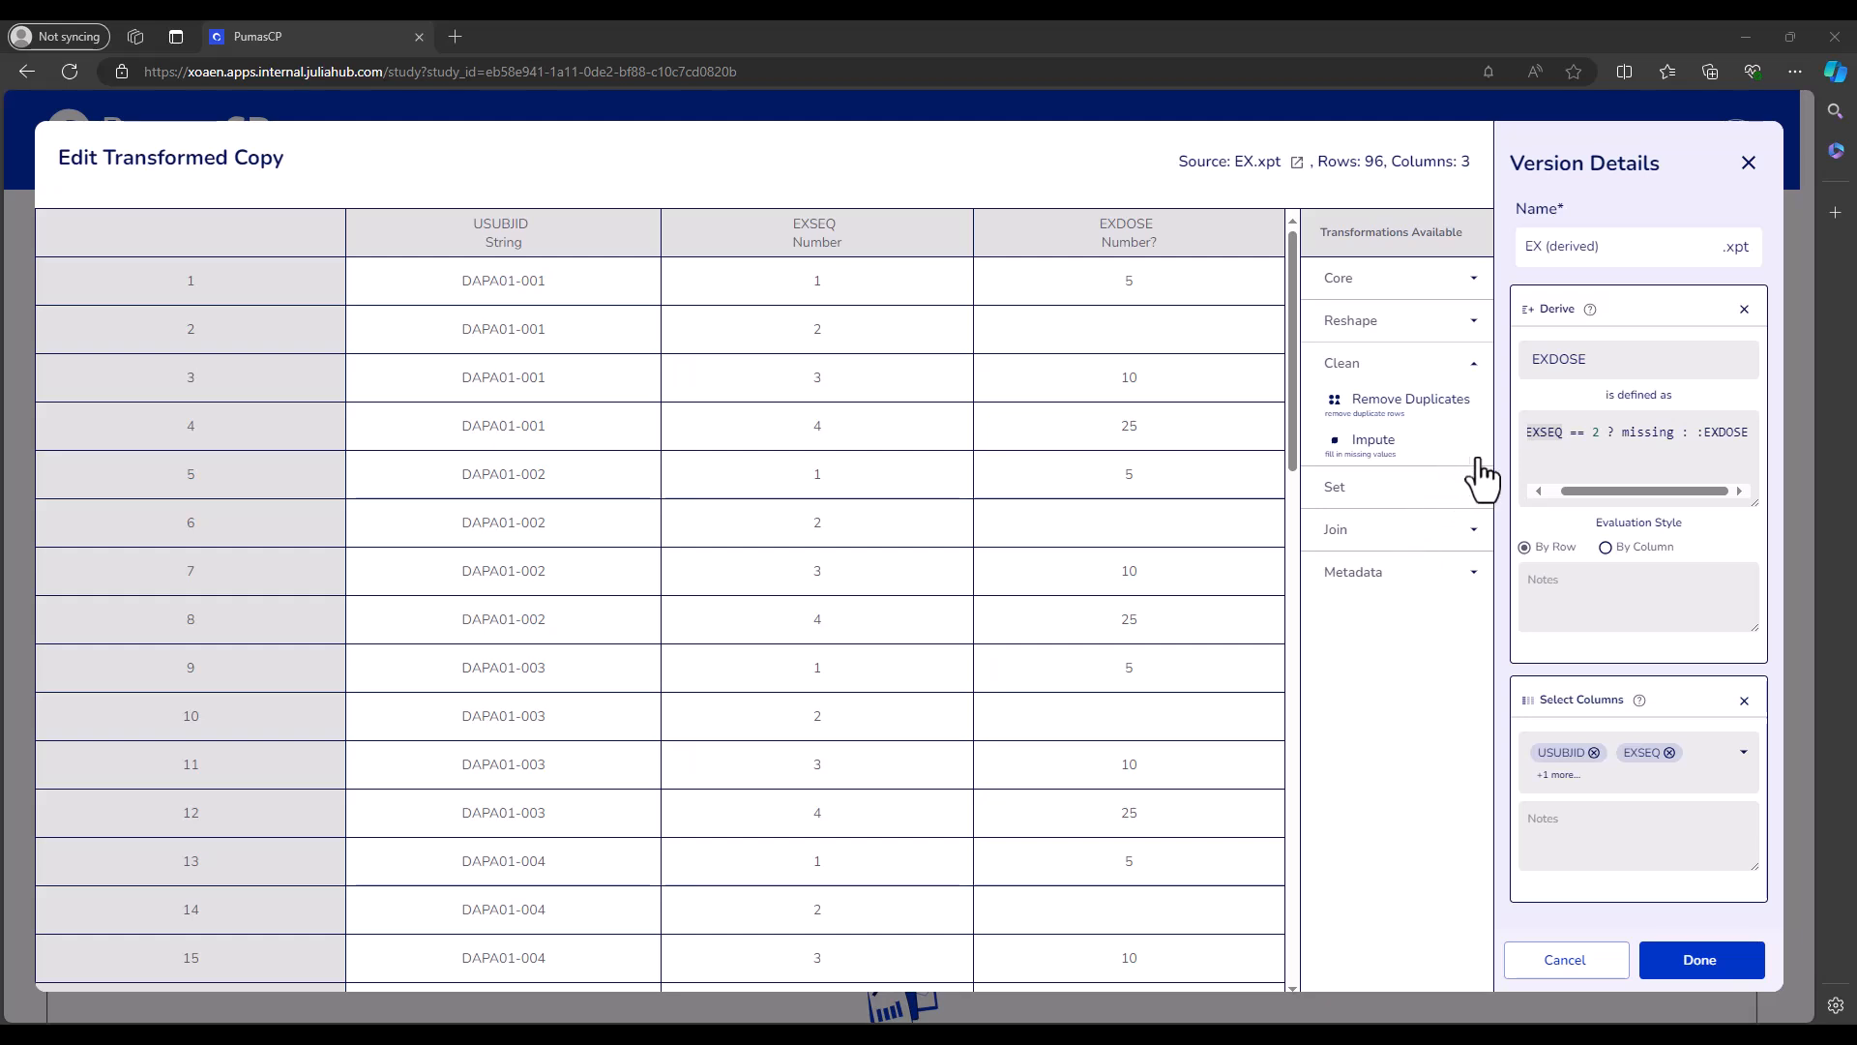
Group the derived EX dataset by USUBJID and review the rows with missing EXDOSE values
left_click(1403, 291)
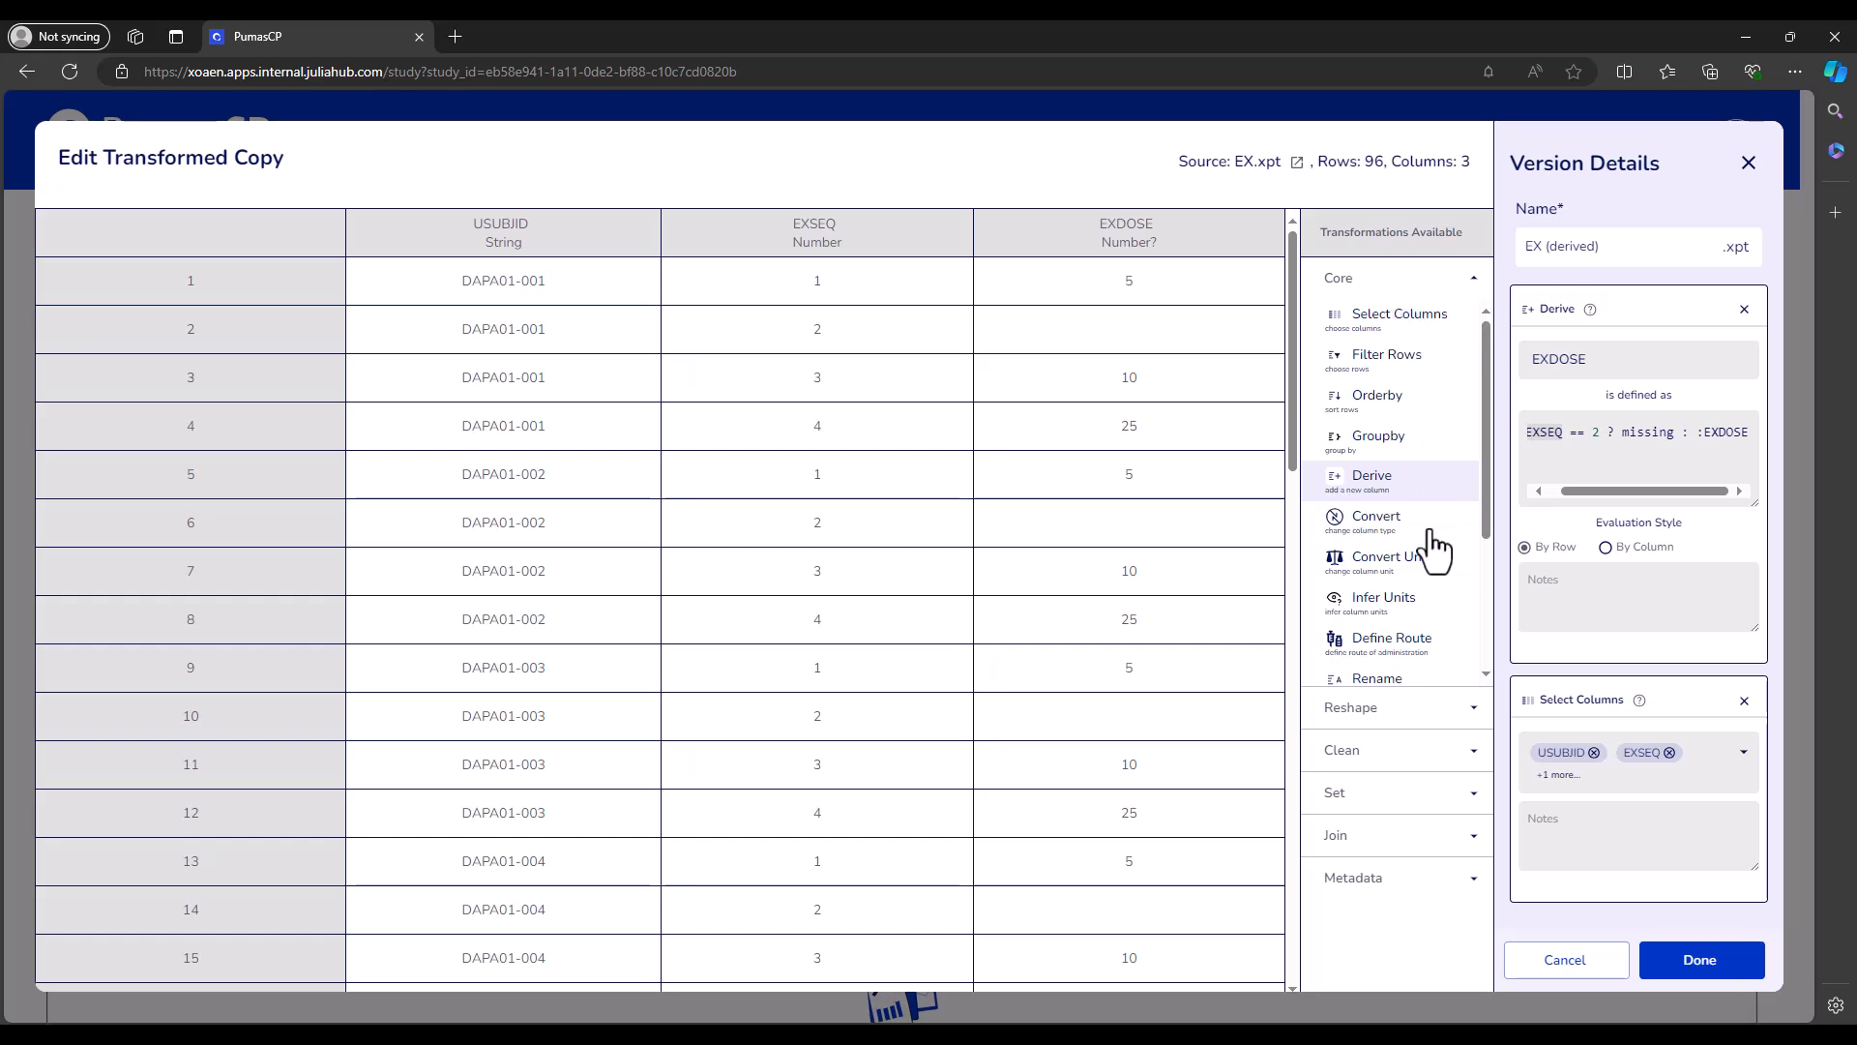
left_click(1393, 440)
left_click(1596, 364)
left_click(1605, 404)
left_click(1762, 375)
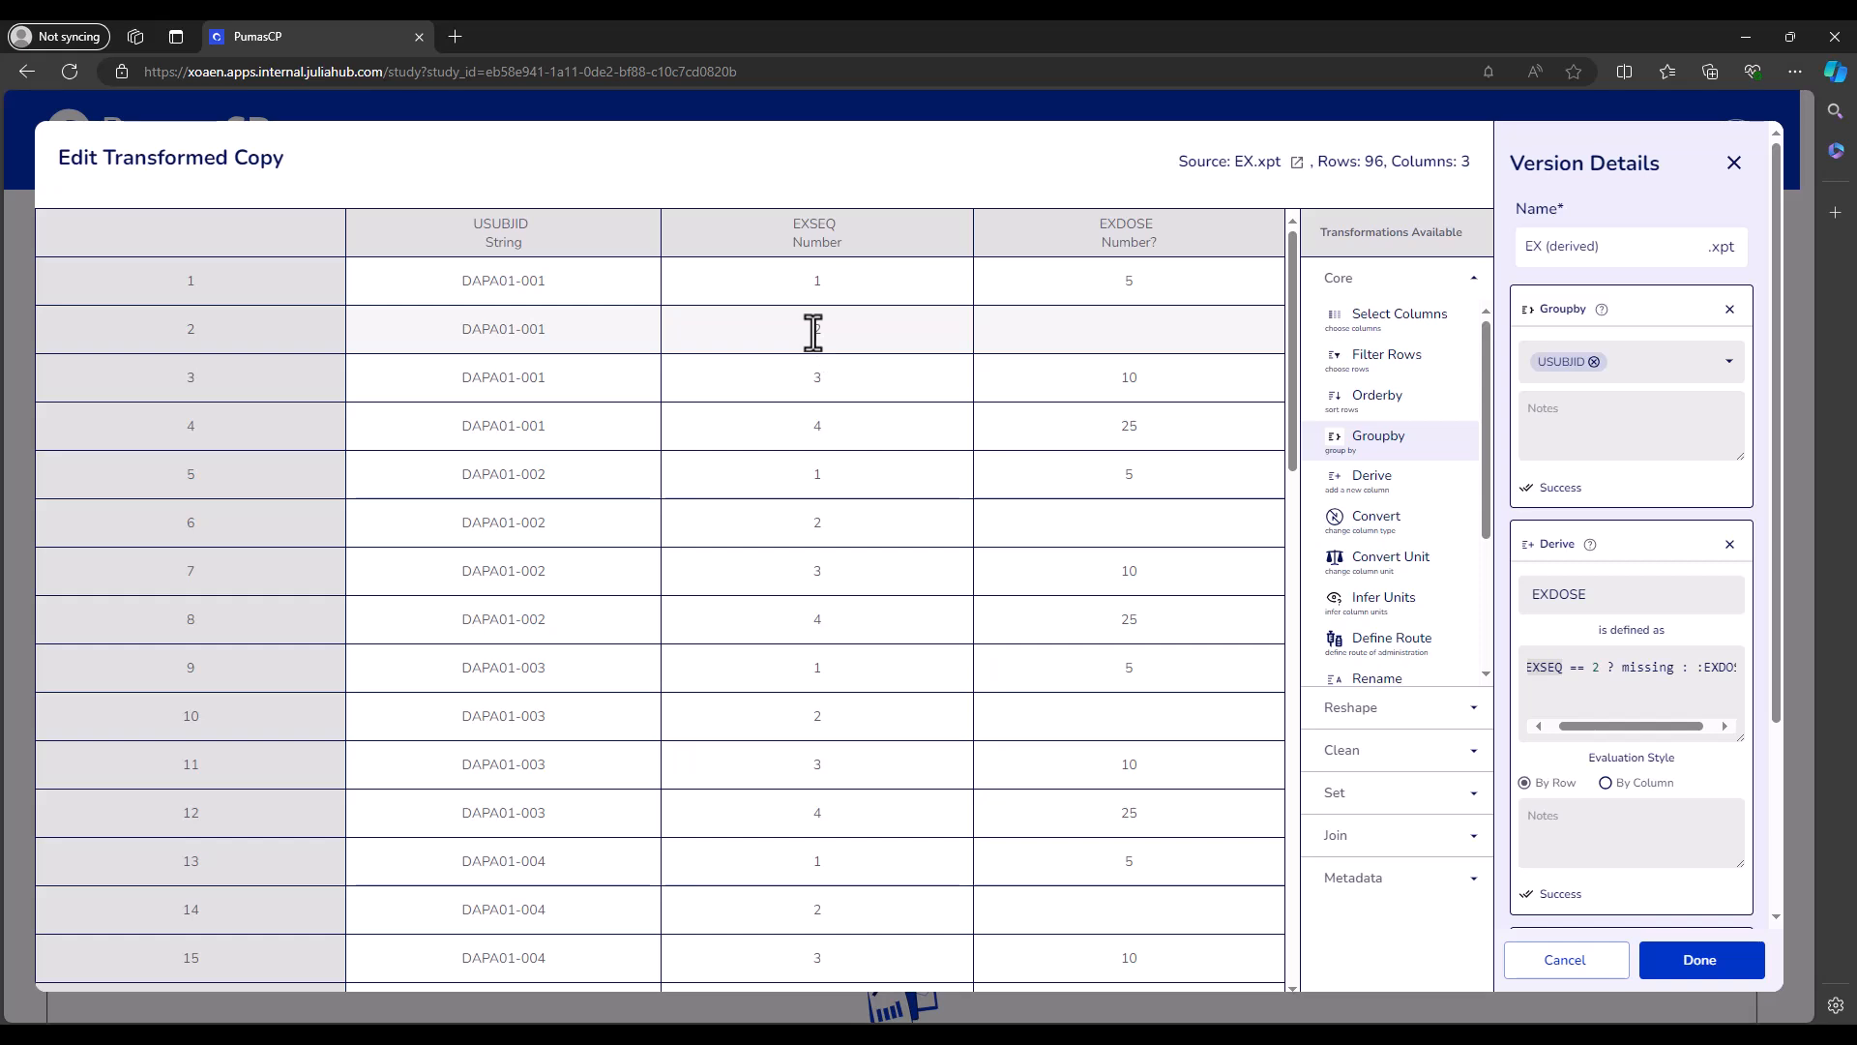
double_click(815, 330)
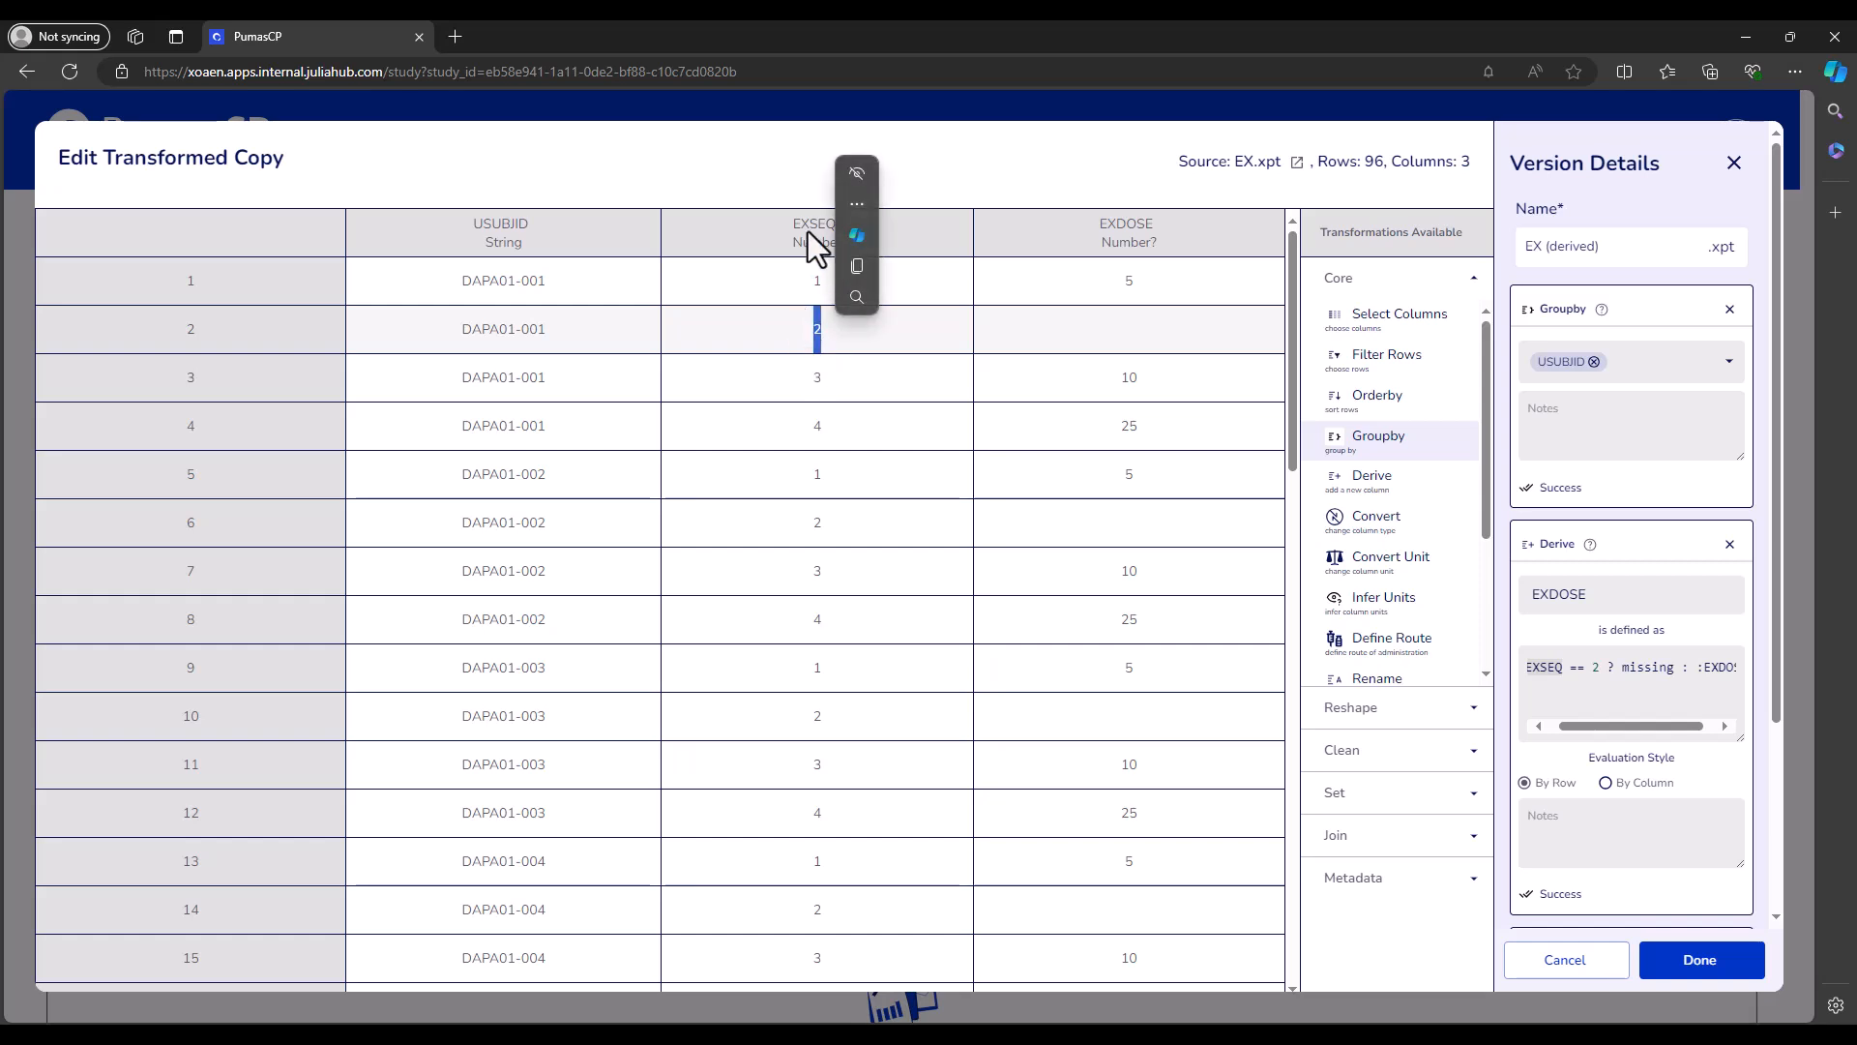
left_click(920, 348)
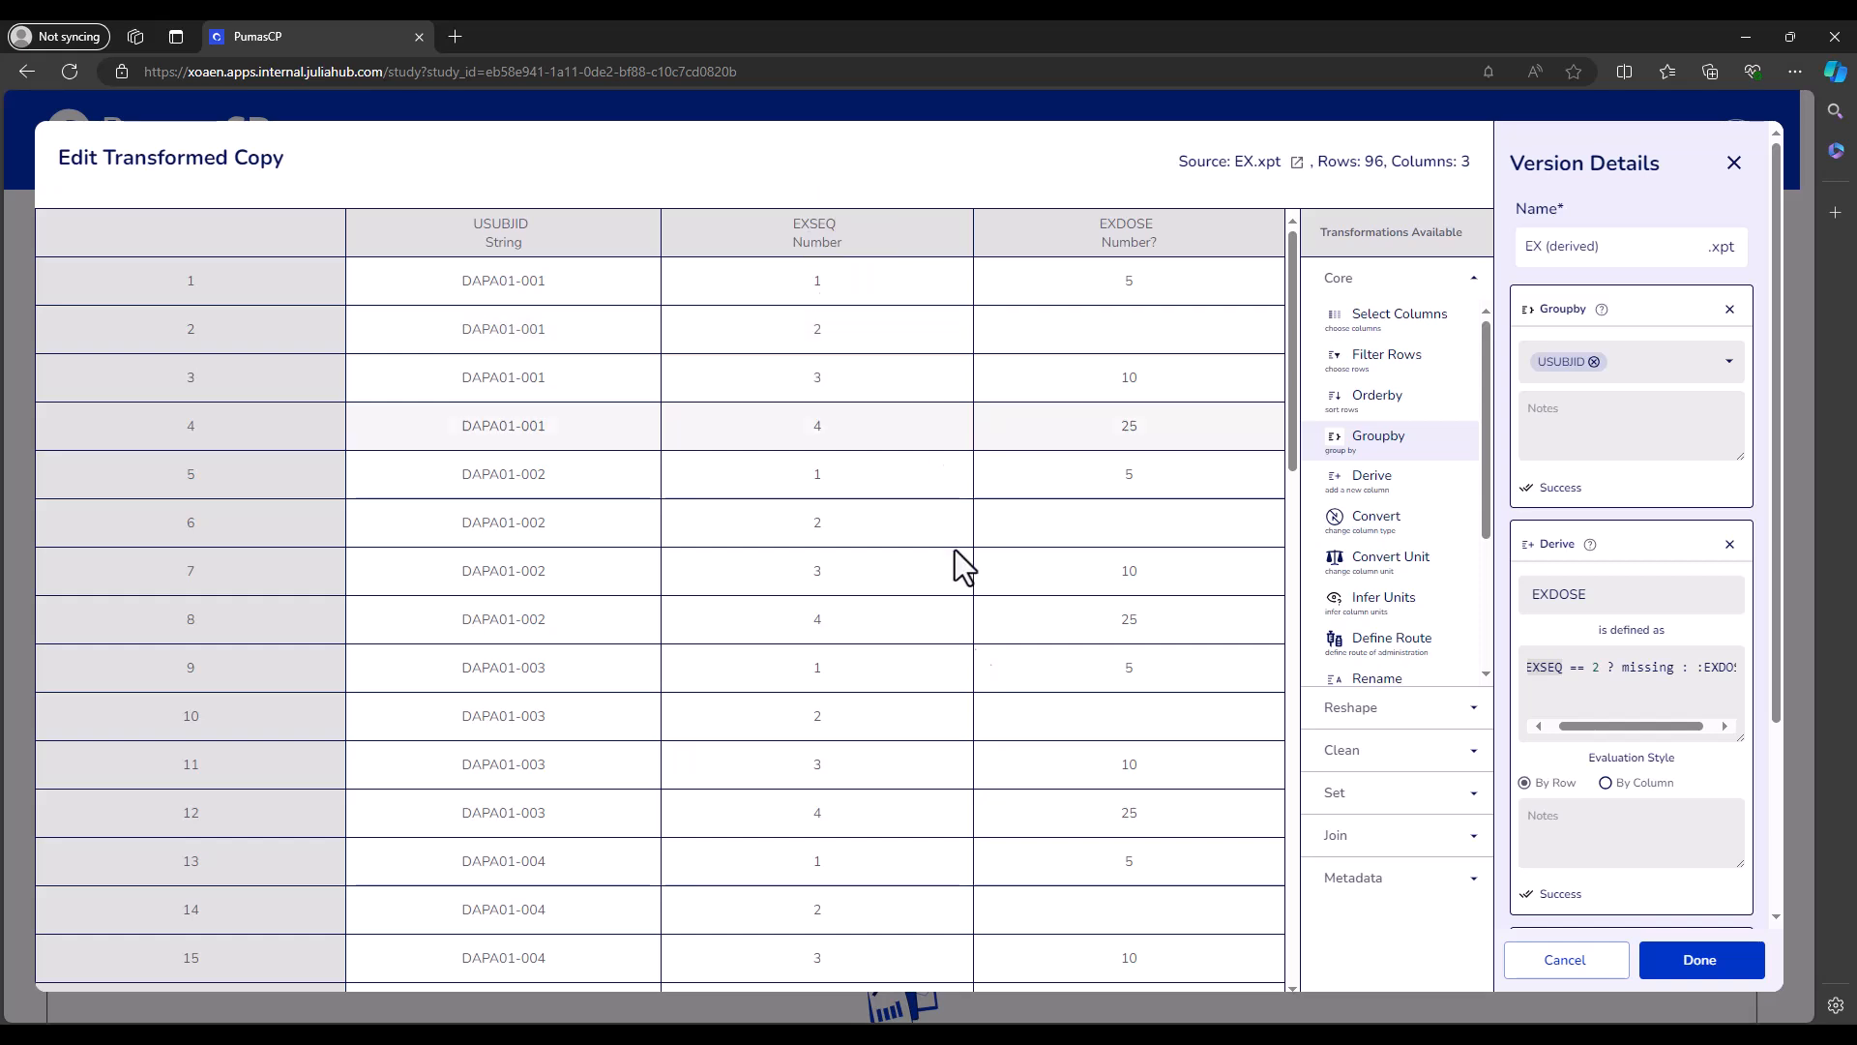
scroll(964, 731, "down", 6)
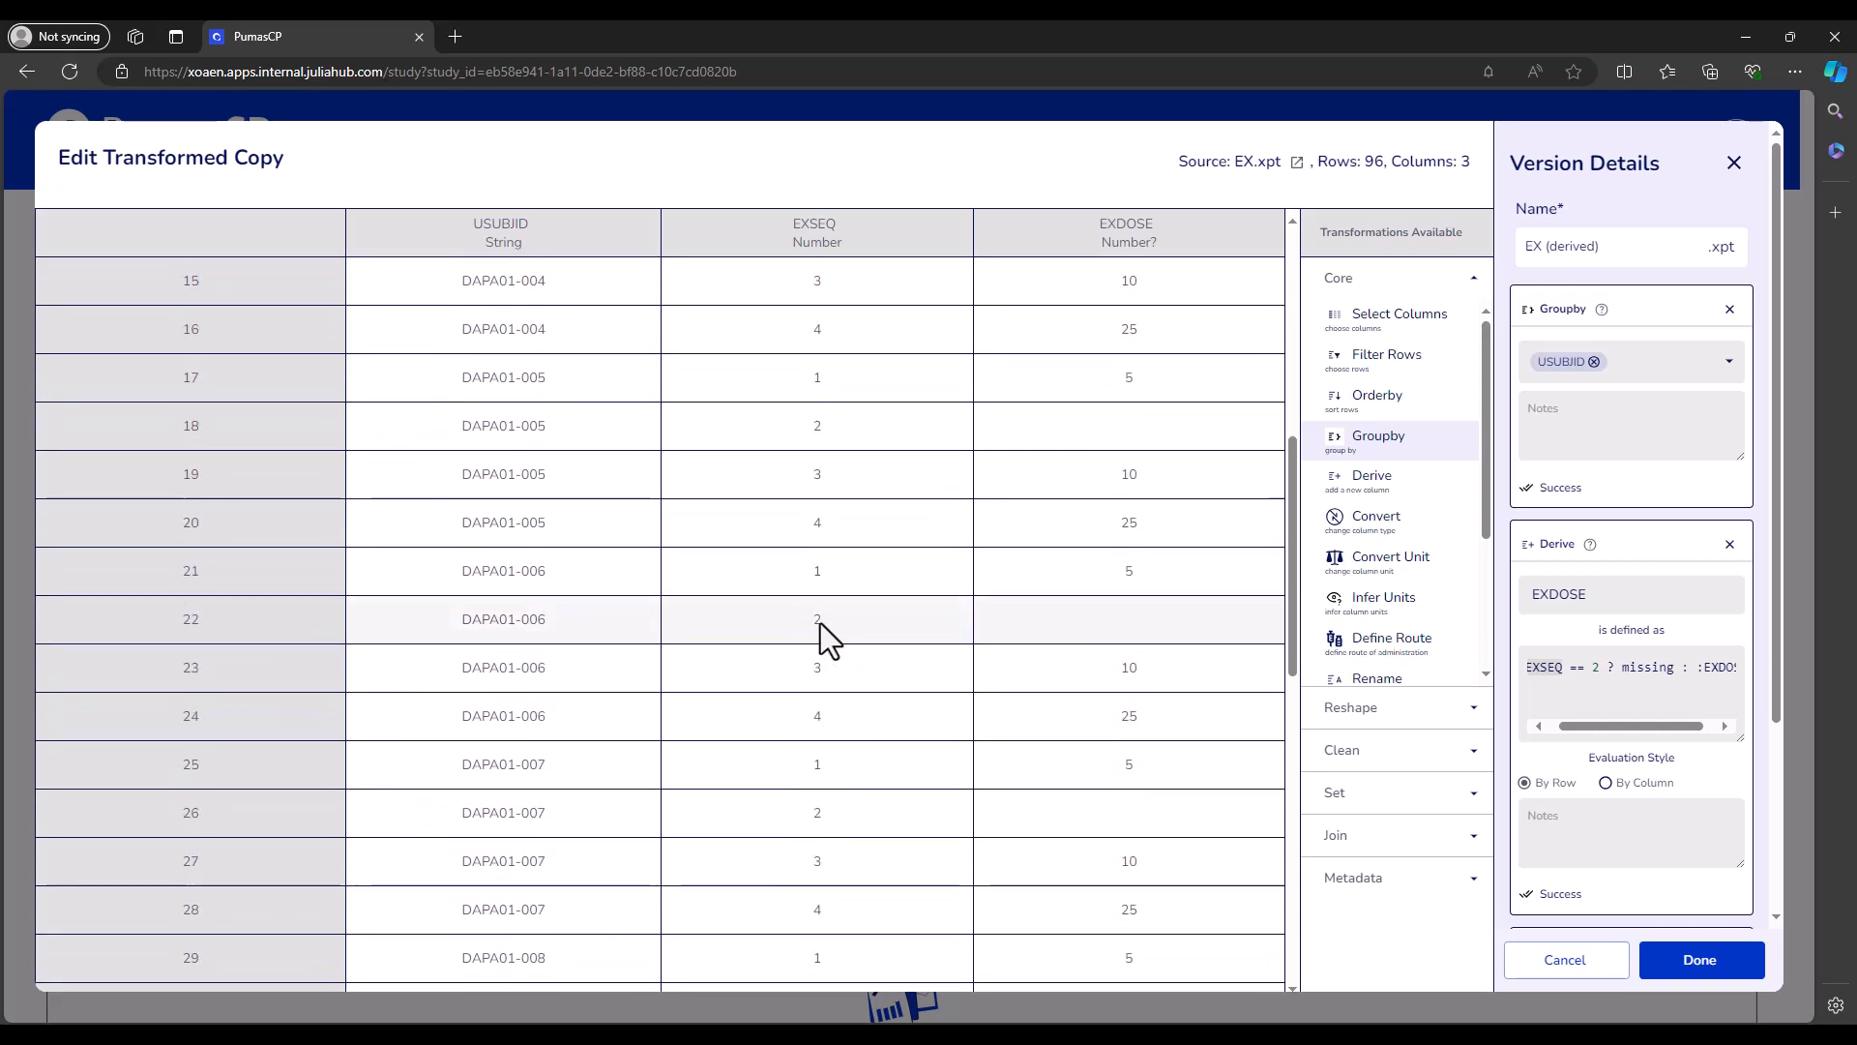
scroll(1153, 621, "up", 7)
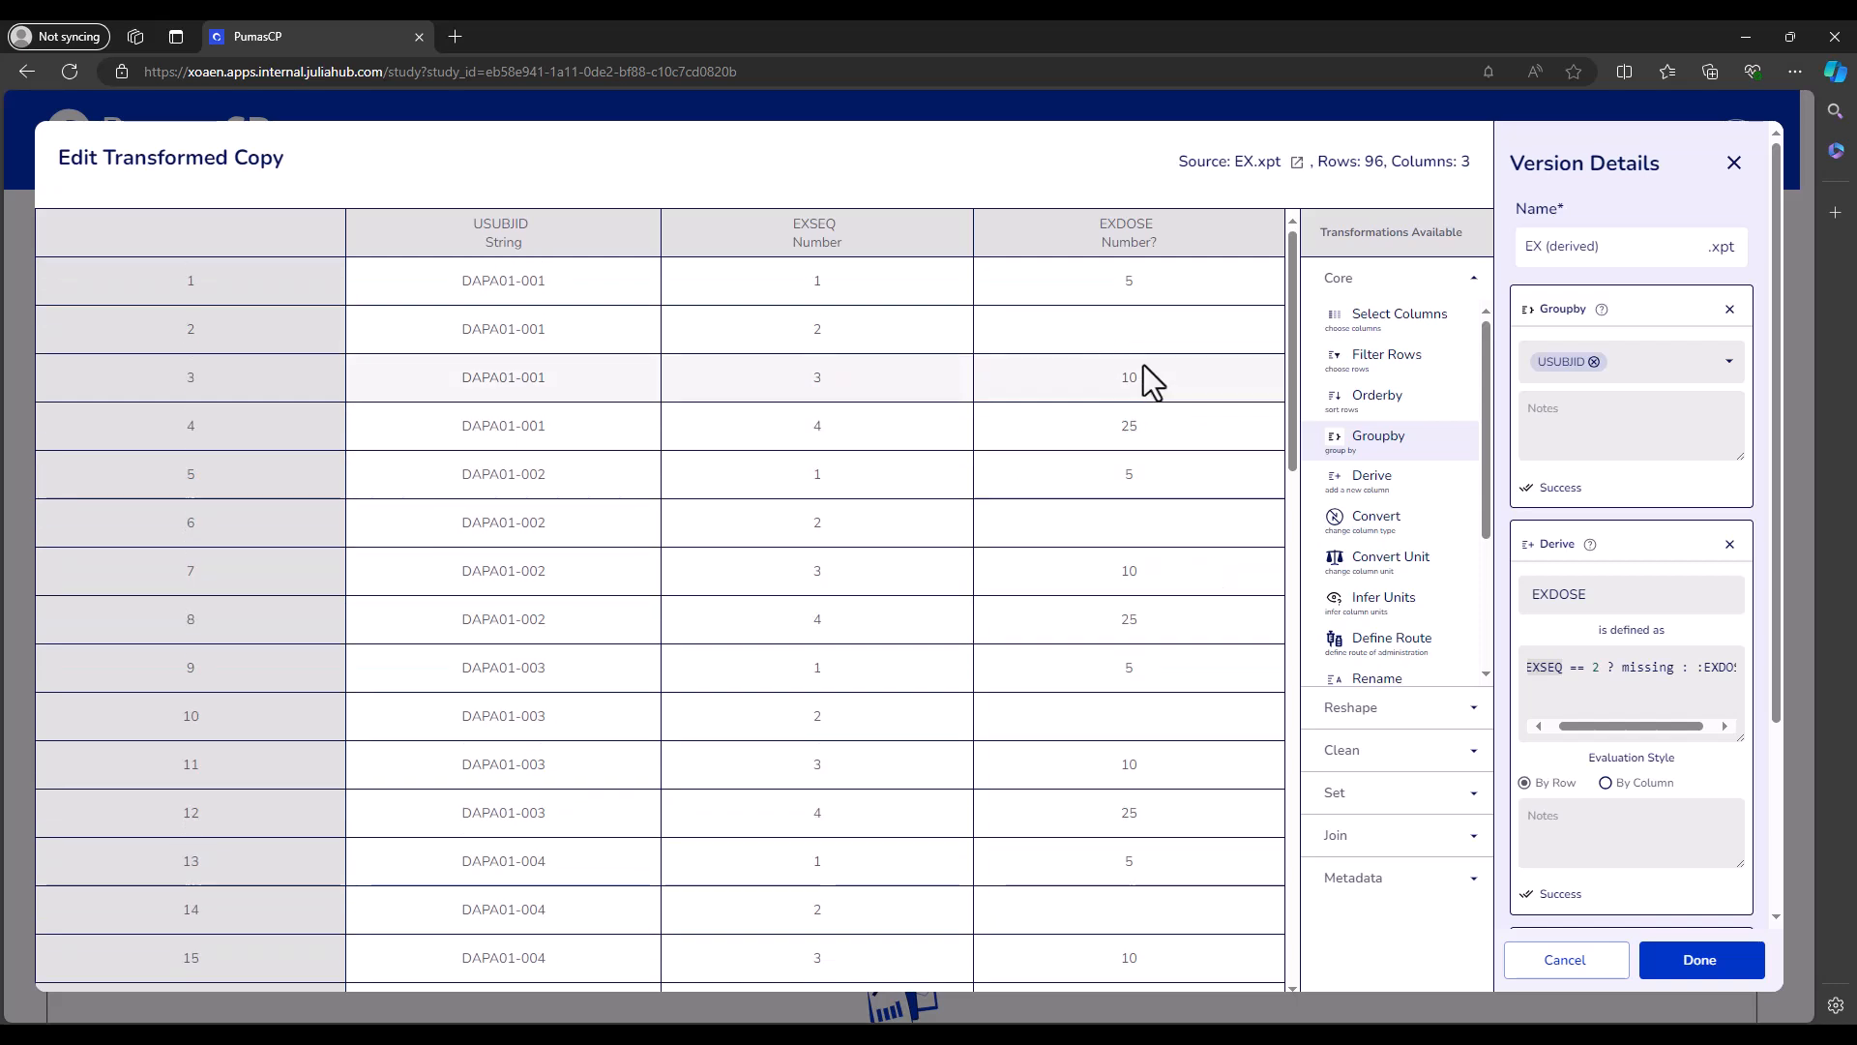
Add an Impute transformation to the derived EX dataset and select EXDOSE instead of USUBJID as its column
left_click(1350, 750)
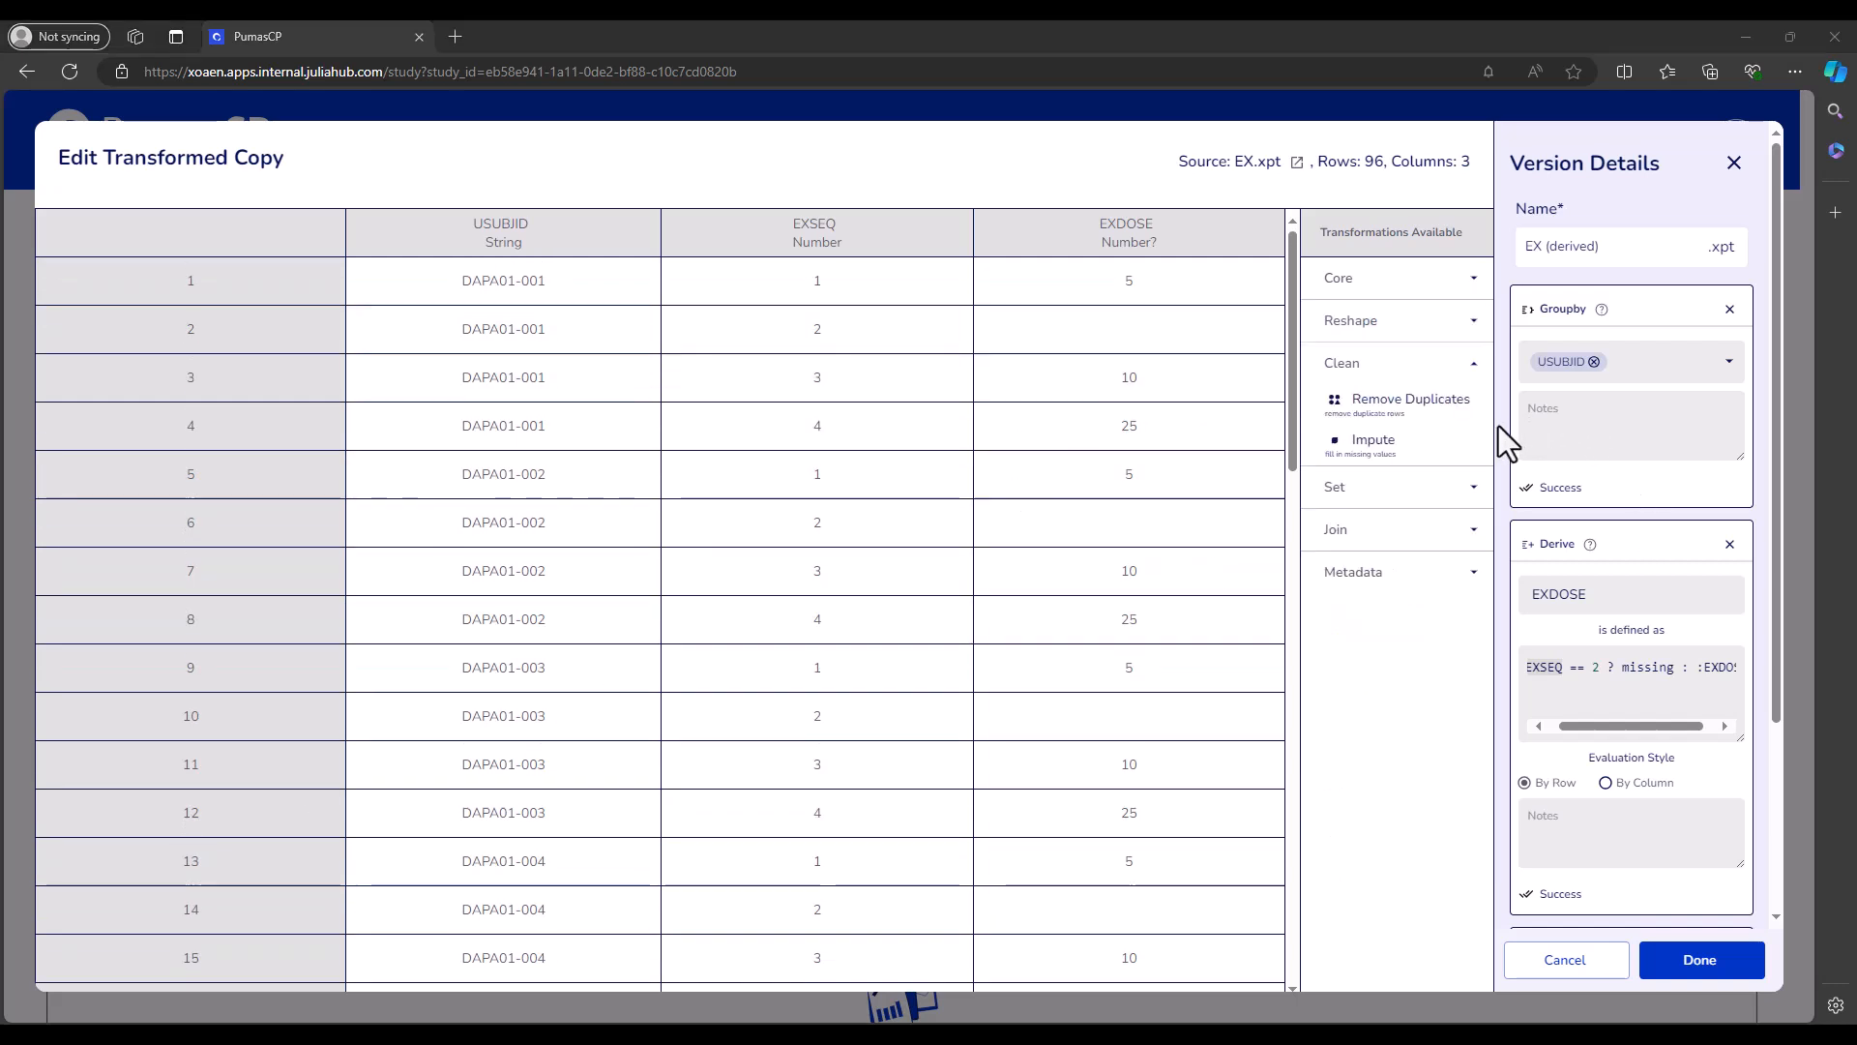
left_click(1381, 447)
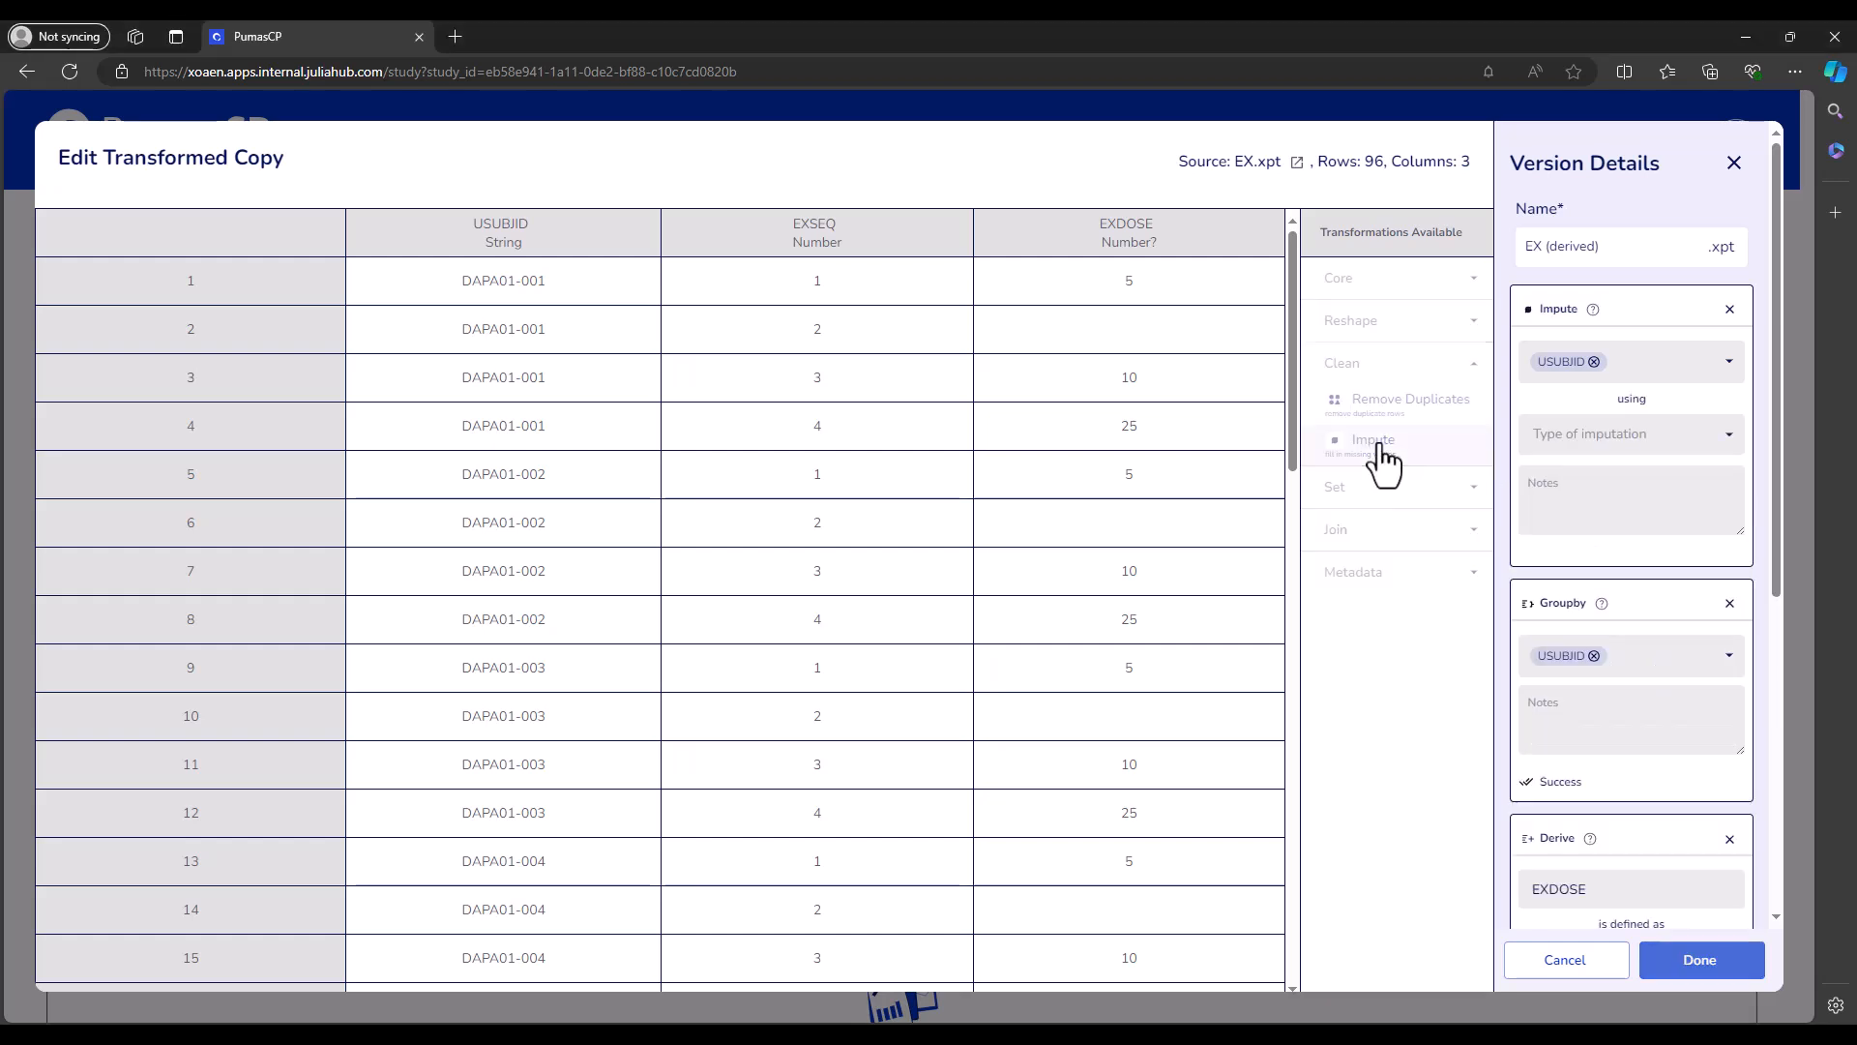
left_click(1594, 443)
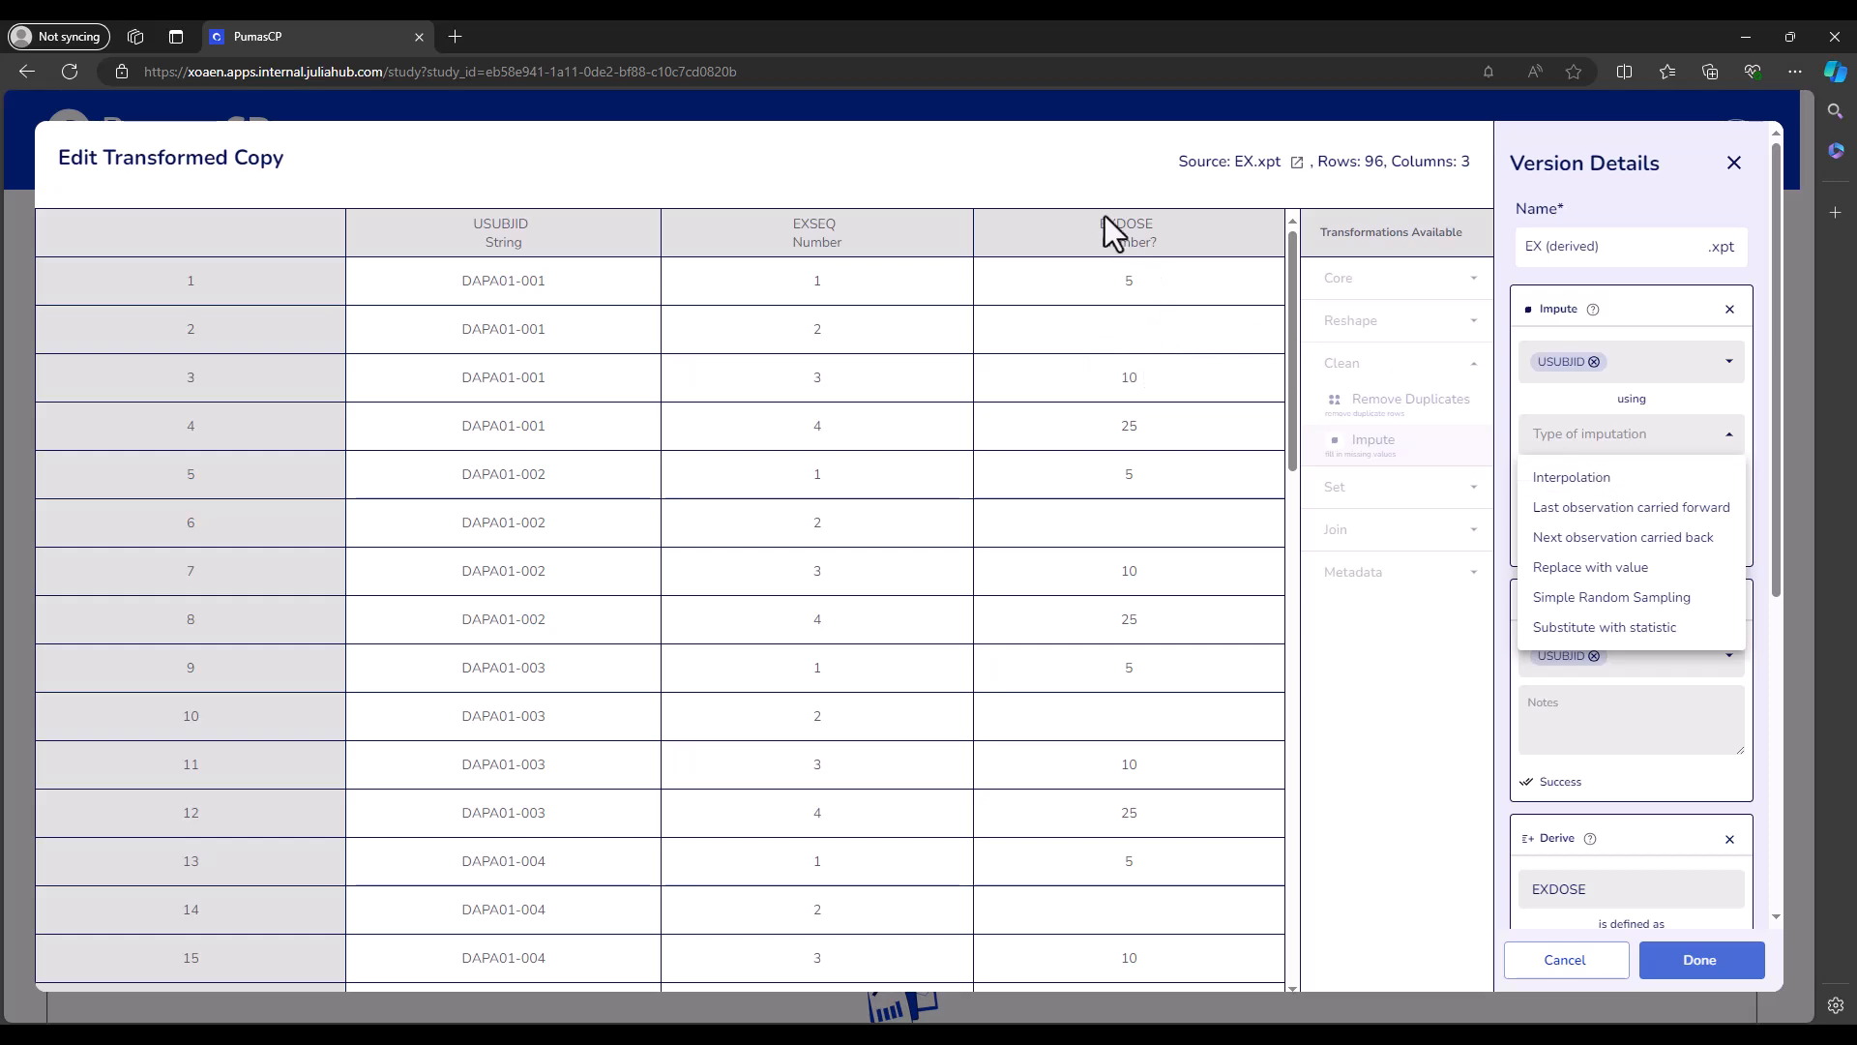
left_click(1664, 383)
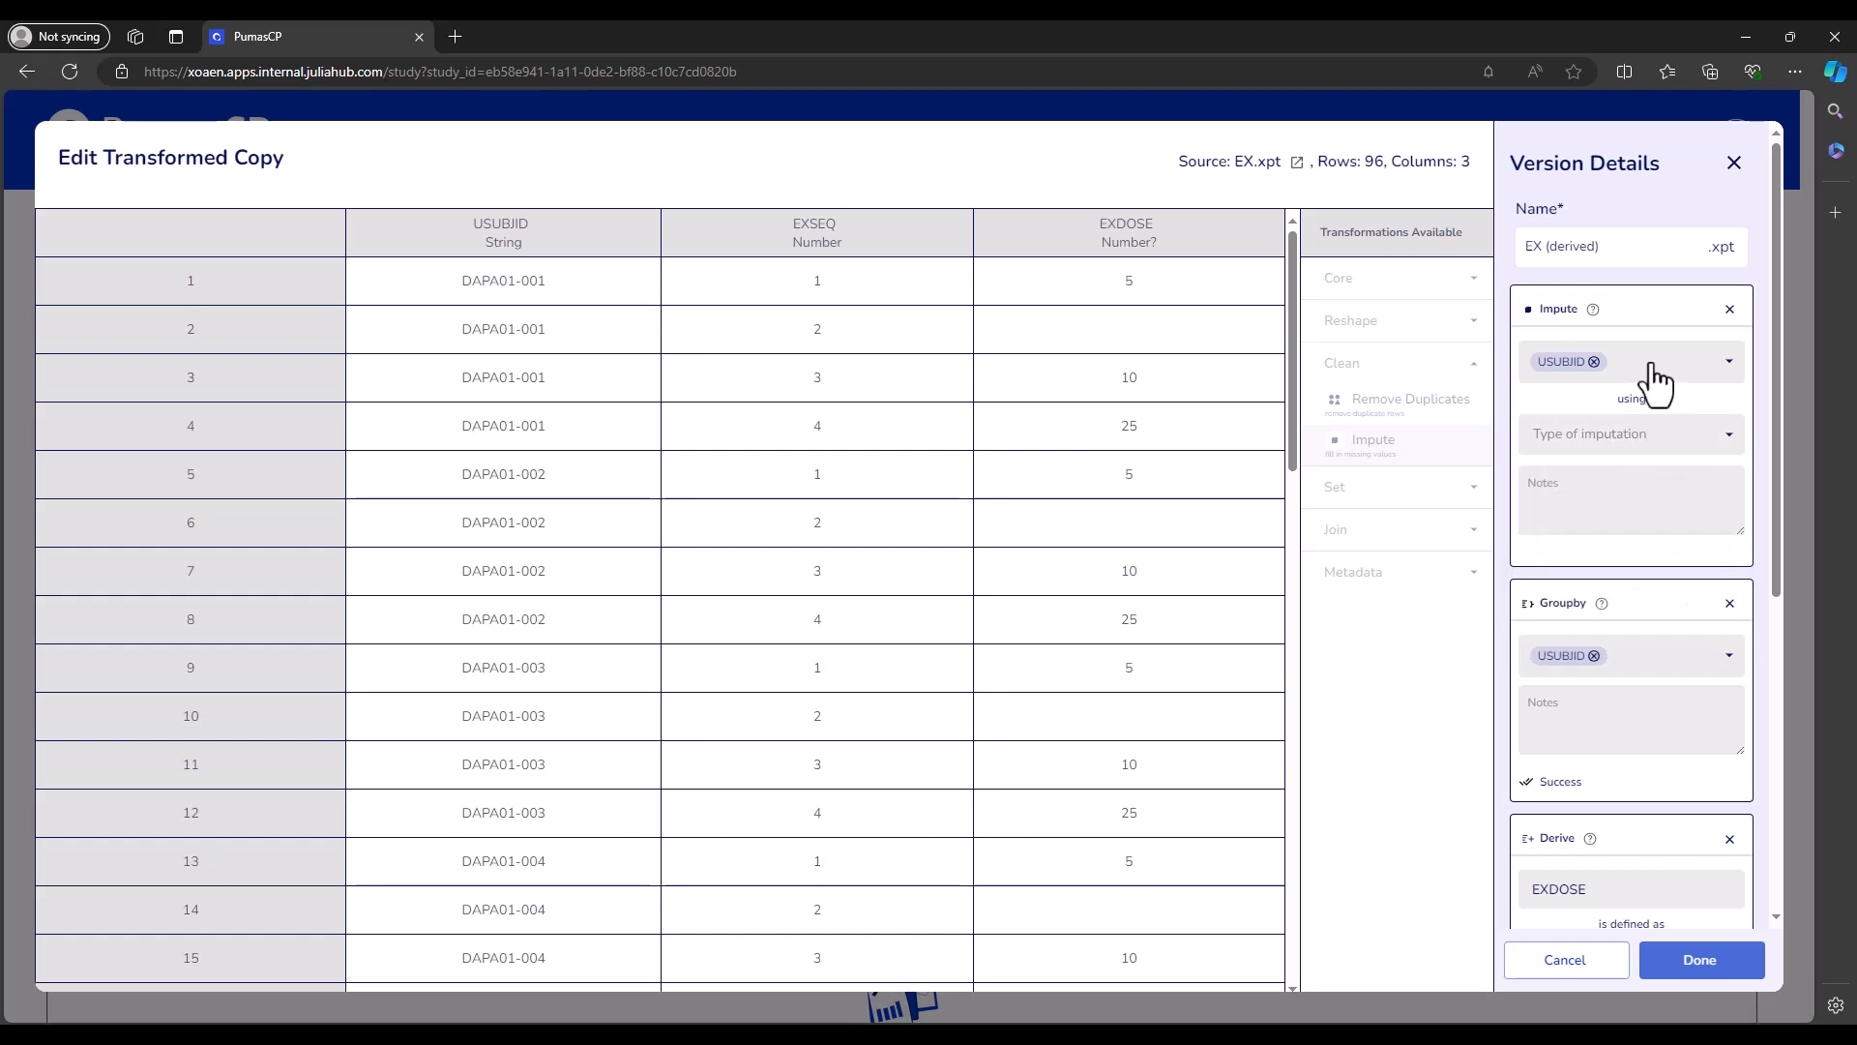
left_click(1618, 363)
left_click(1594, 405)
left_click(1601, 470)
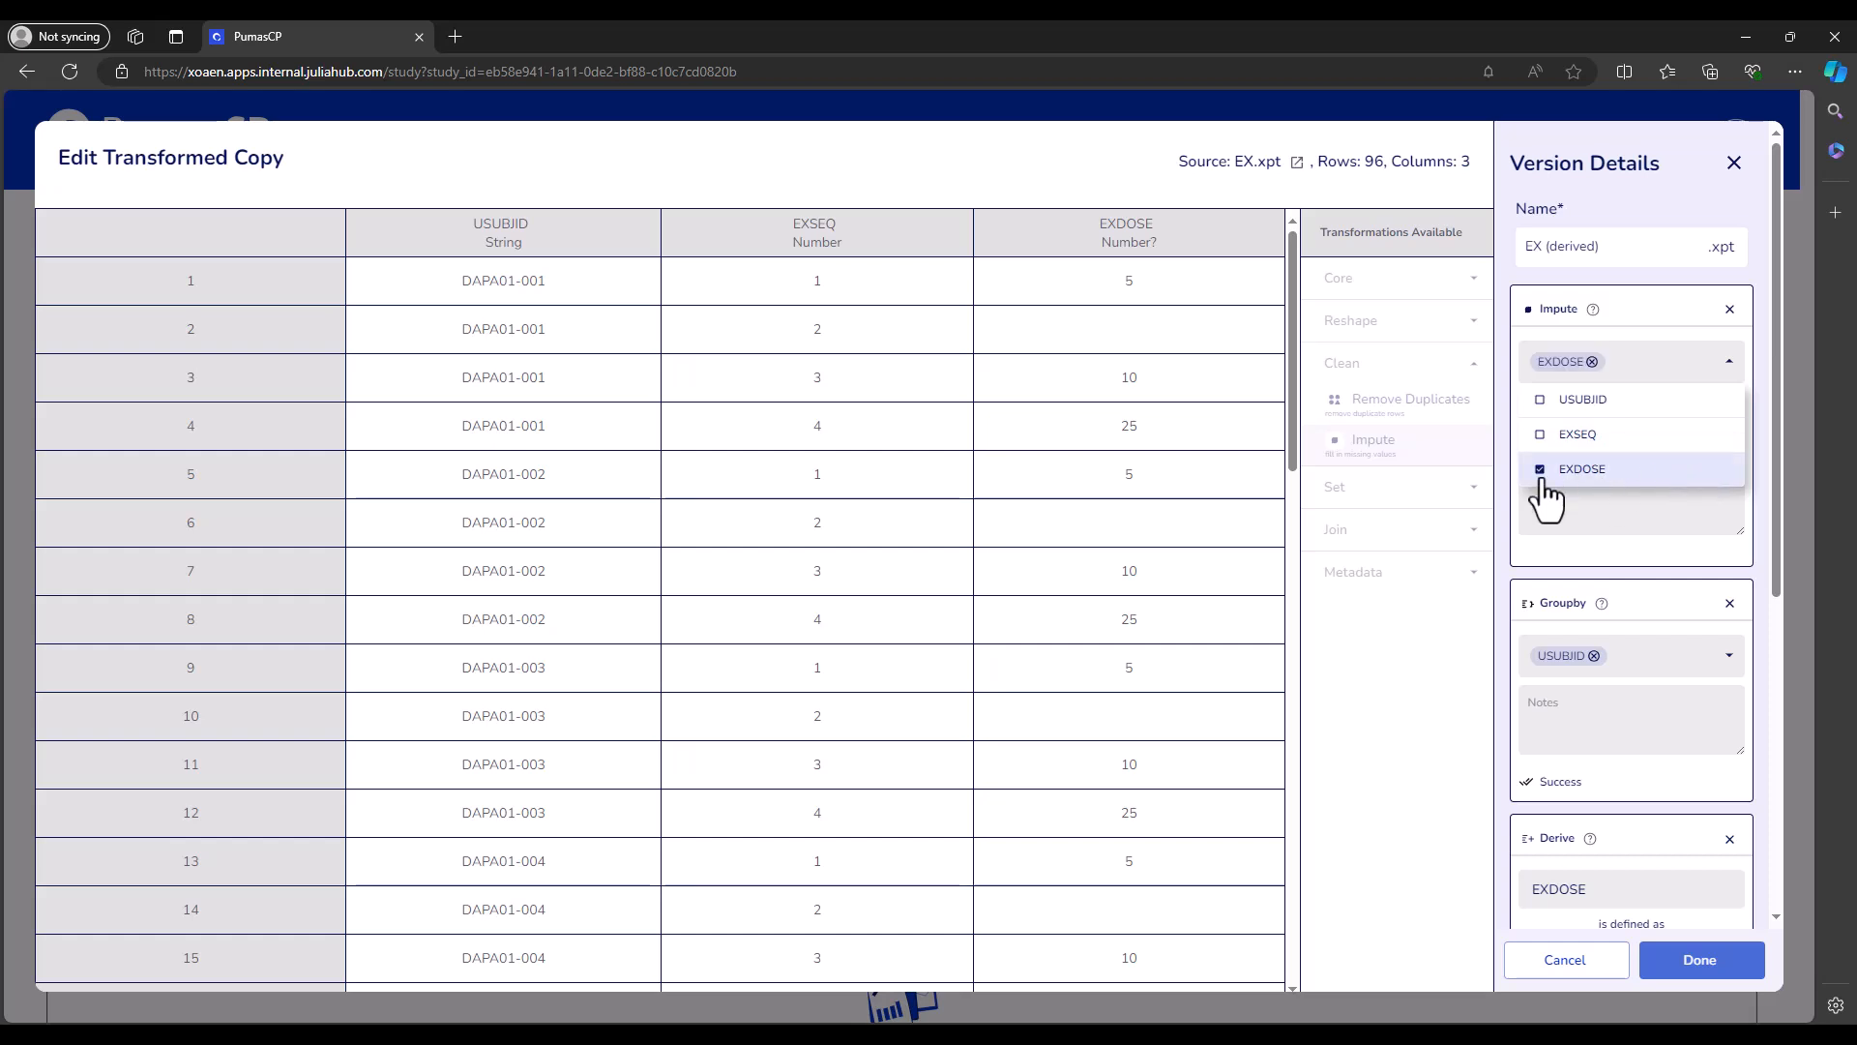
left_click(1760, 403)
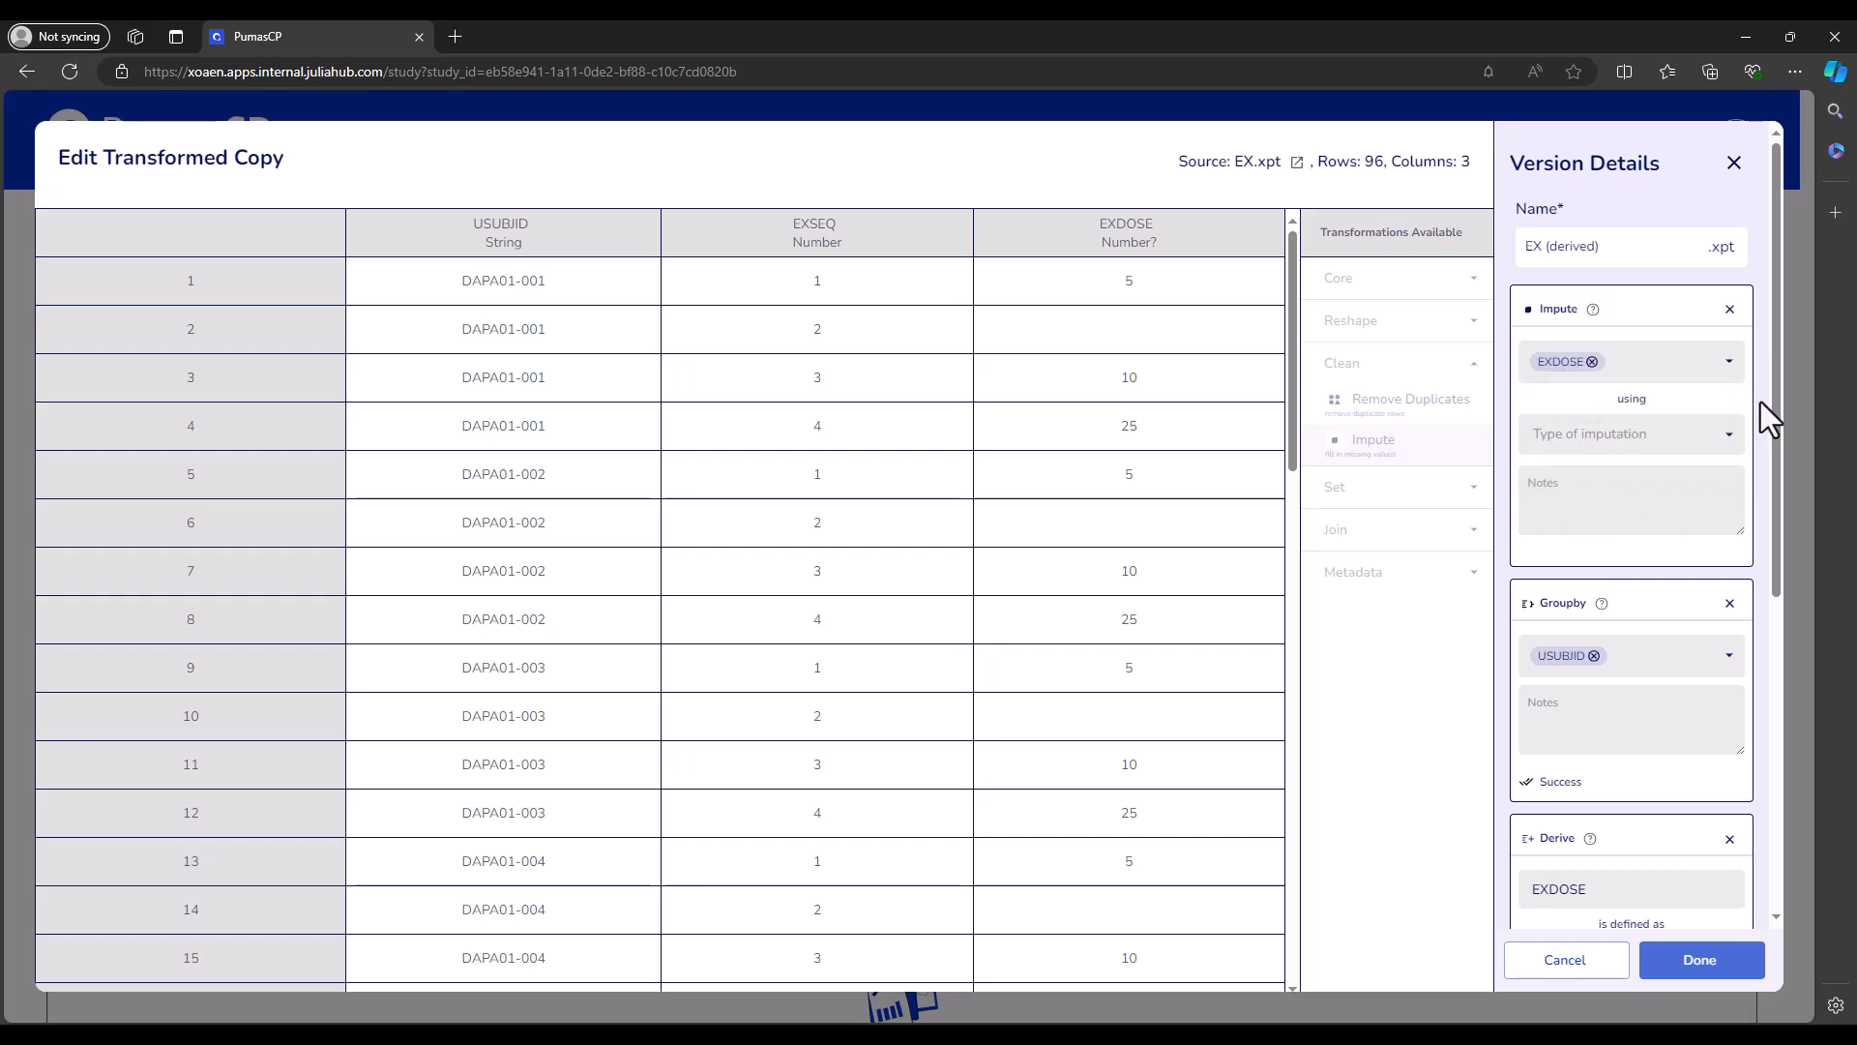
Set the imputation type to Interpolation and check the imputed EXDOSE value in row 2
left_click(1629, 455)
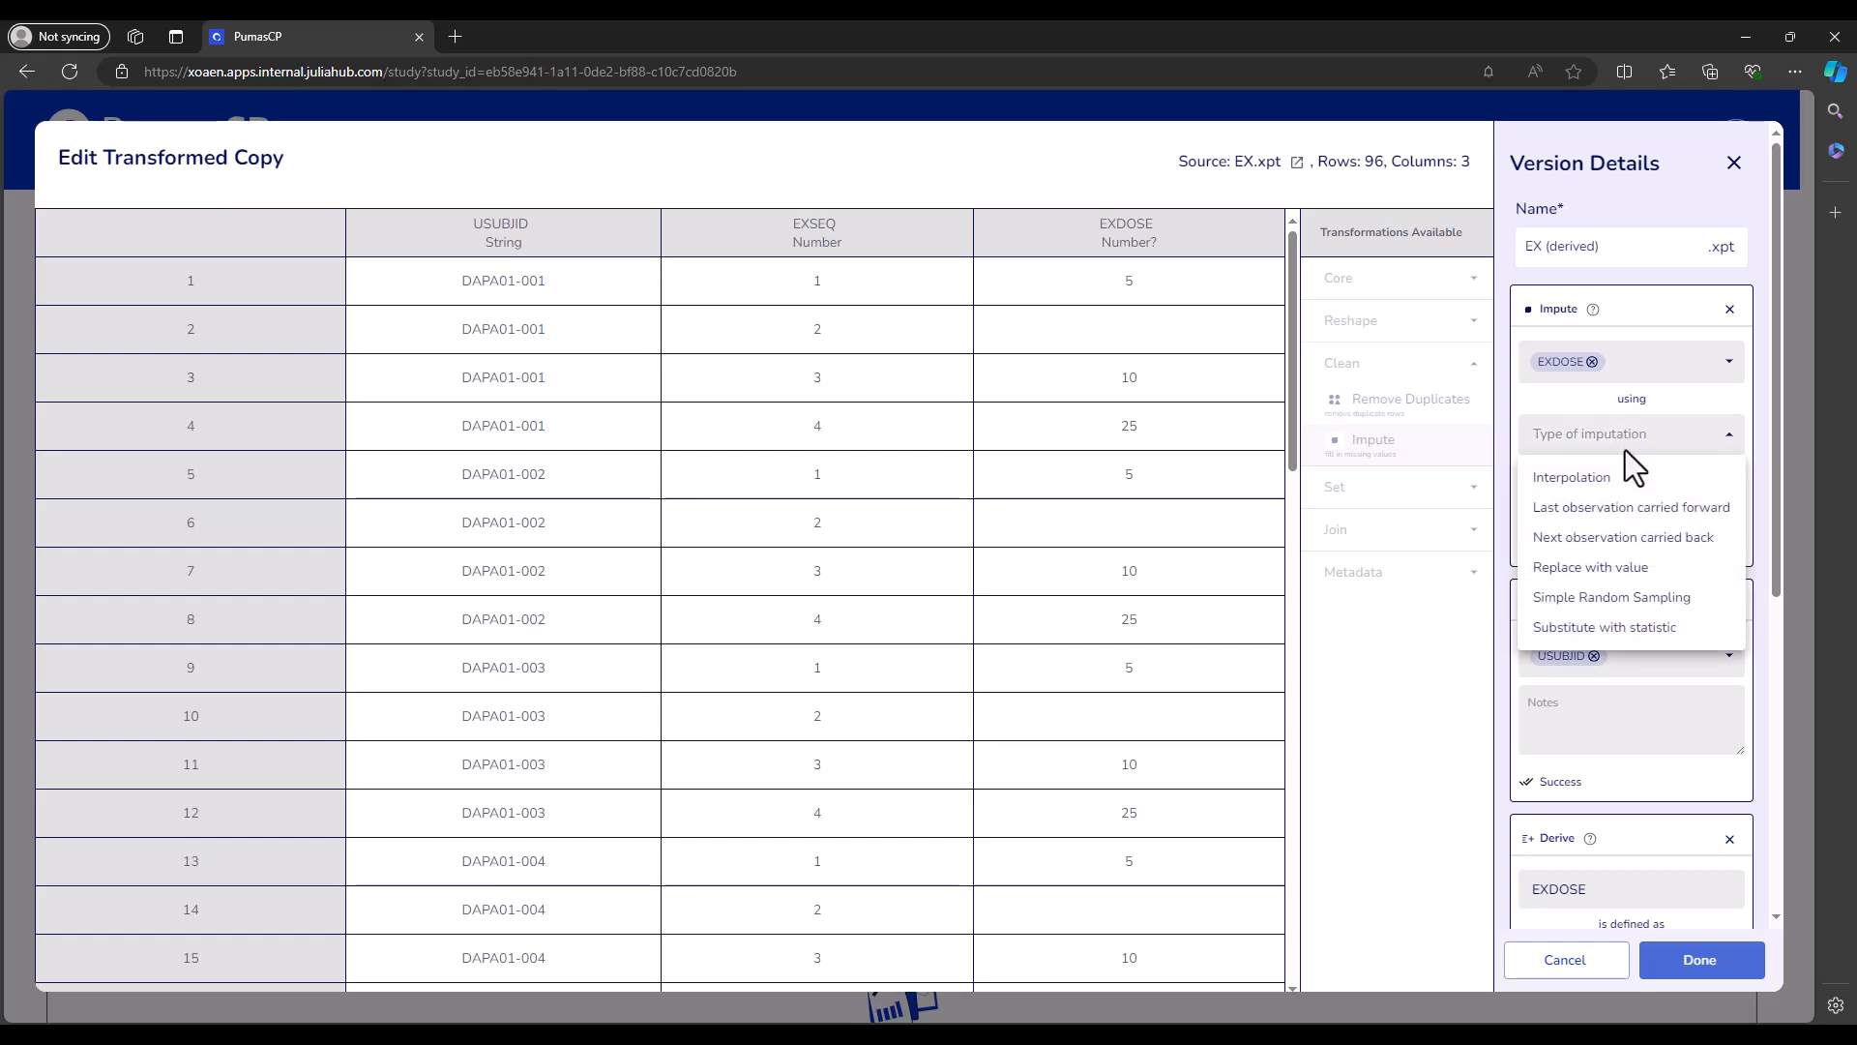
left_click(1624, 479)
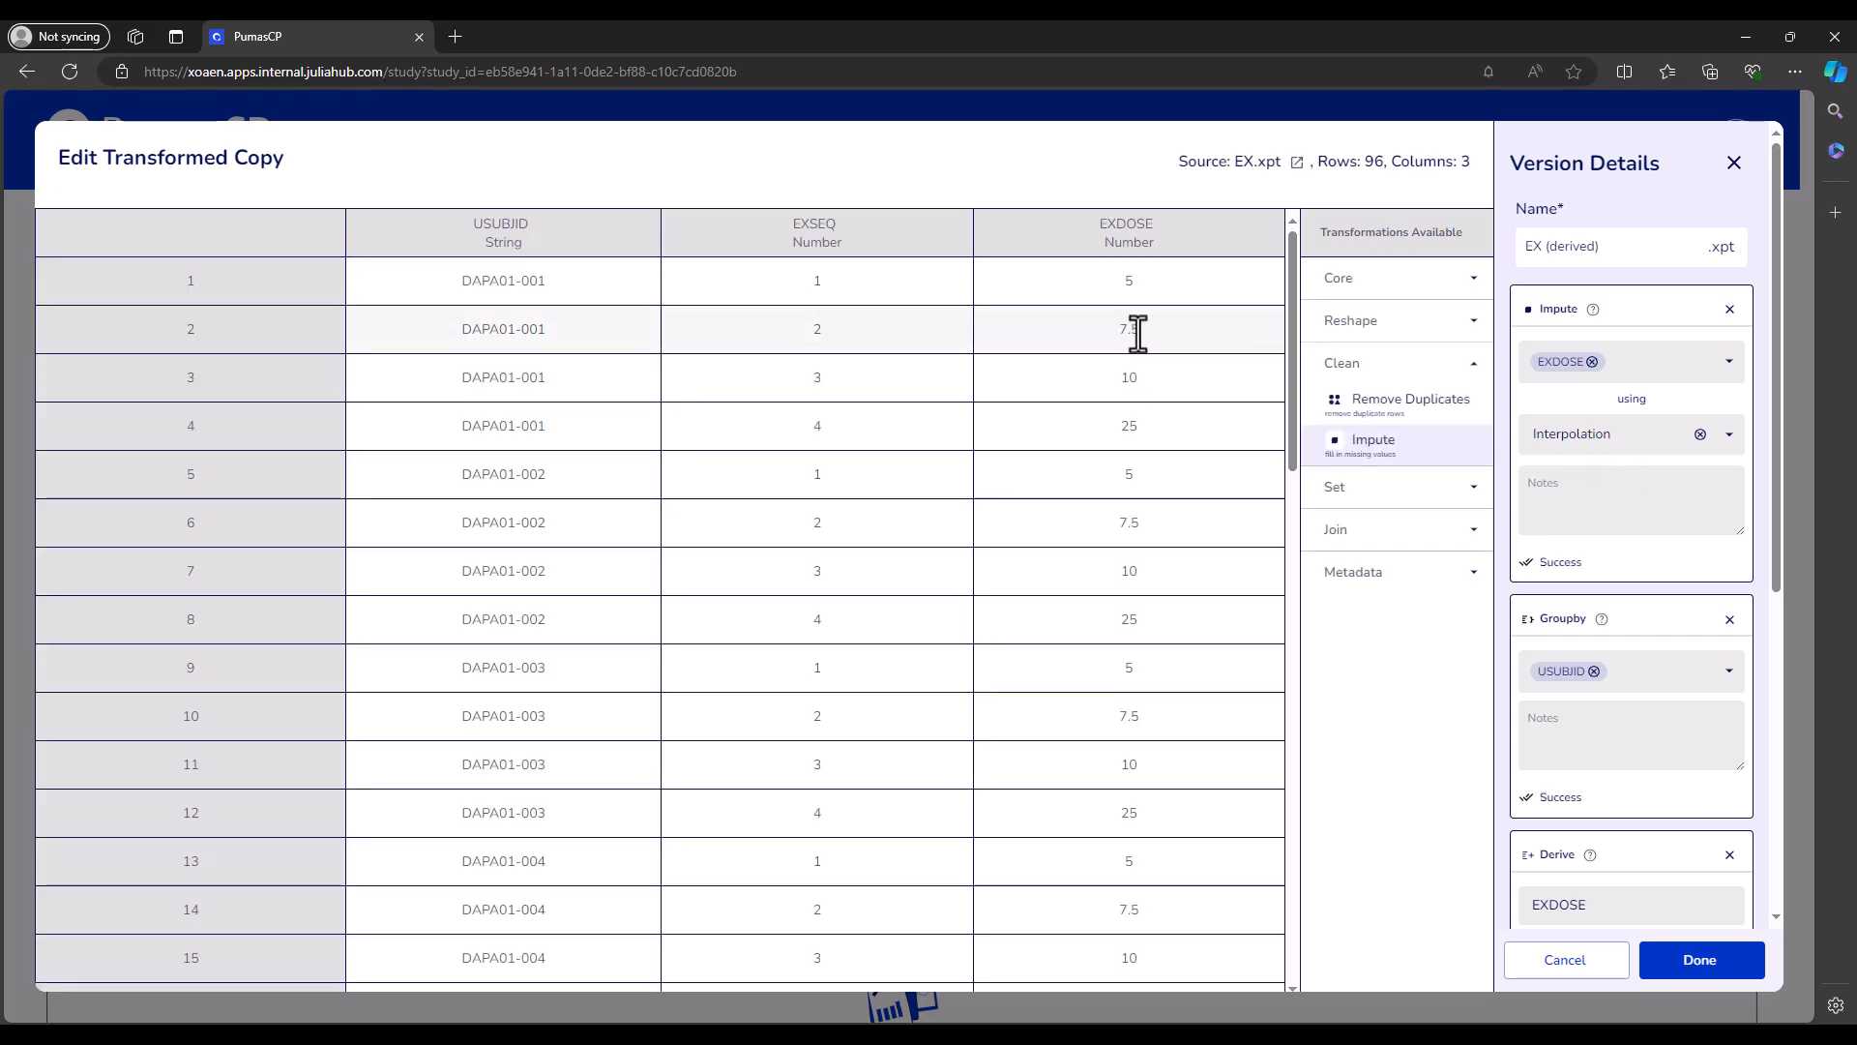
double_click(1137, 335)
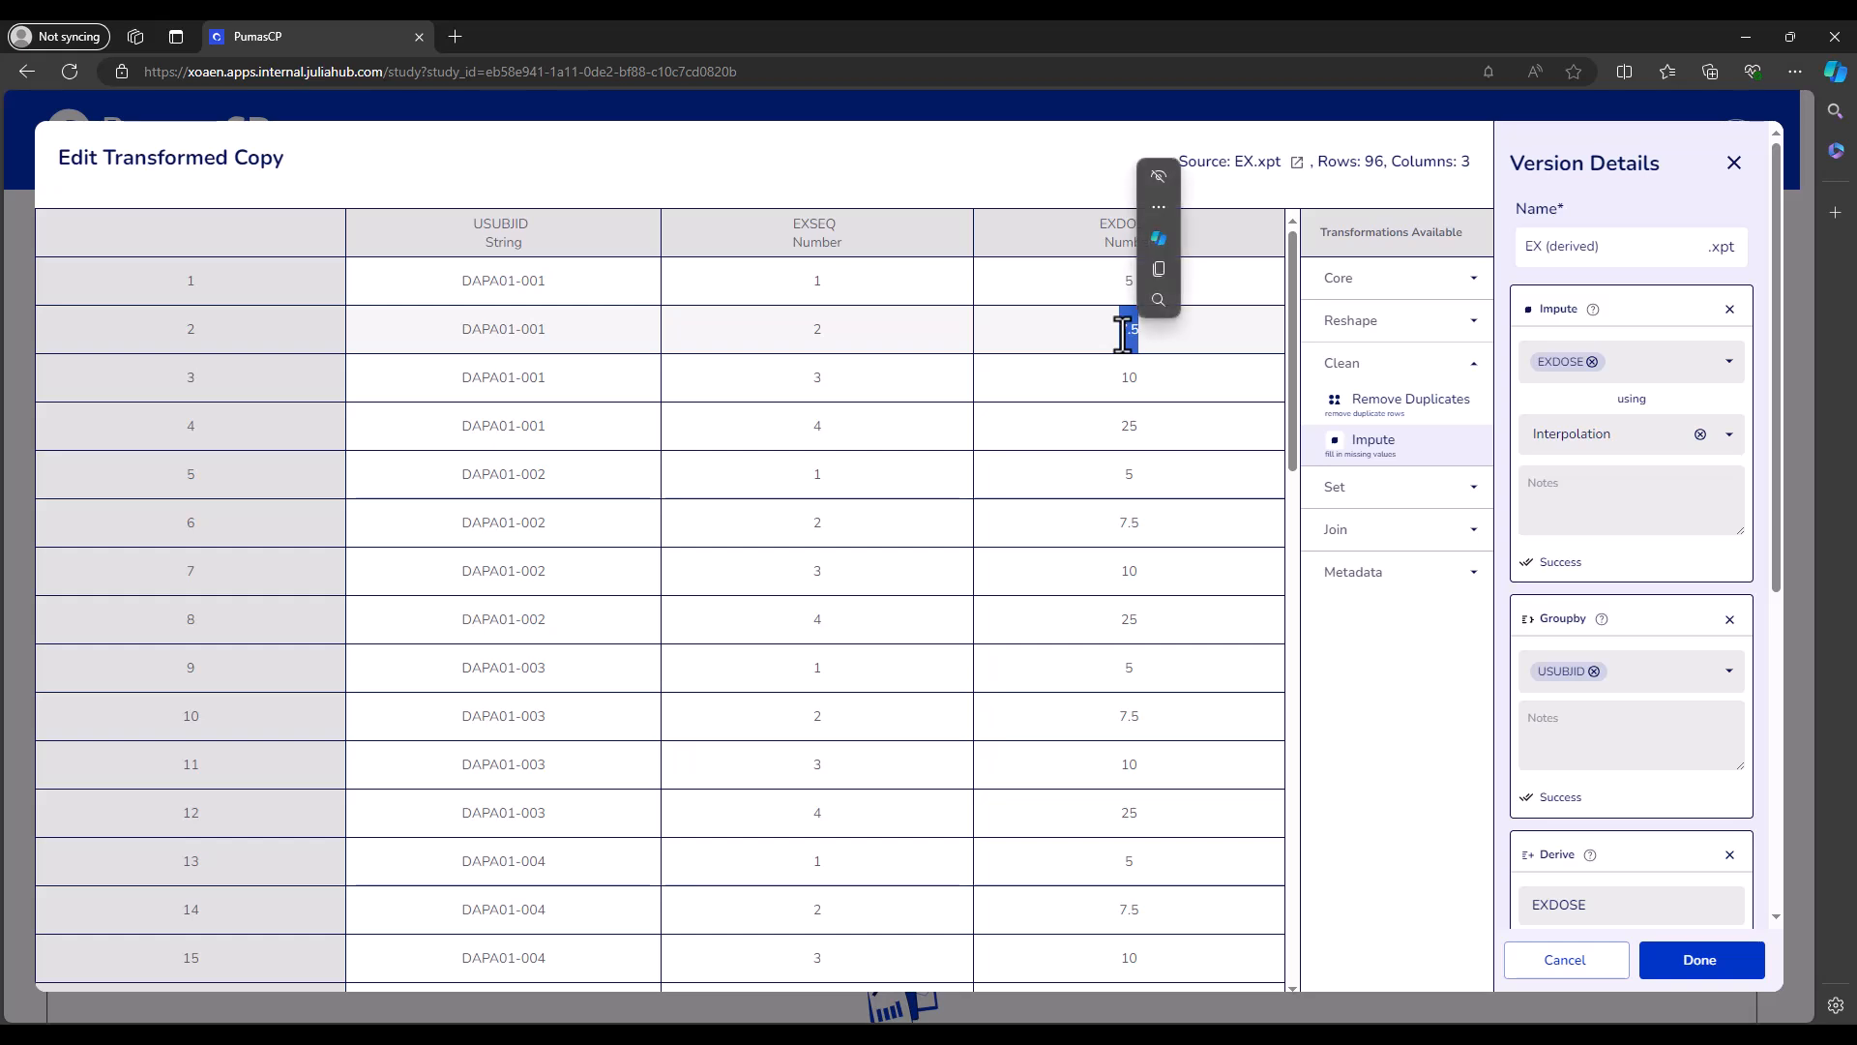
Check the EXSEQ value in row 2 and remove the Interpolation Impute transformation from the derived EX dataset
left_click(1253, 344)
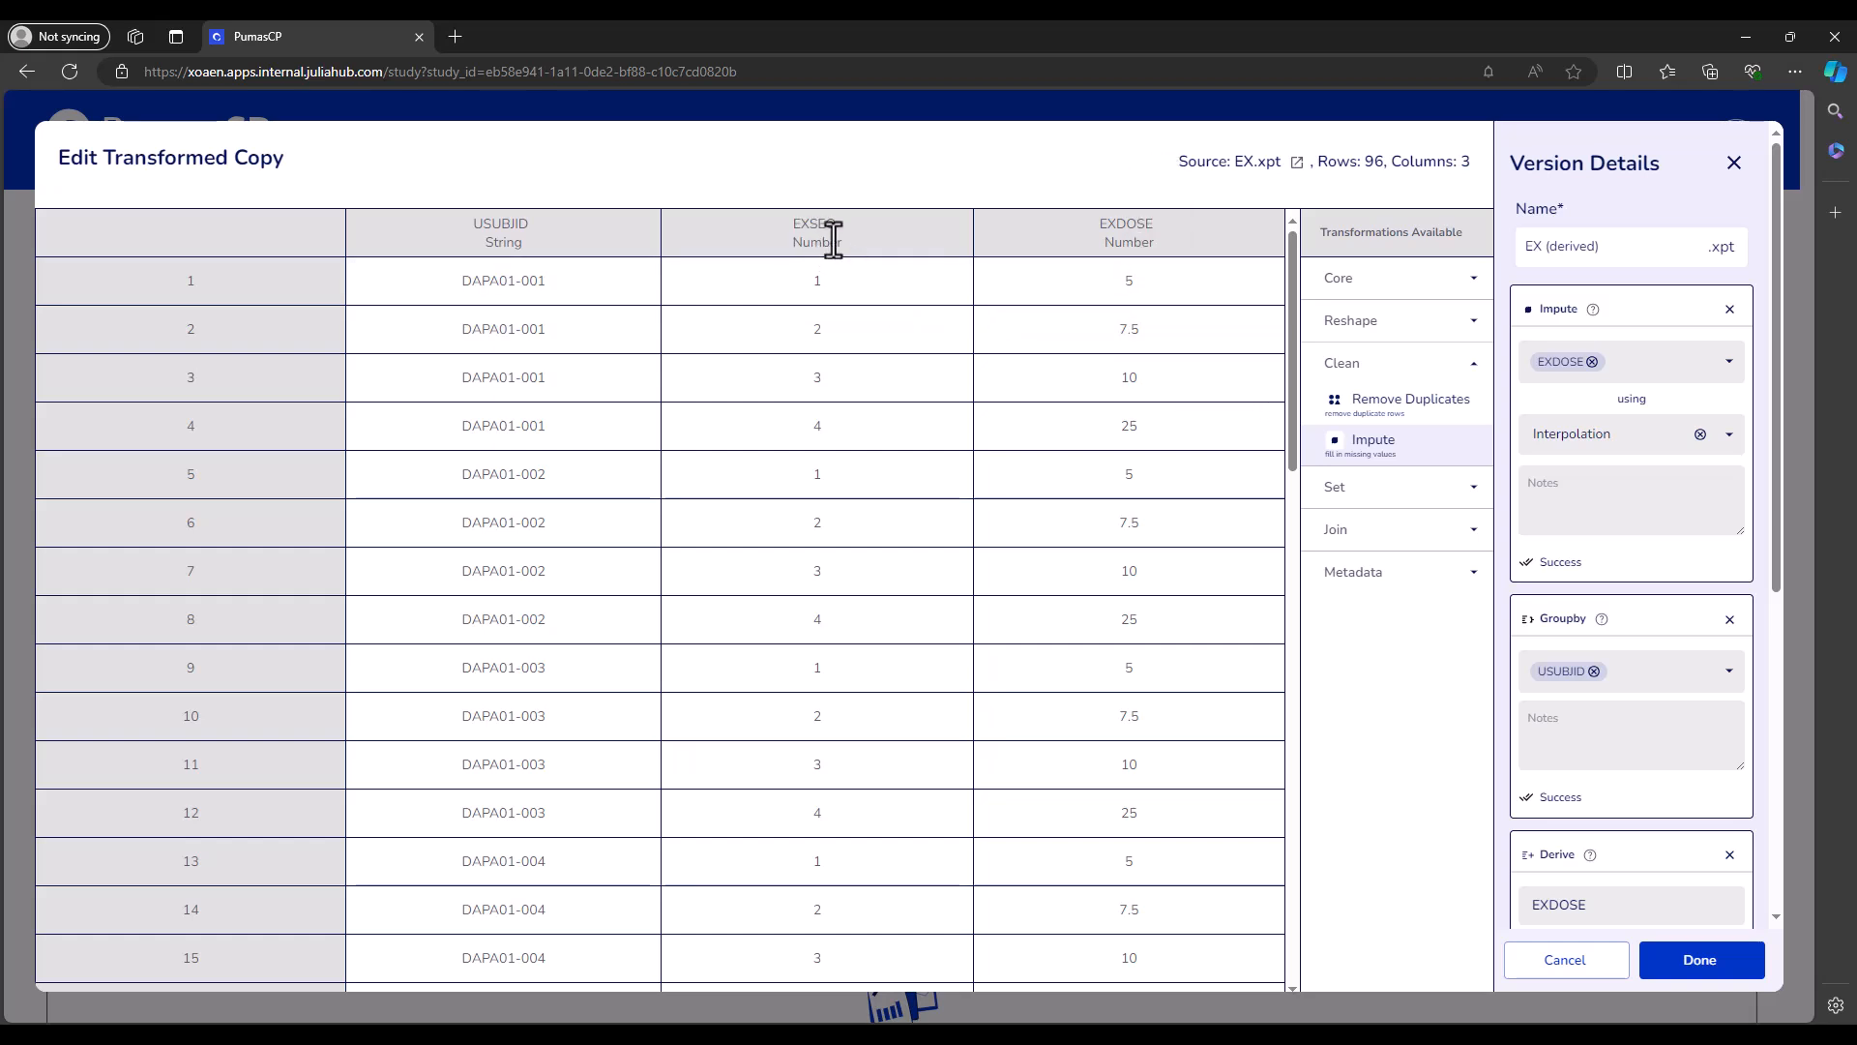
double_click(817, 330)
left_click(919, 346)
left_click(1730, 310)
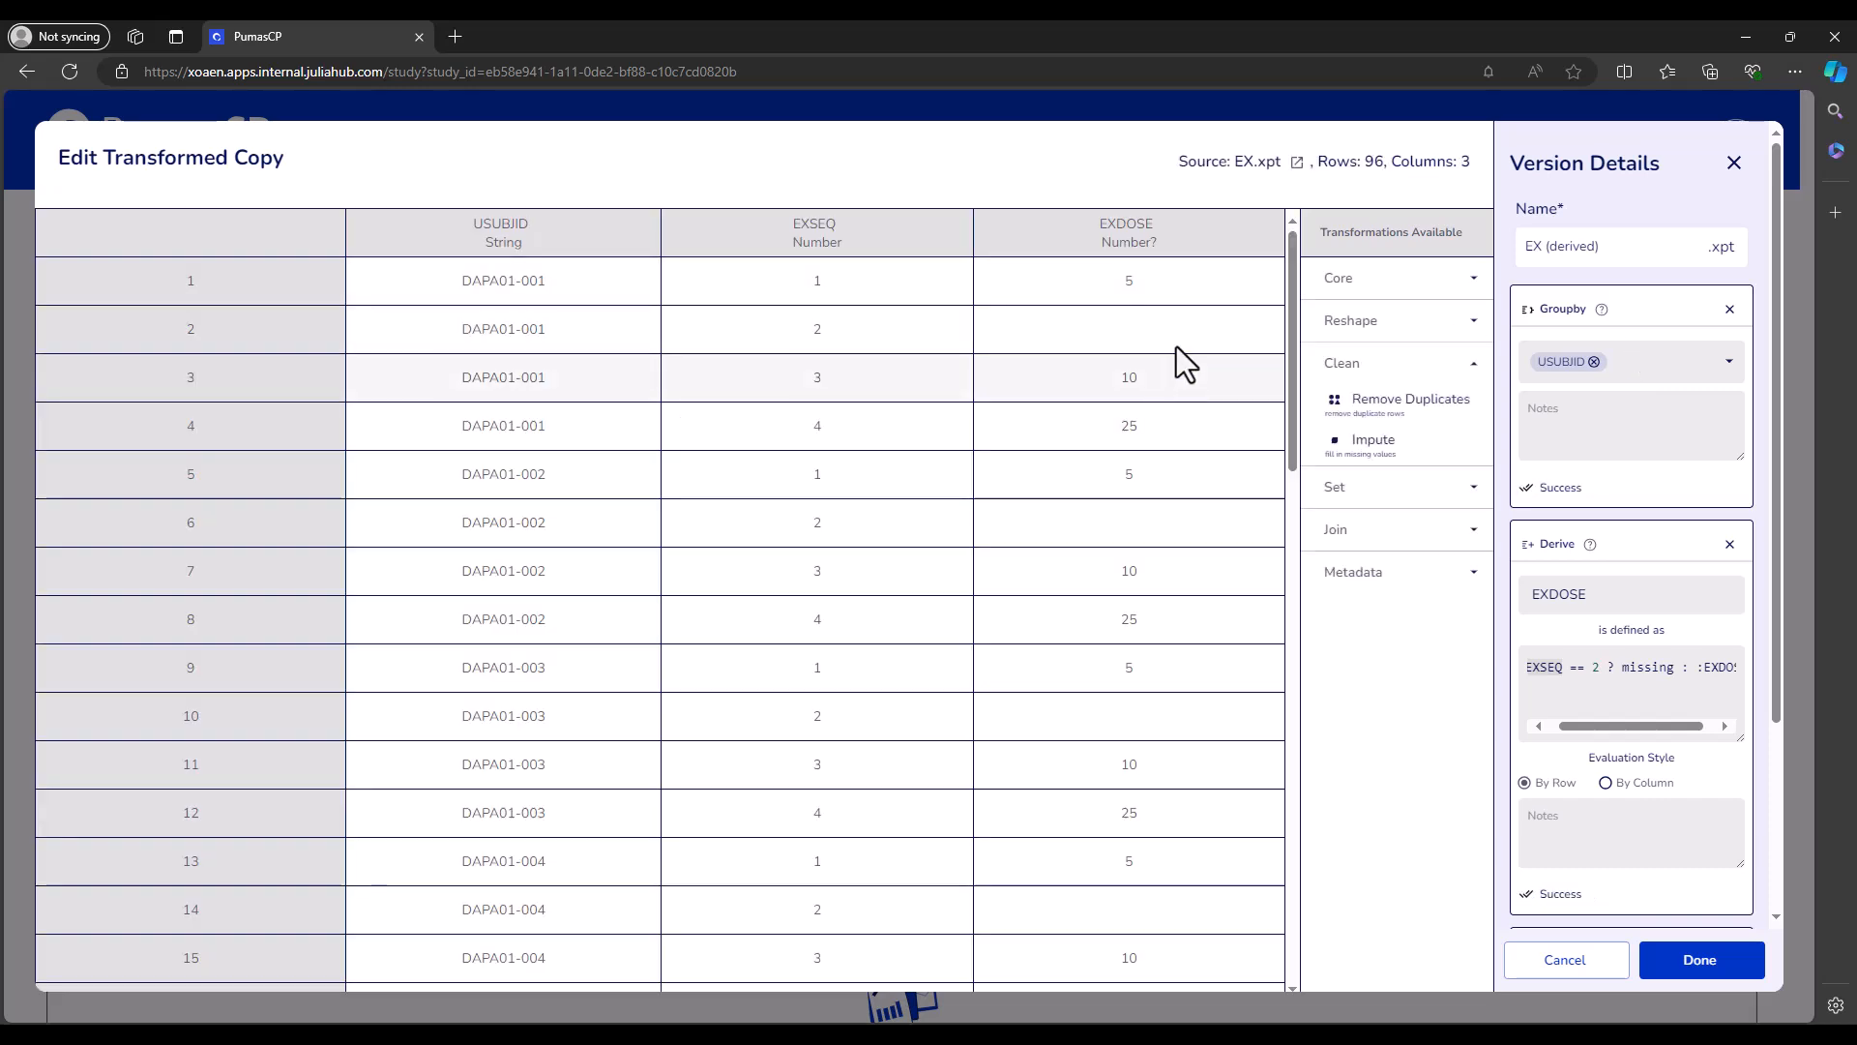
Add a new Impute transformation on EXDOSE instead of USUBJID, using Last observation carried forward
left_click(1387, 454)
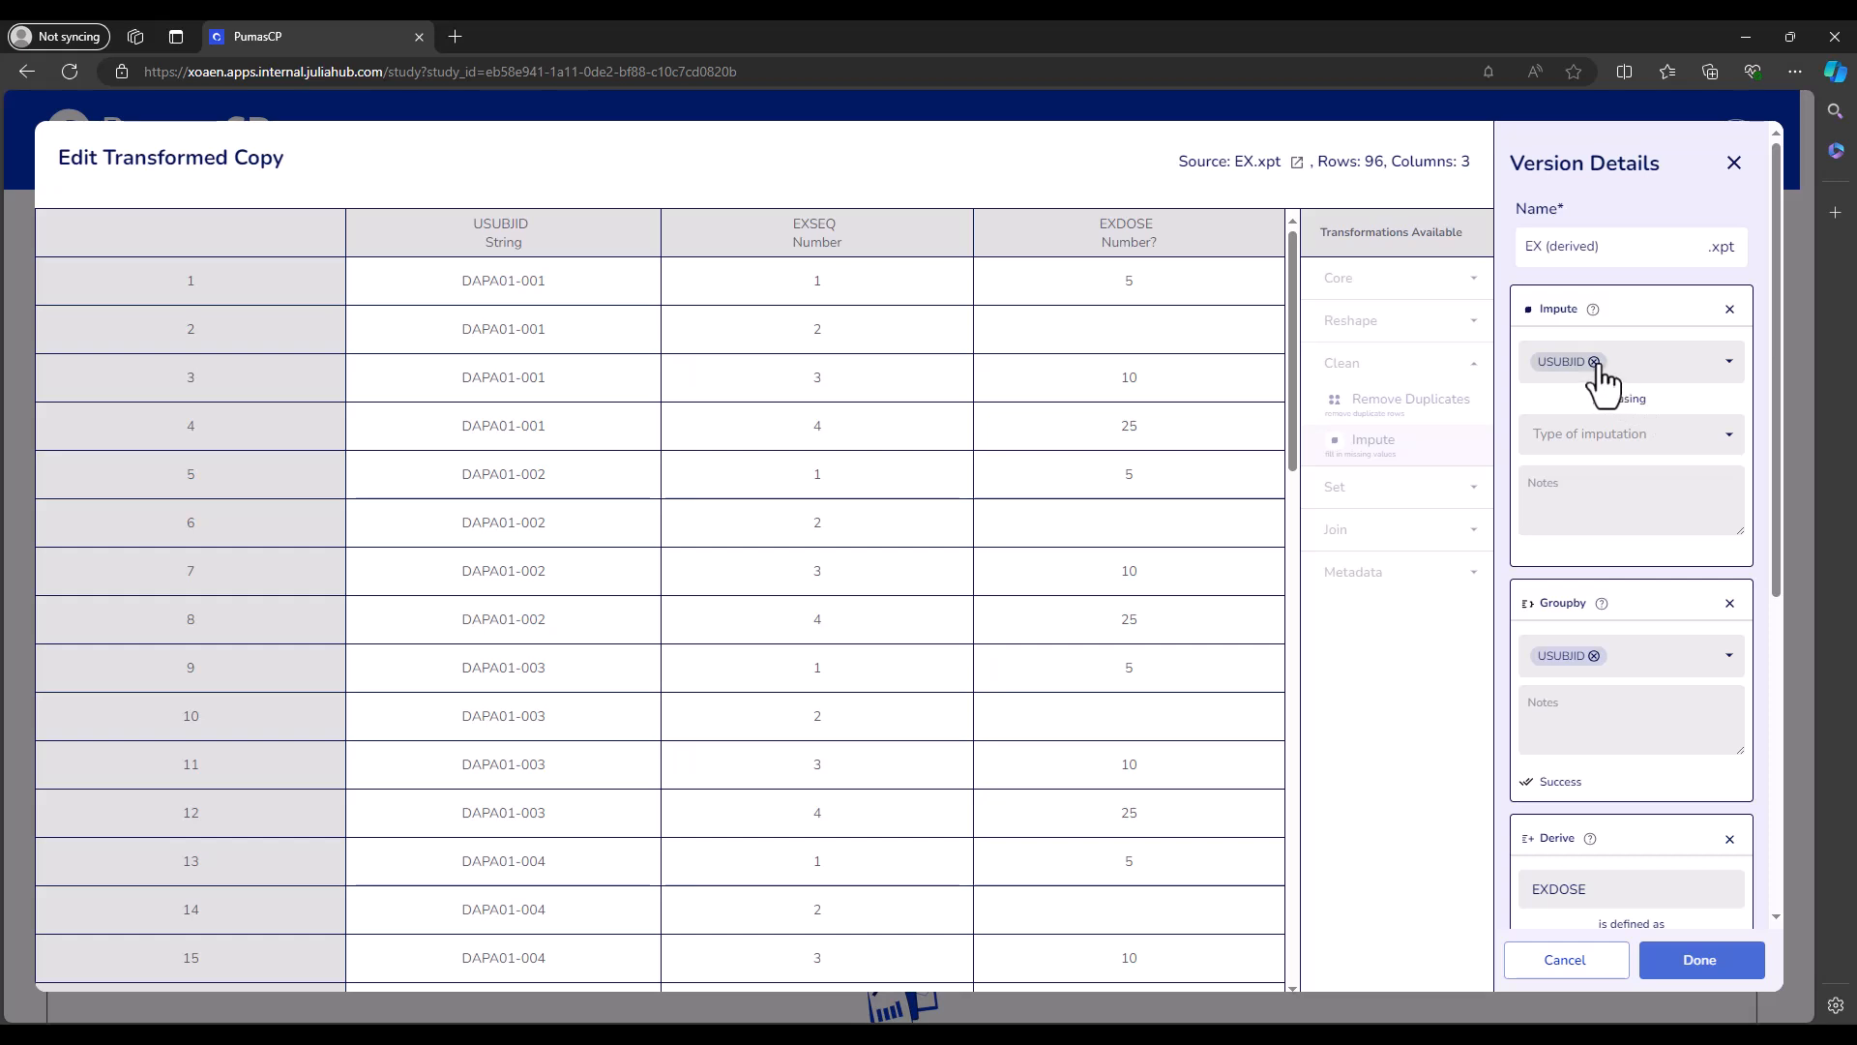
left_click(1600, 381)
left_click(1613, 474)
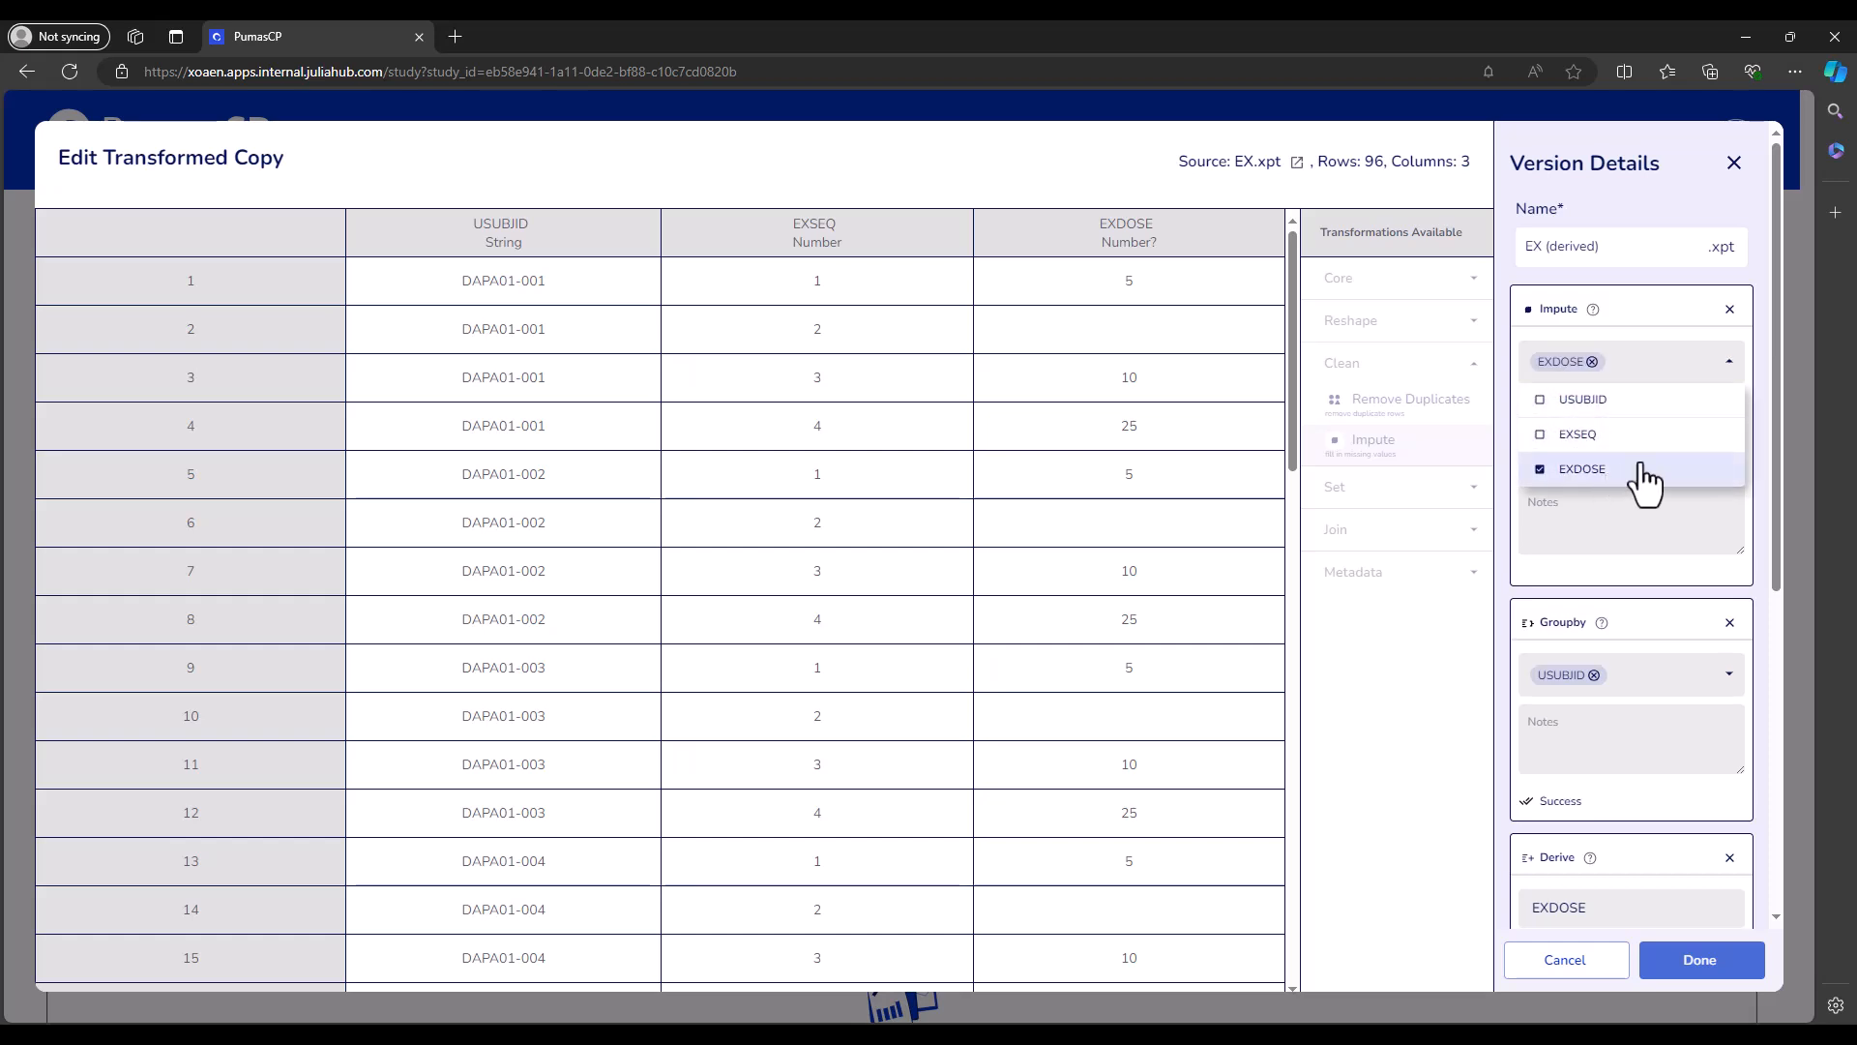
left_click(1756, 408)
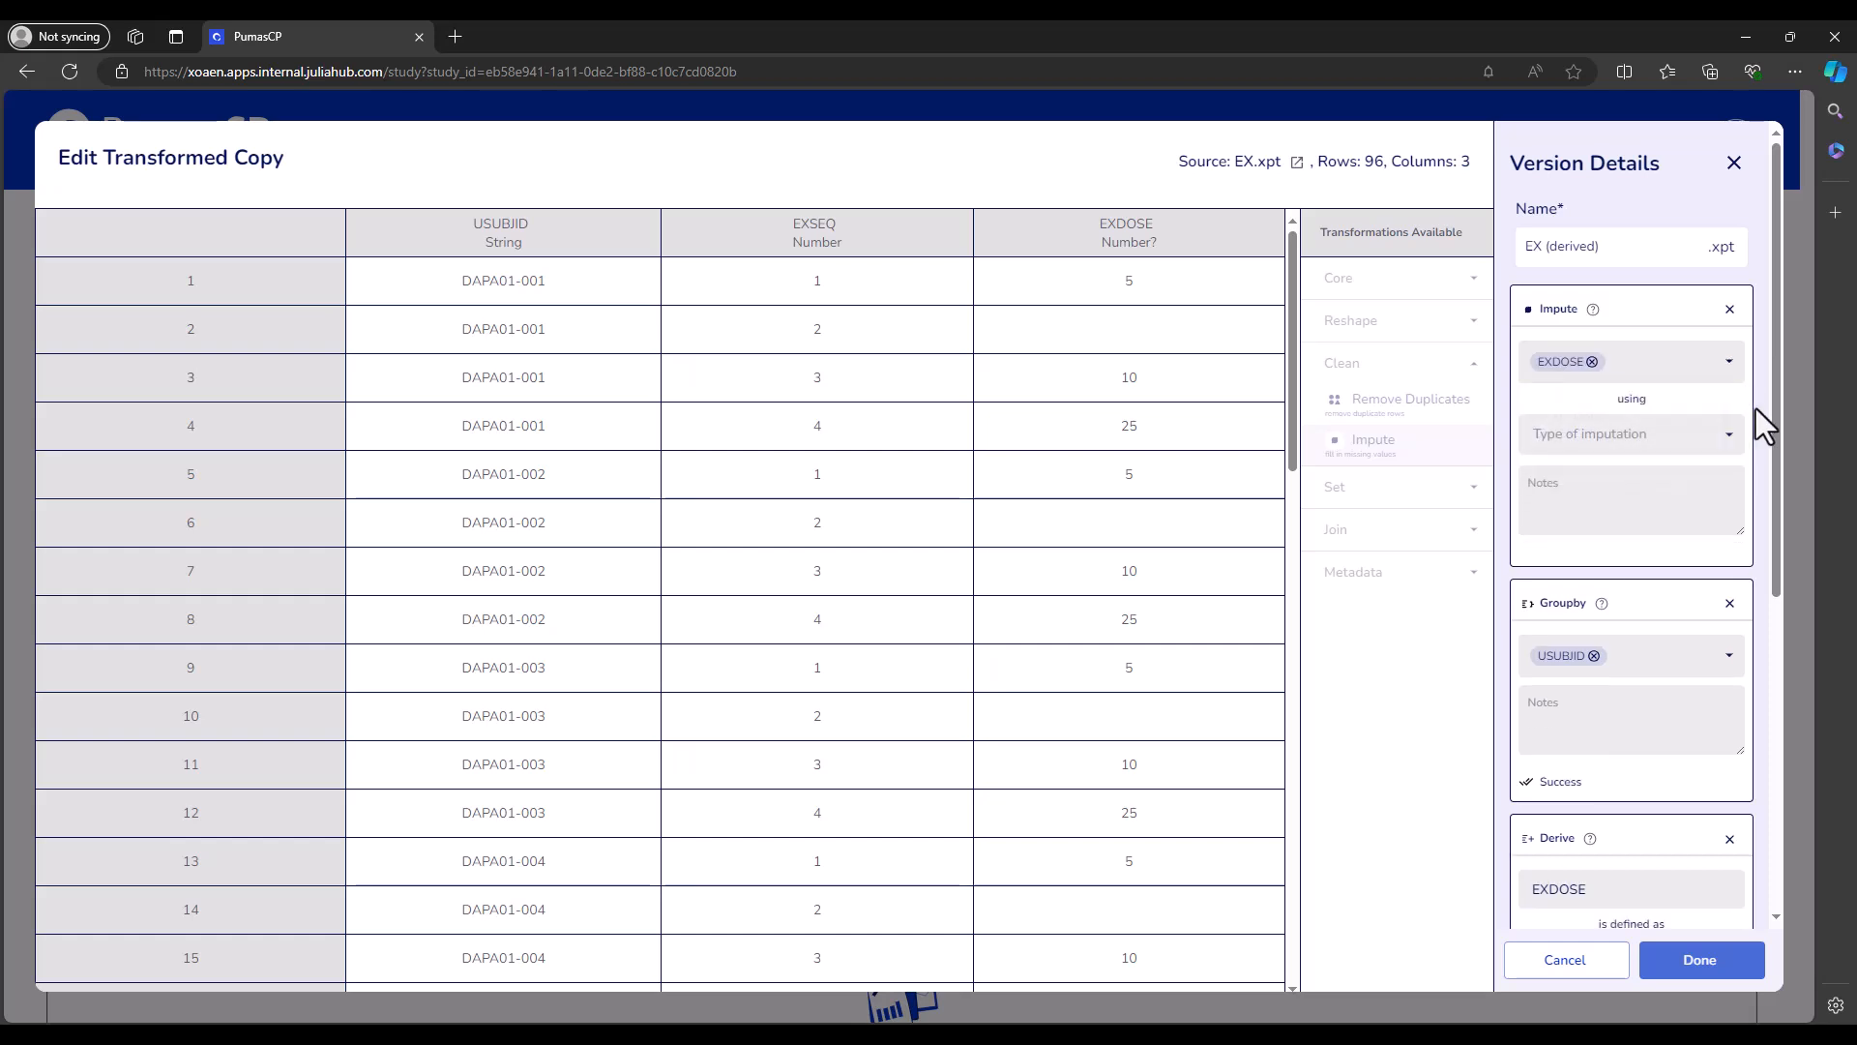
left_click(1640, 436)
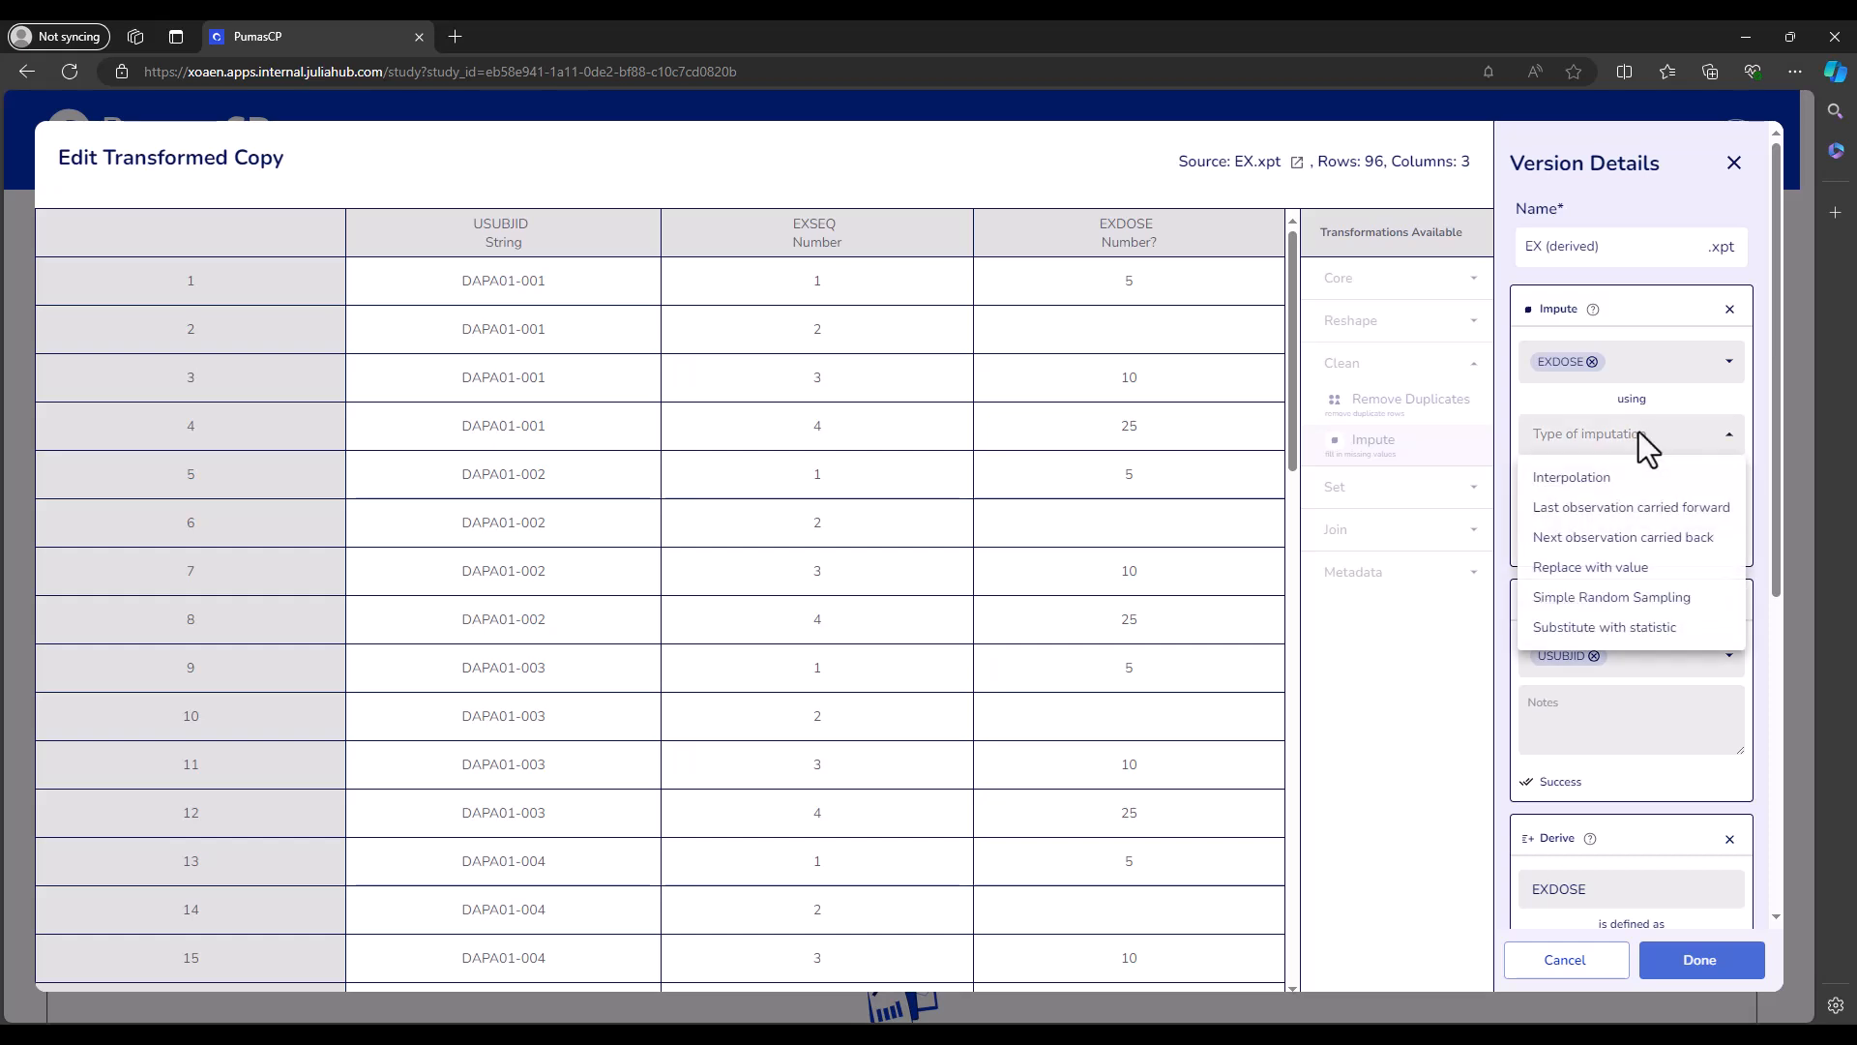
left_click(1625, 513)
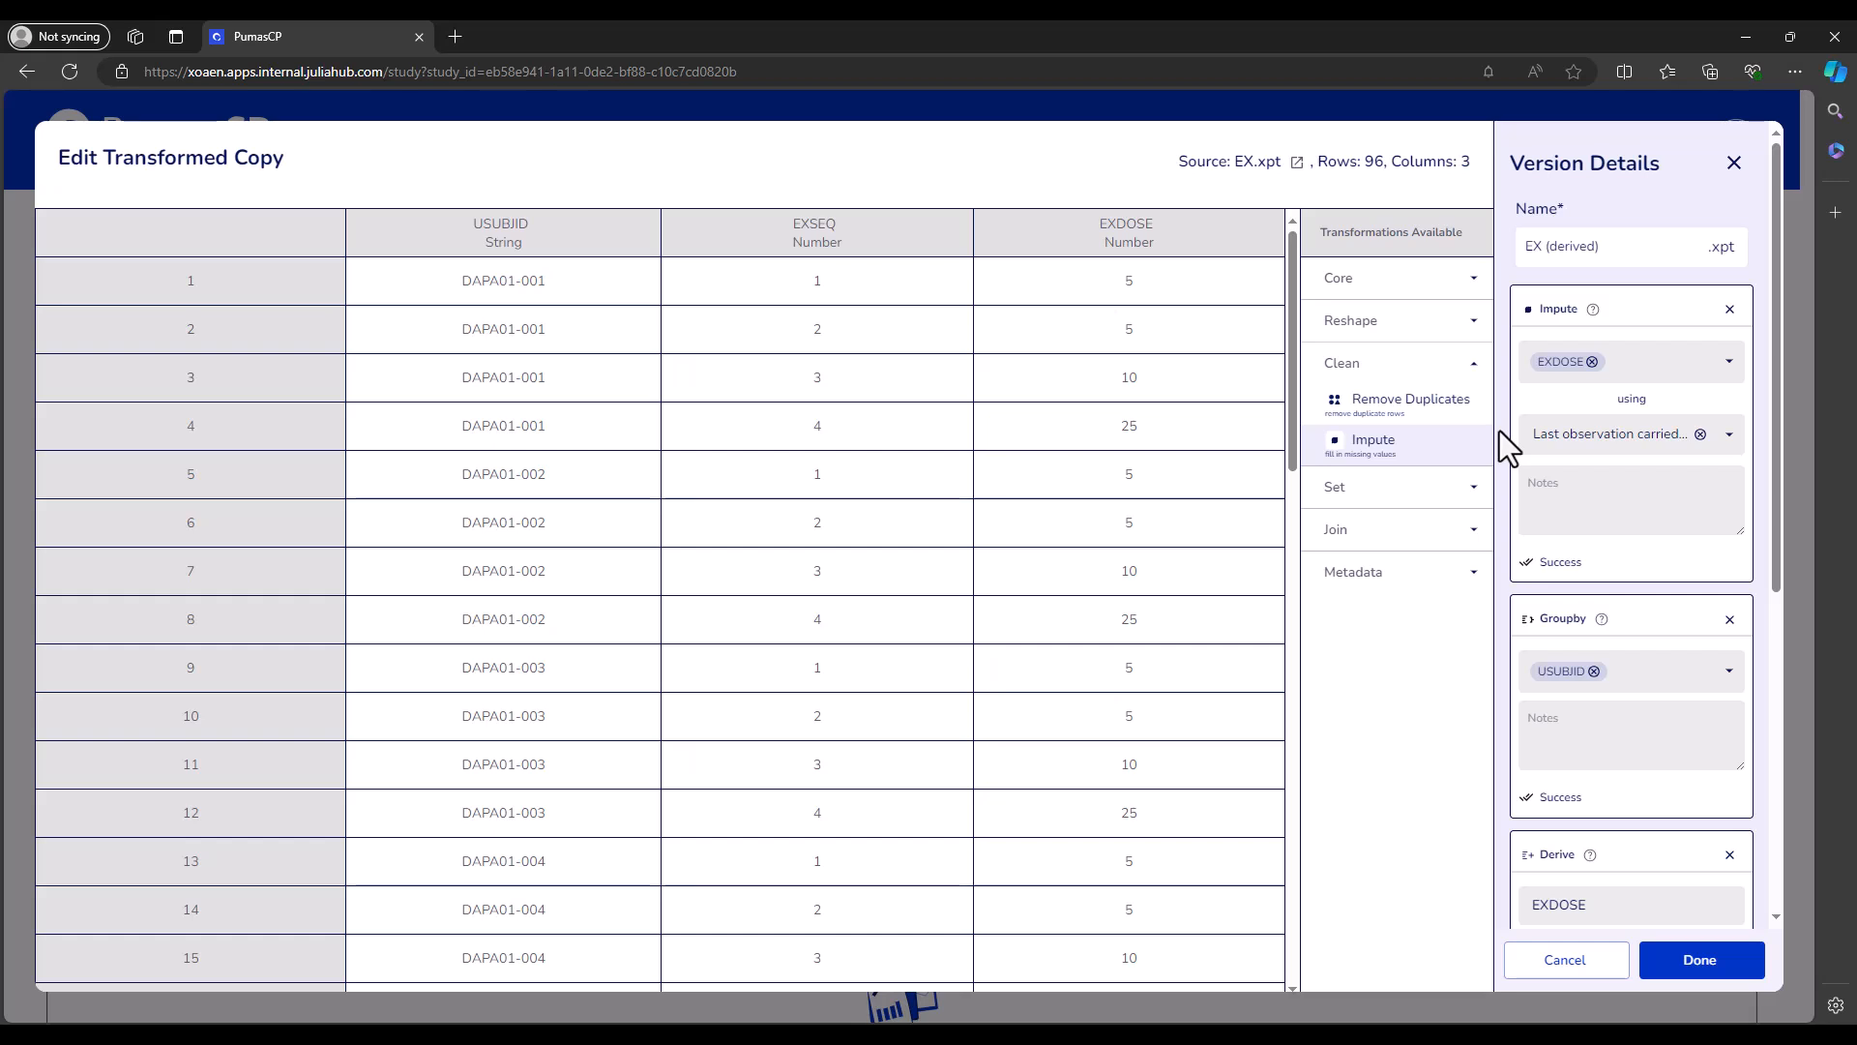
Change the EXDOSE imputation type to Next observation carried back and check the EXDOSE value in row 3
left_click(1730, 437)
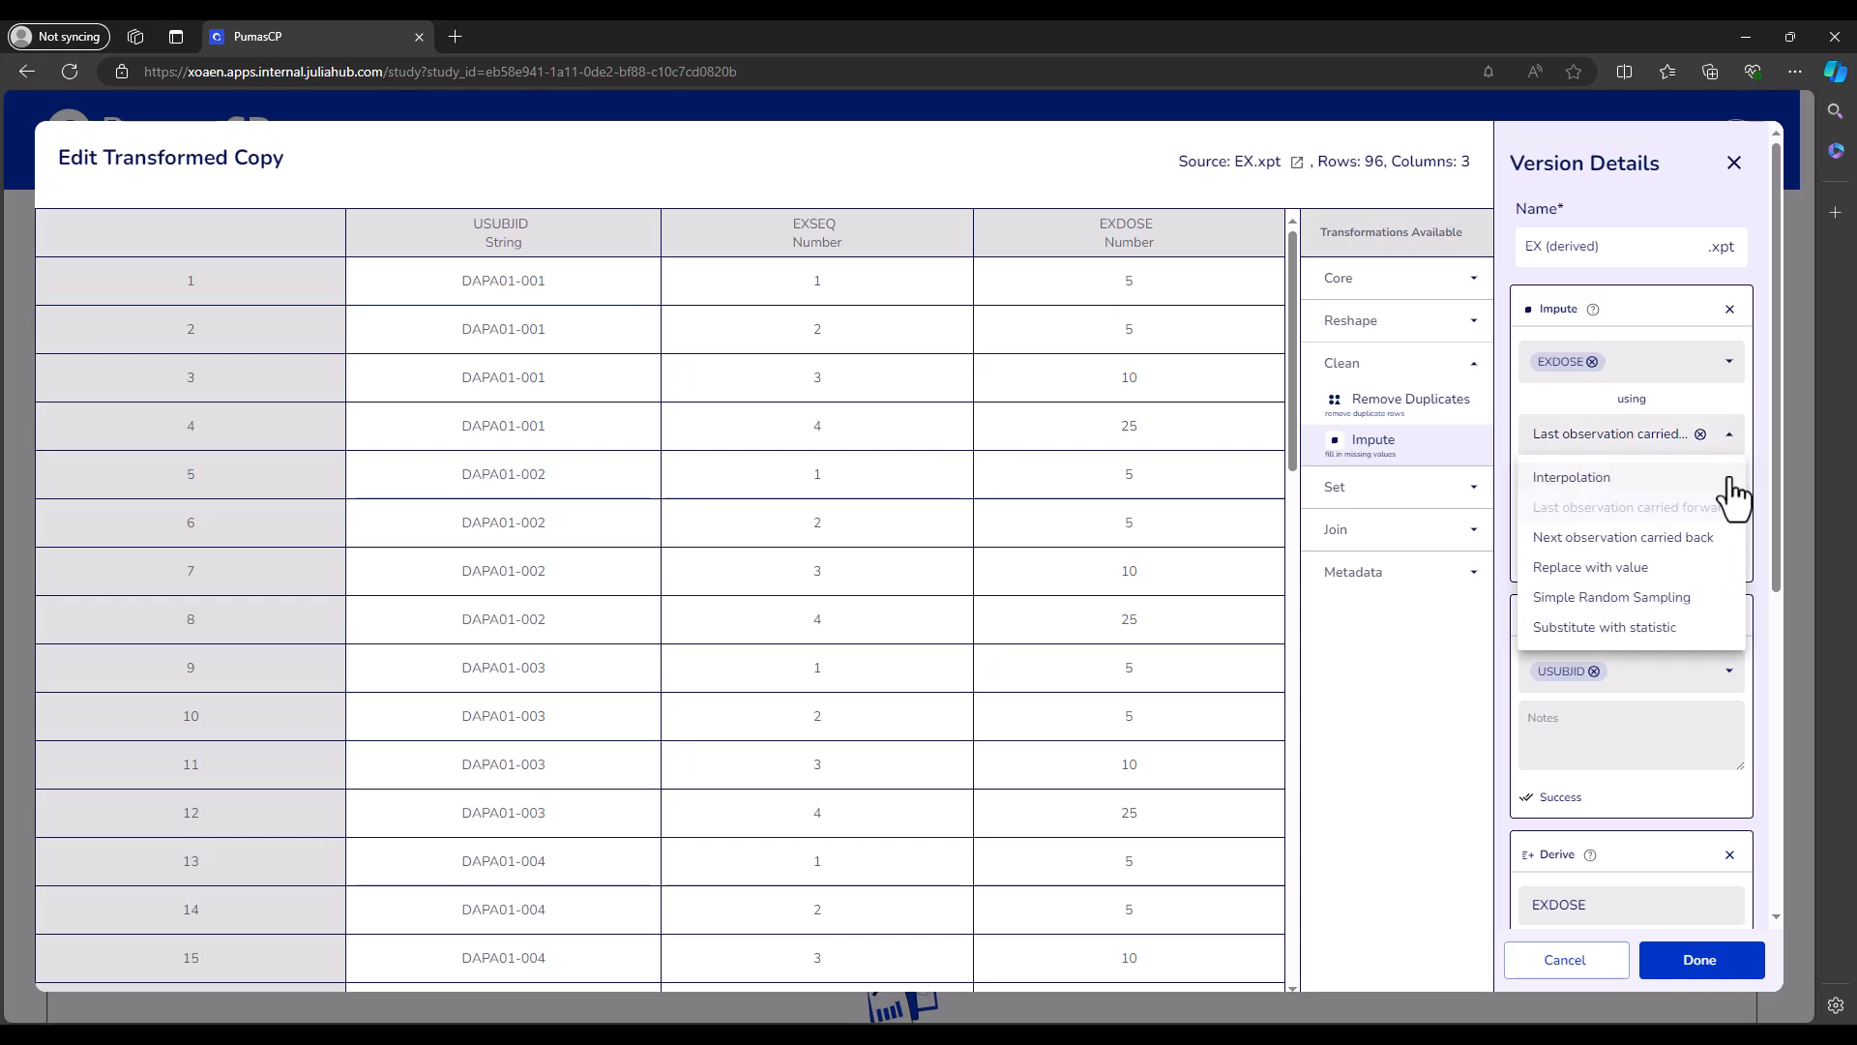
left_click(1688, 539)
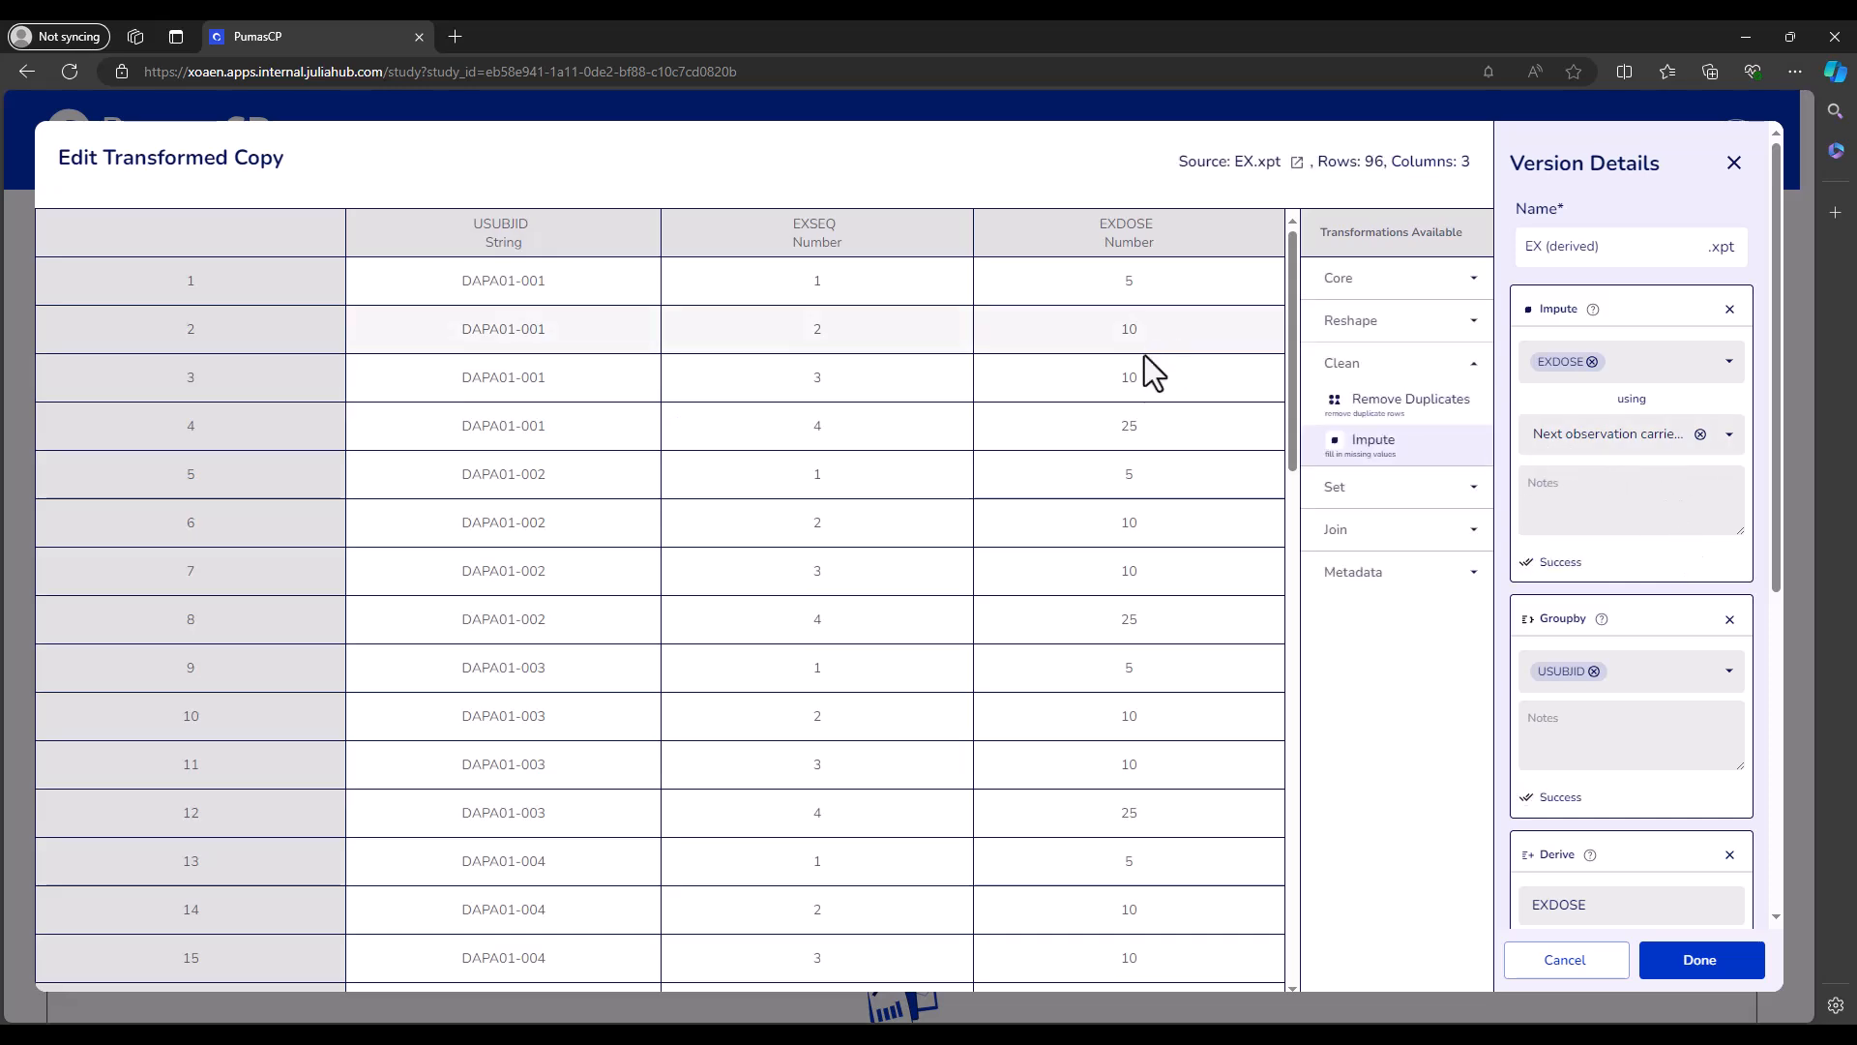
left_click_drag(1119, 379, 1140, 380)
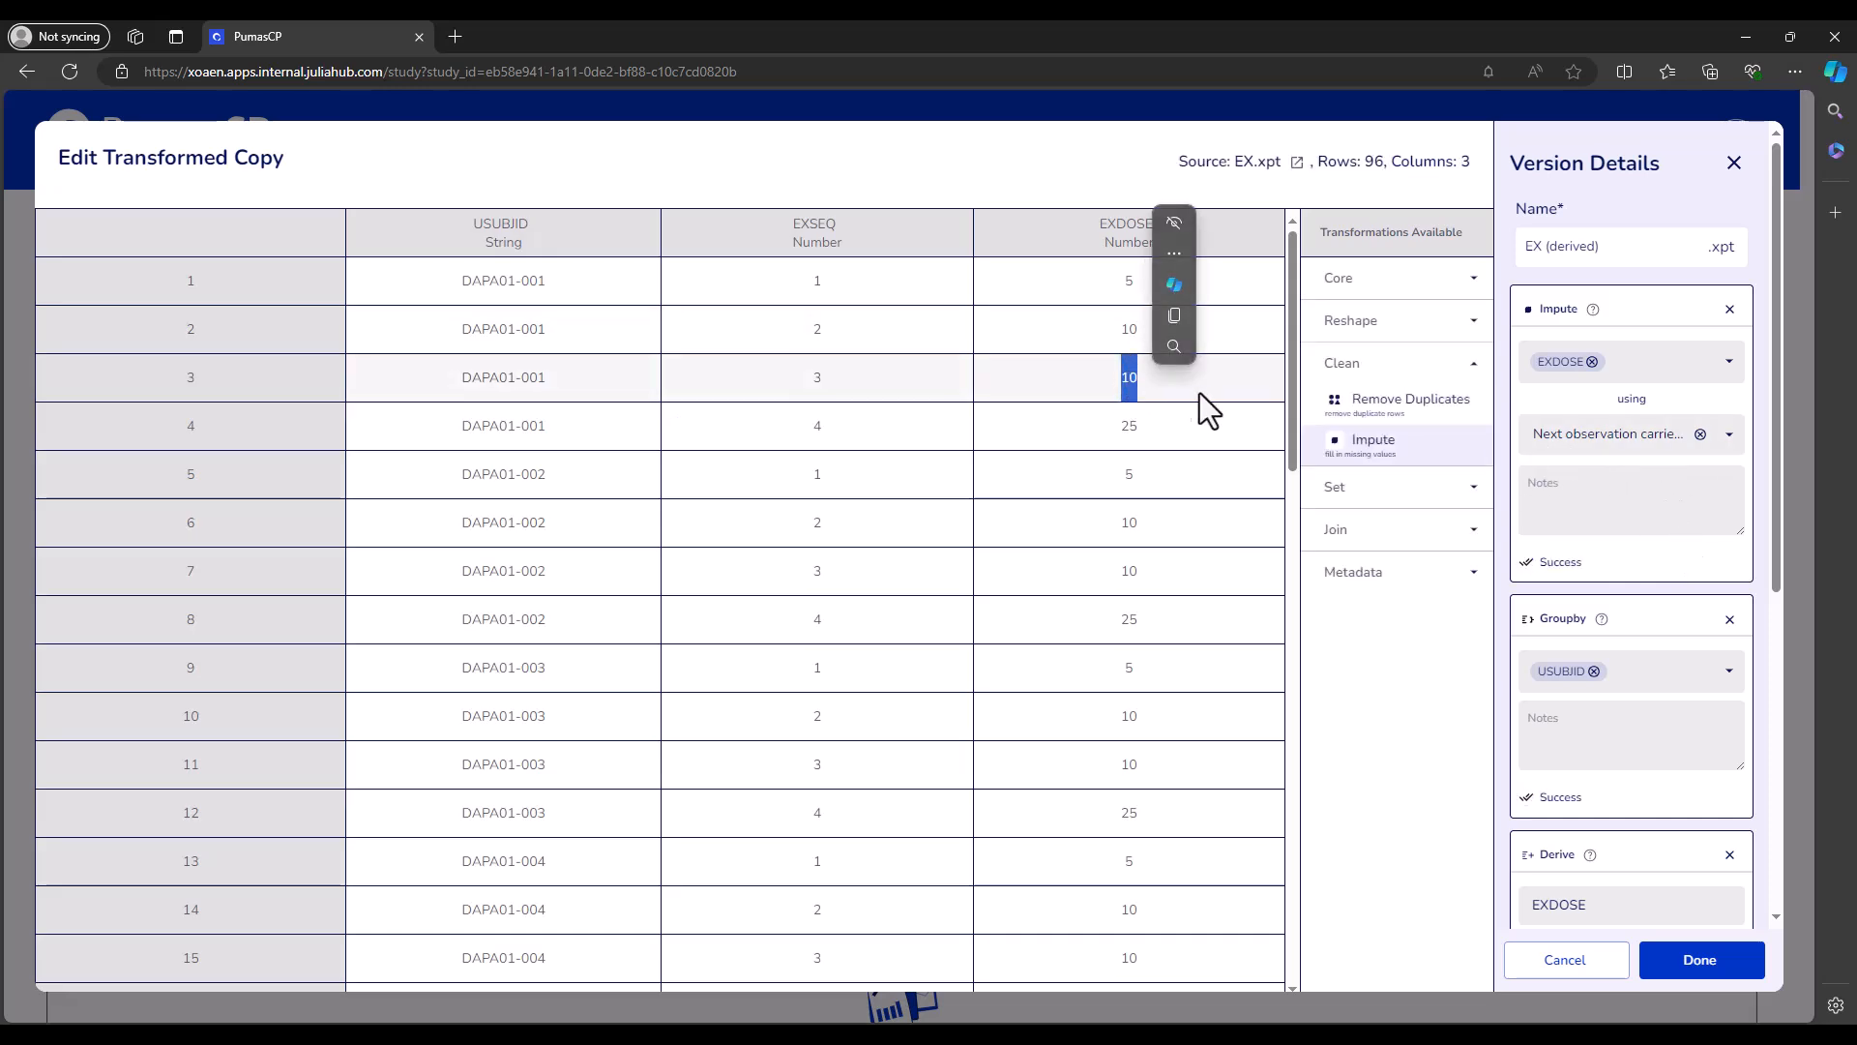
left_click(1147, 387)
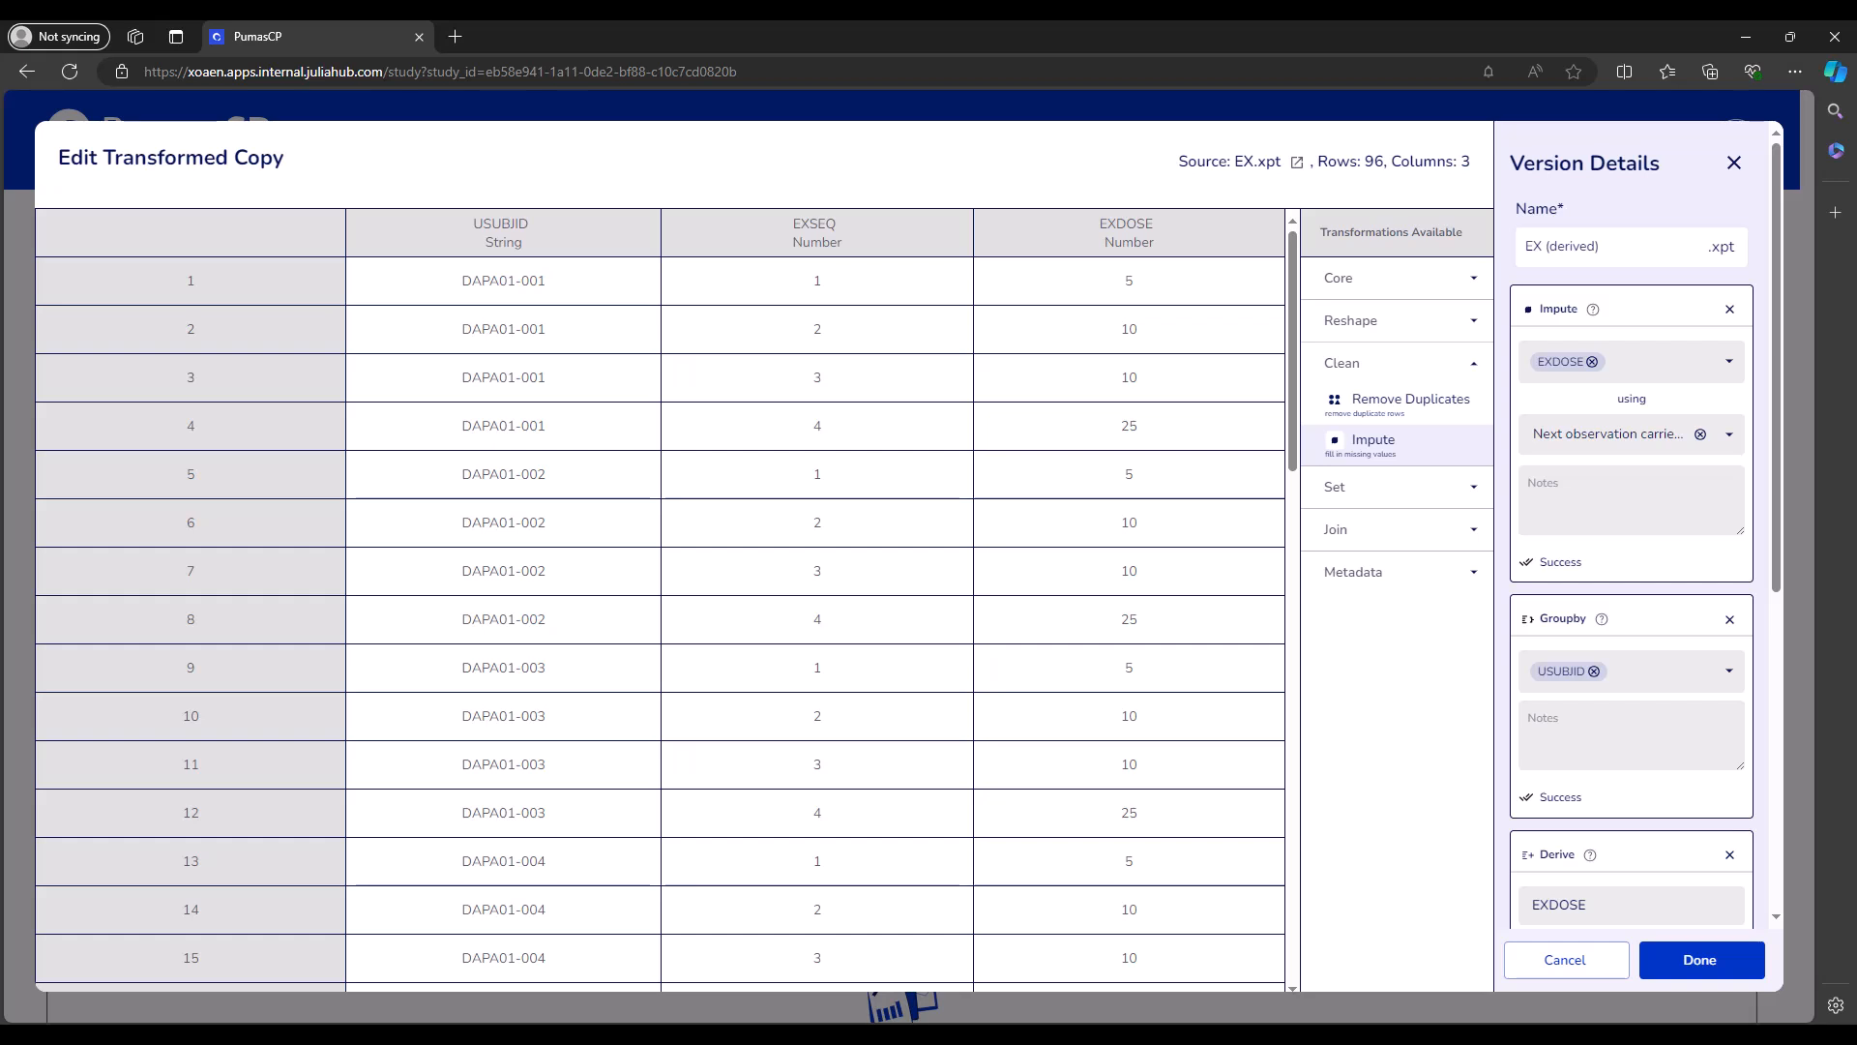
Change the imputation type to Simple Random Sampling and compare the imputed EXDOSE values in rows 2 and 6
left_click(1628, 440)
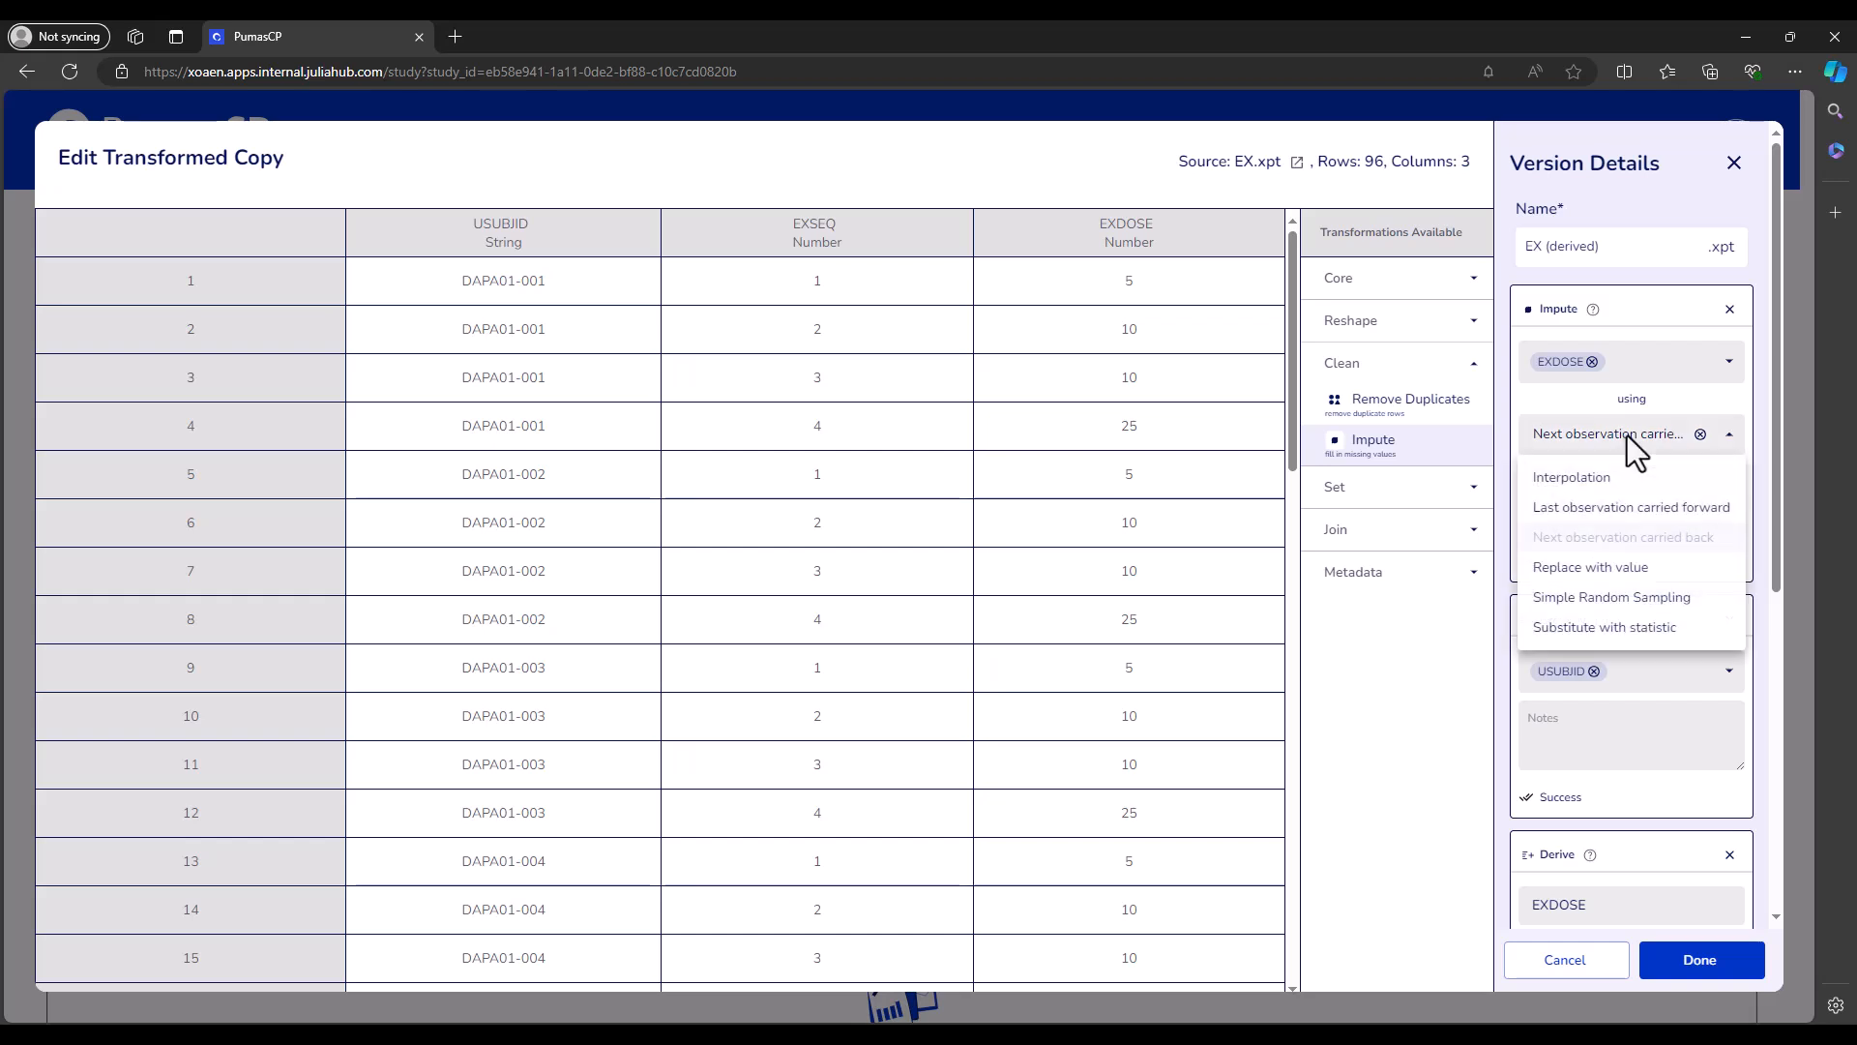
left_click(1605, 600)
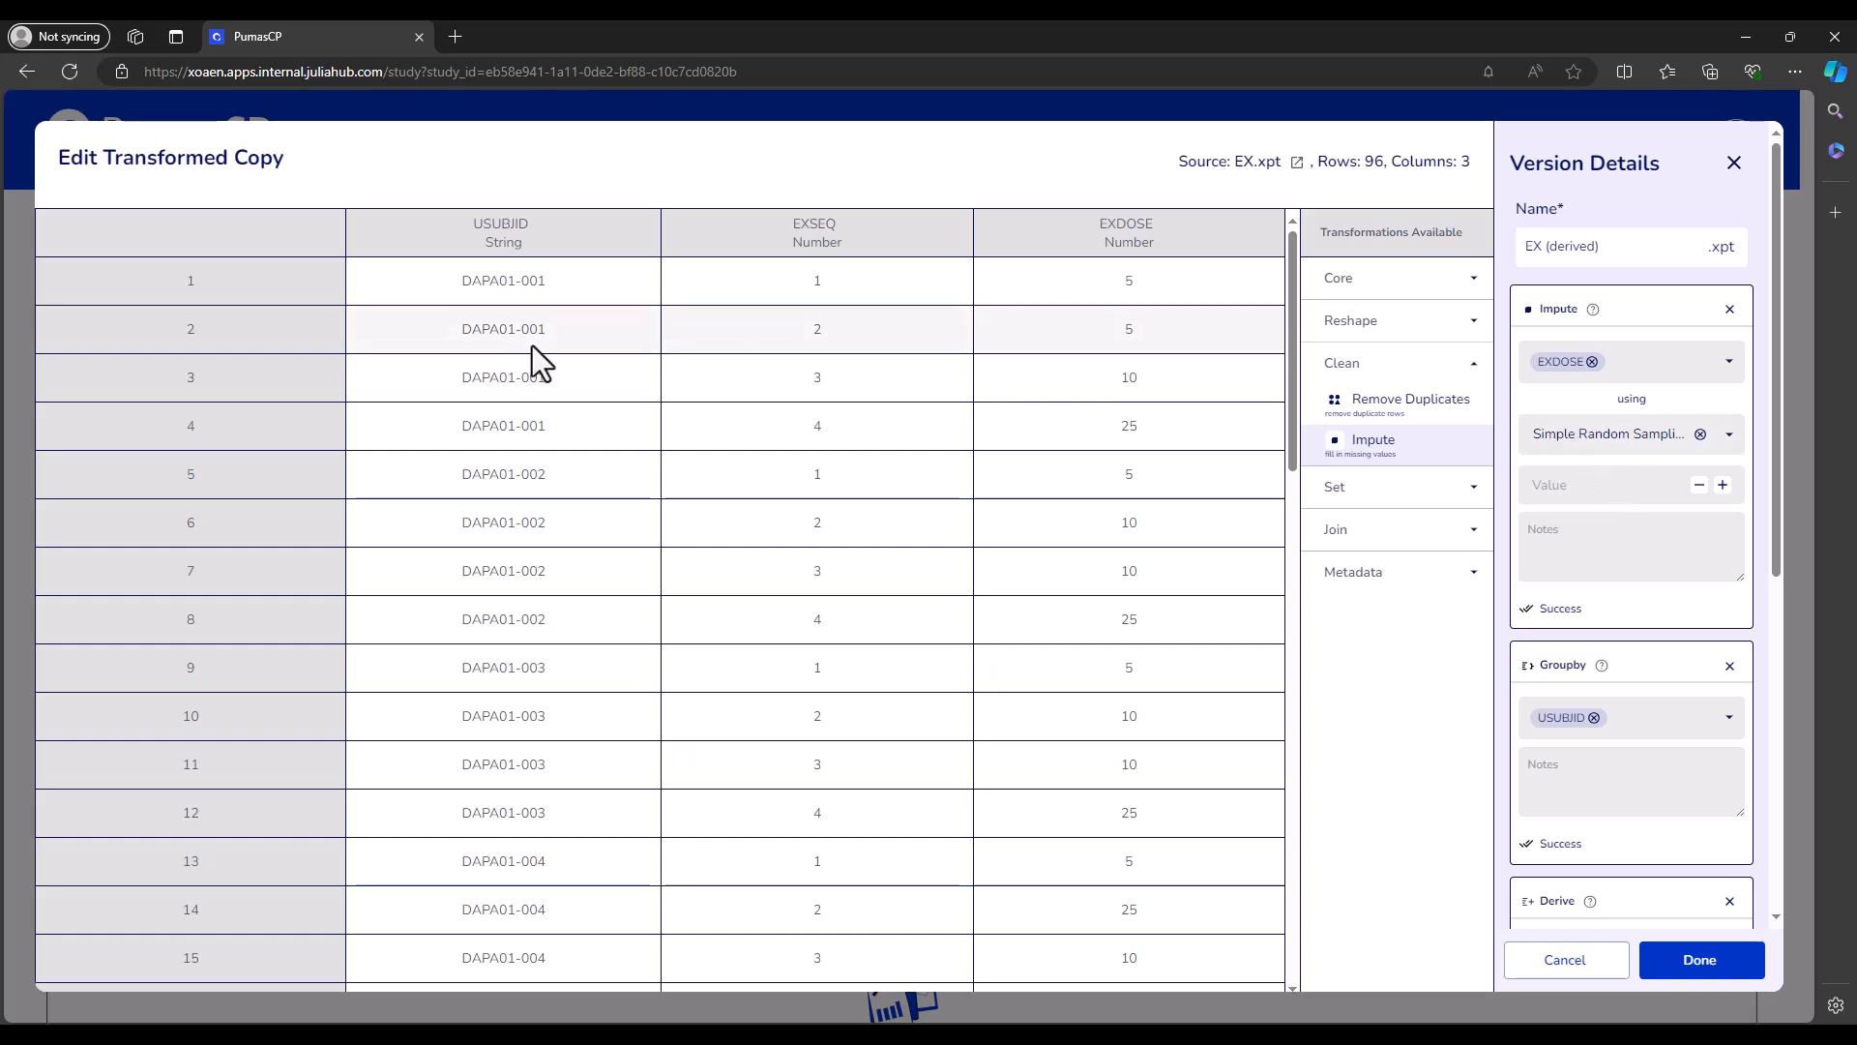
double_click(814, 335)
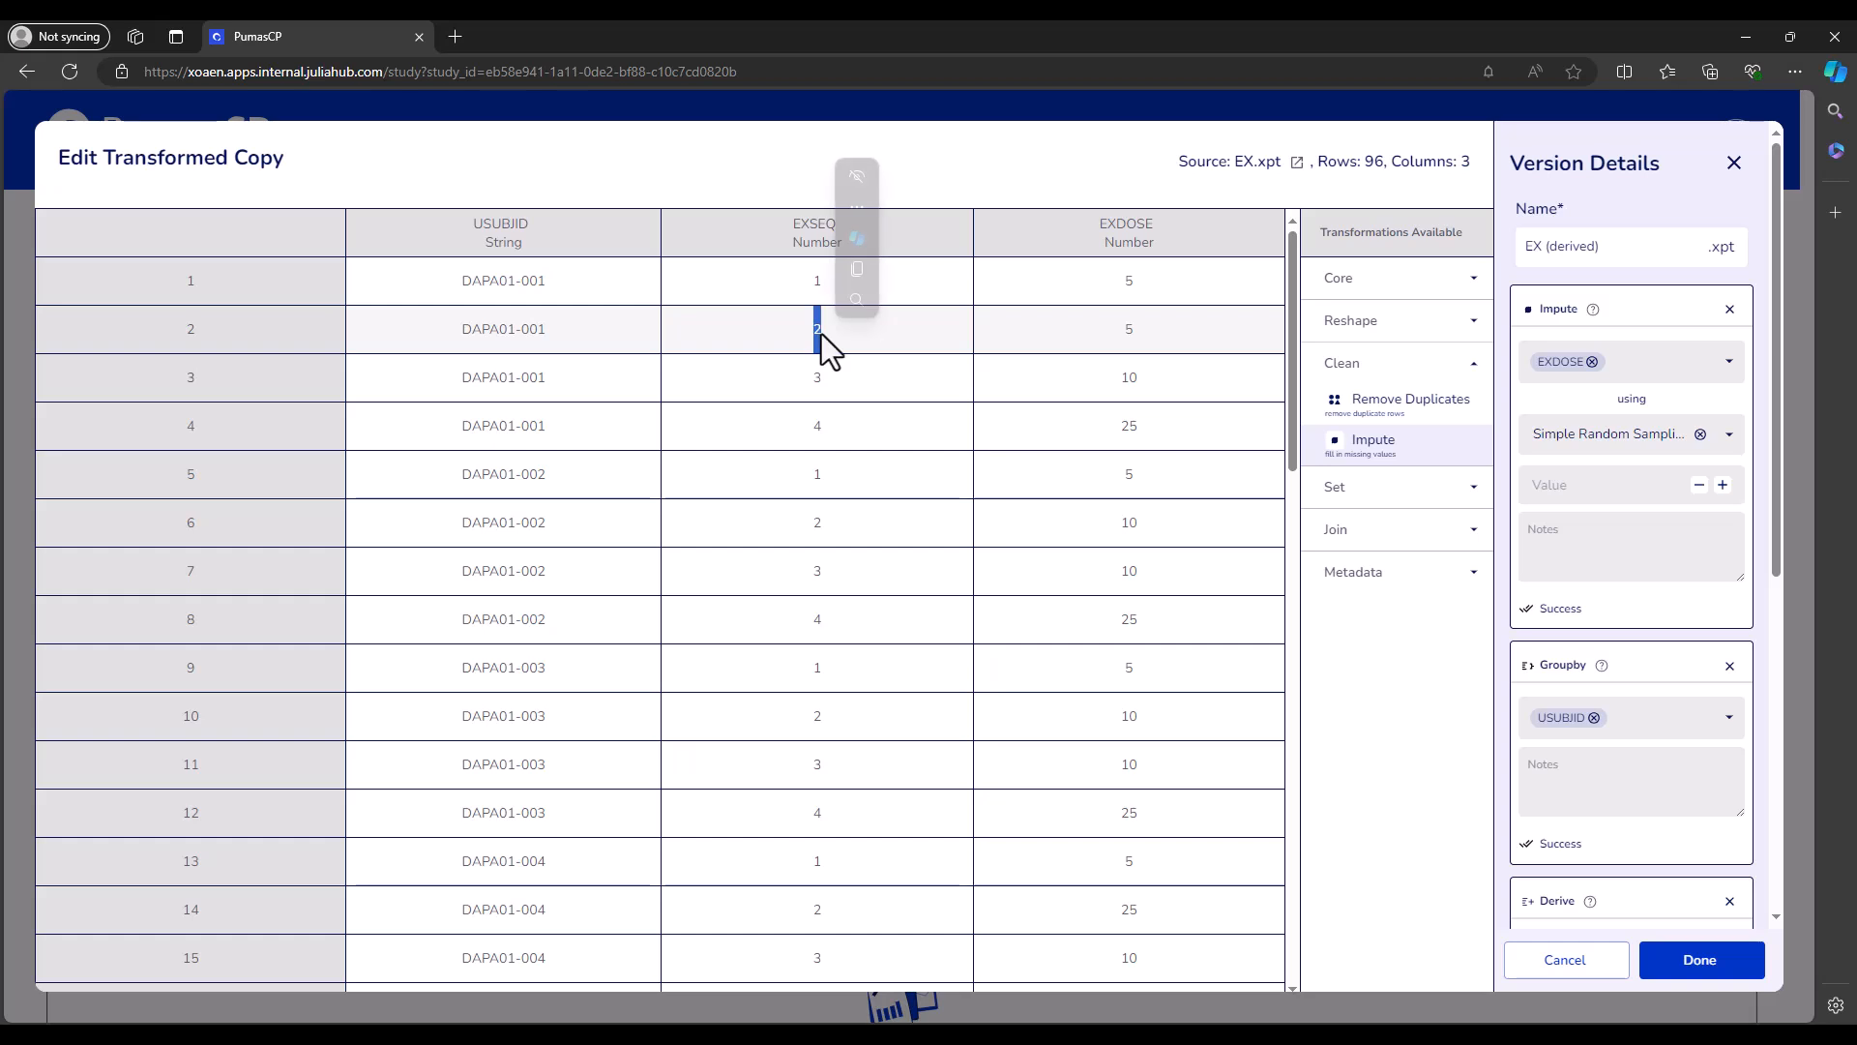
double_click(1130, 334)
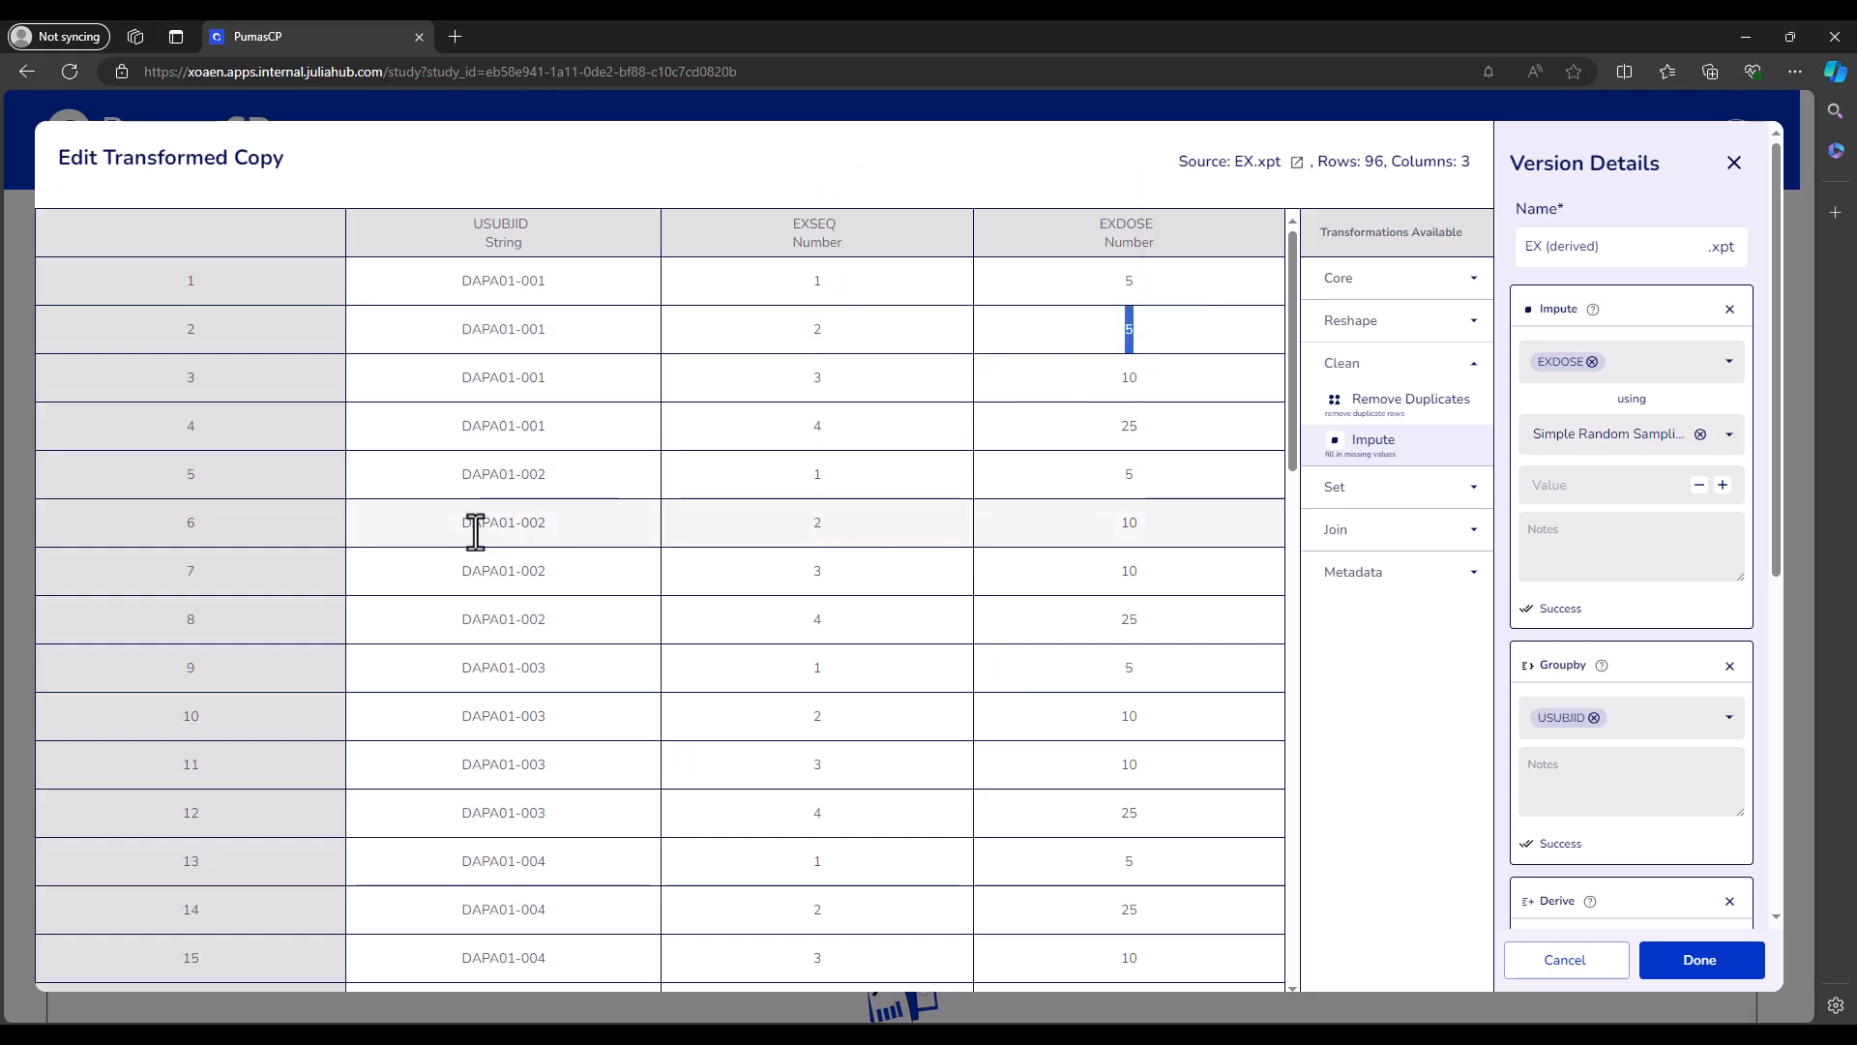
double_click(816, 522)
left_click(1127, 522)
double_click(1126, 524)
left_click(1198, 541)
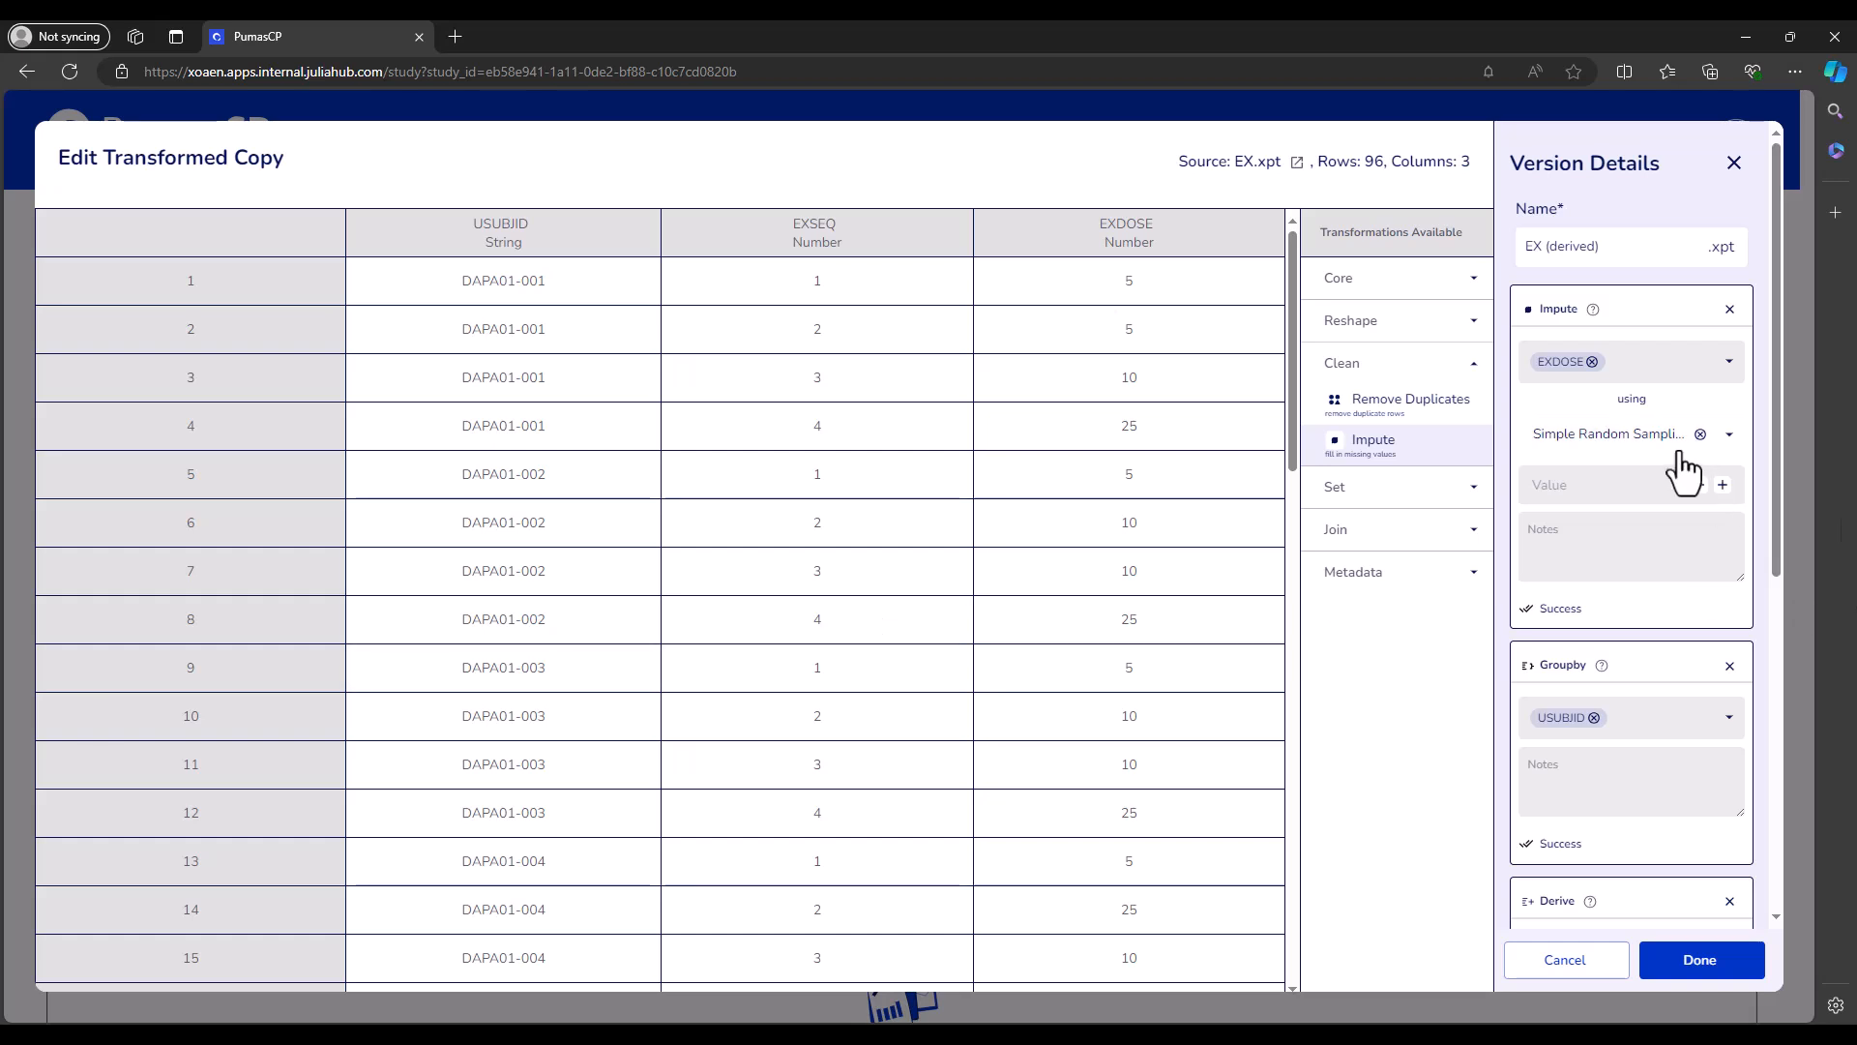
Set the EXDOSE imputation type to Substitute with statistic and choose minimum as the substitute
left_click(1727, 437)
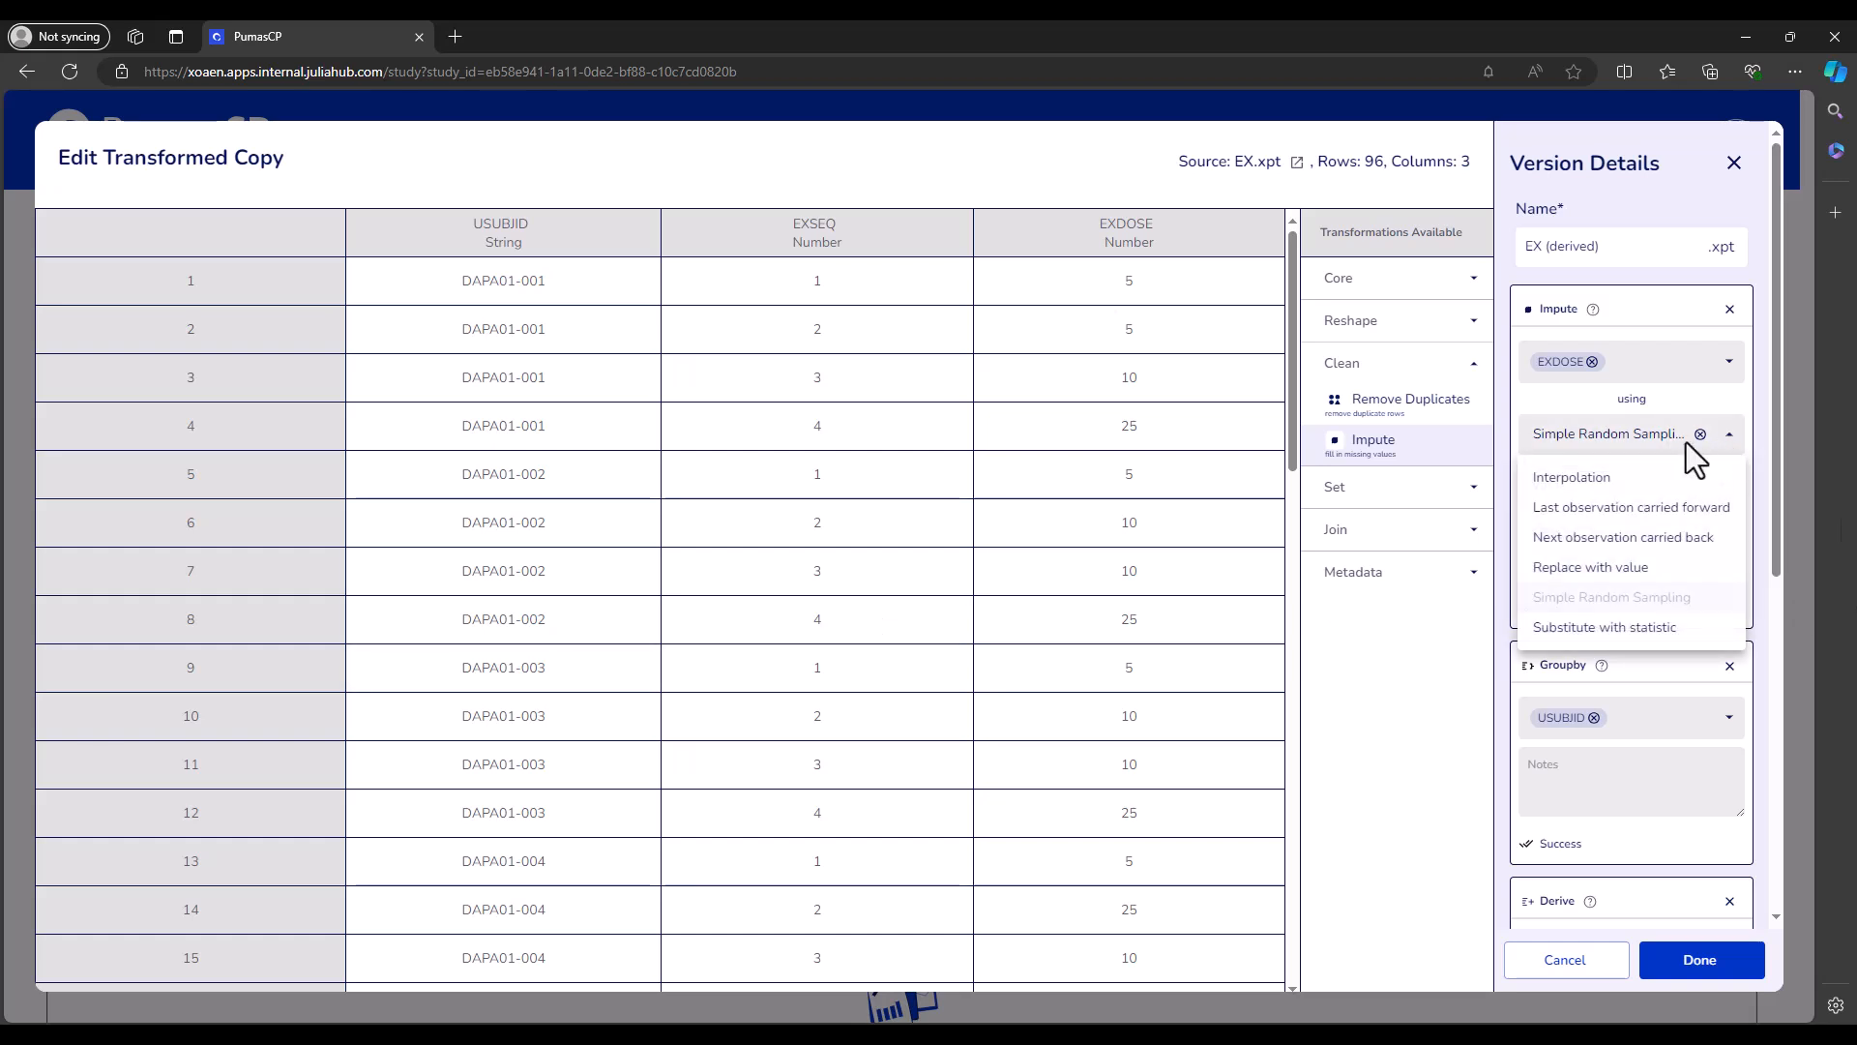
left_click(1635, 629)
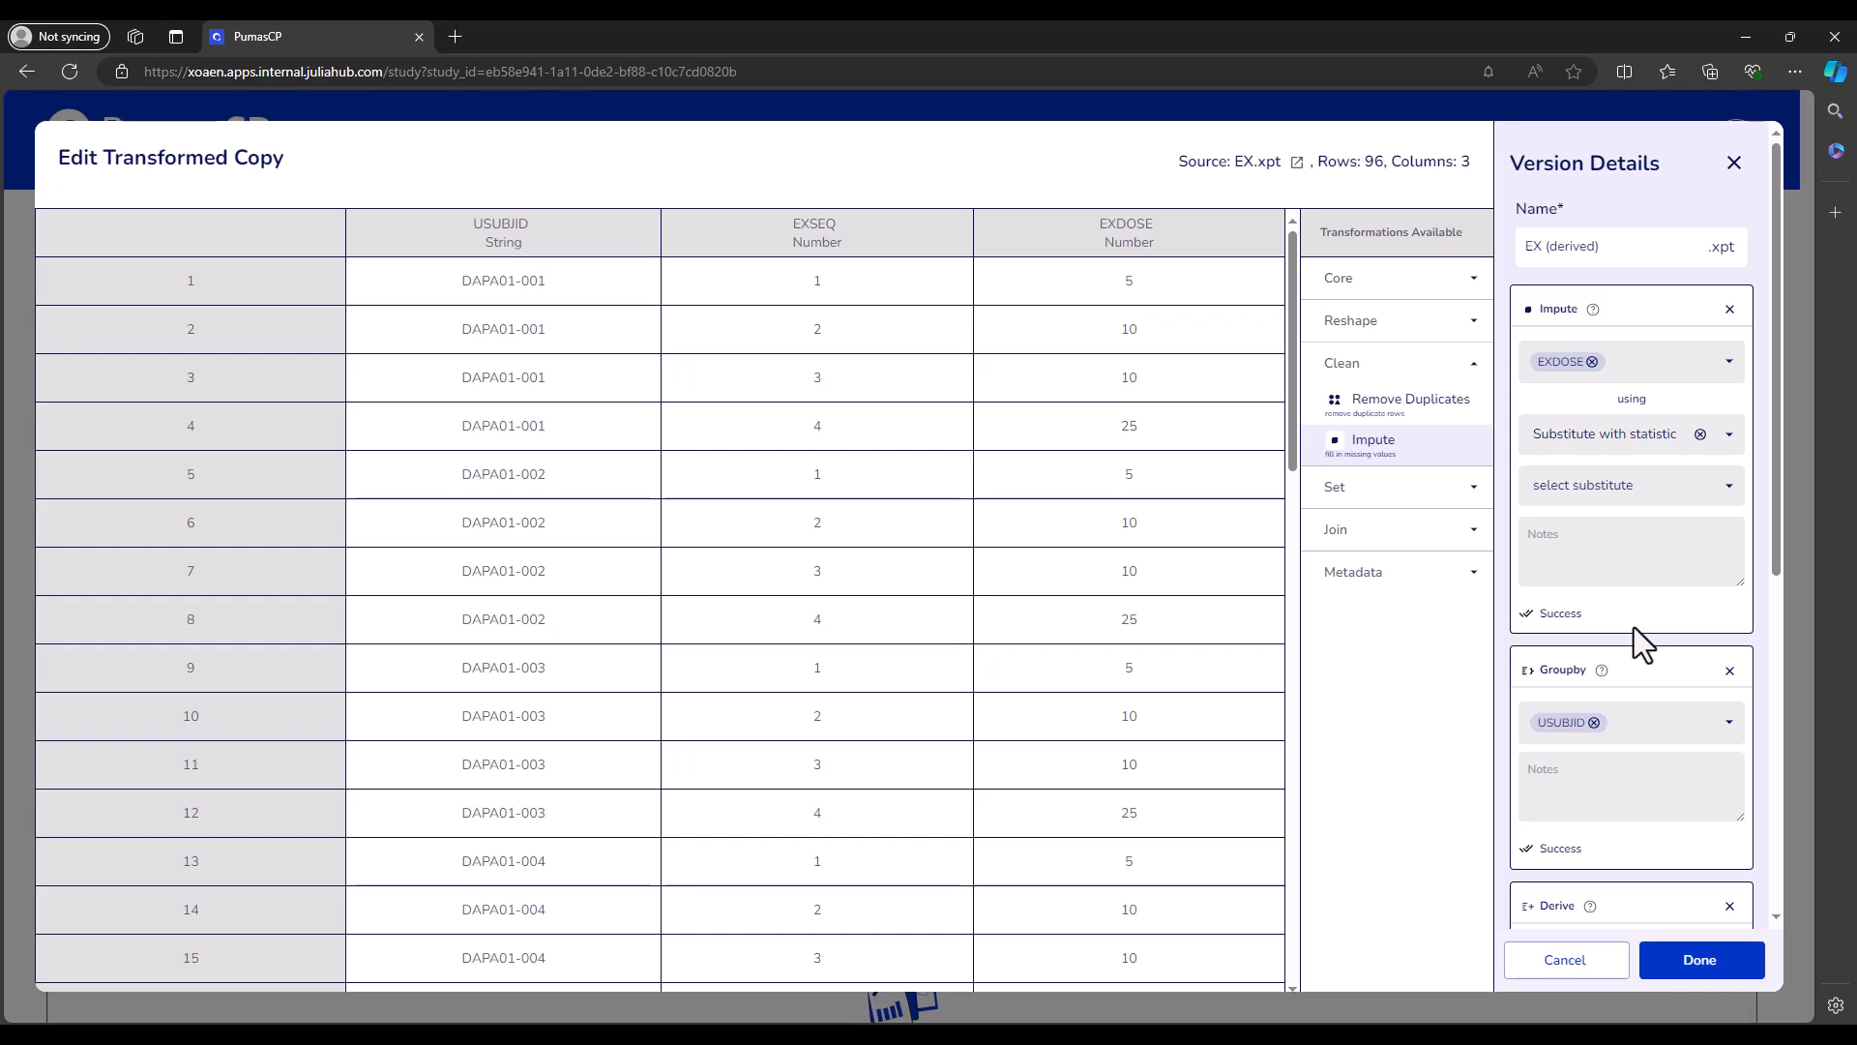
left_click(1629, 508)
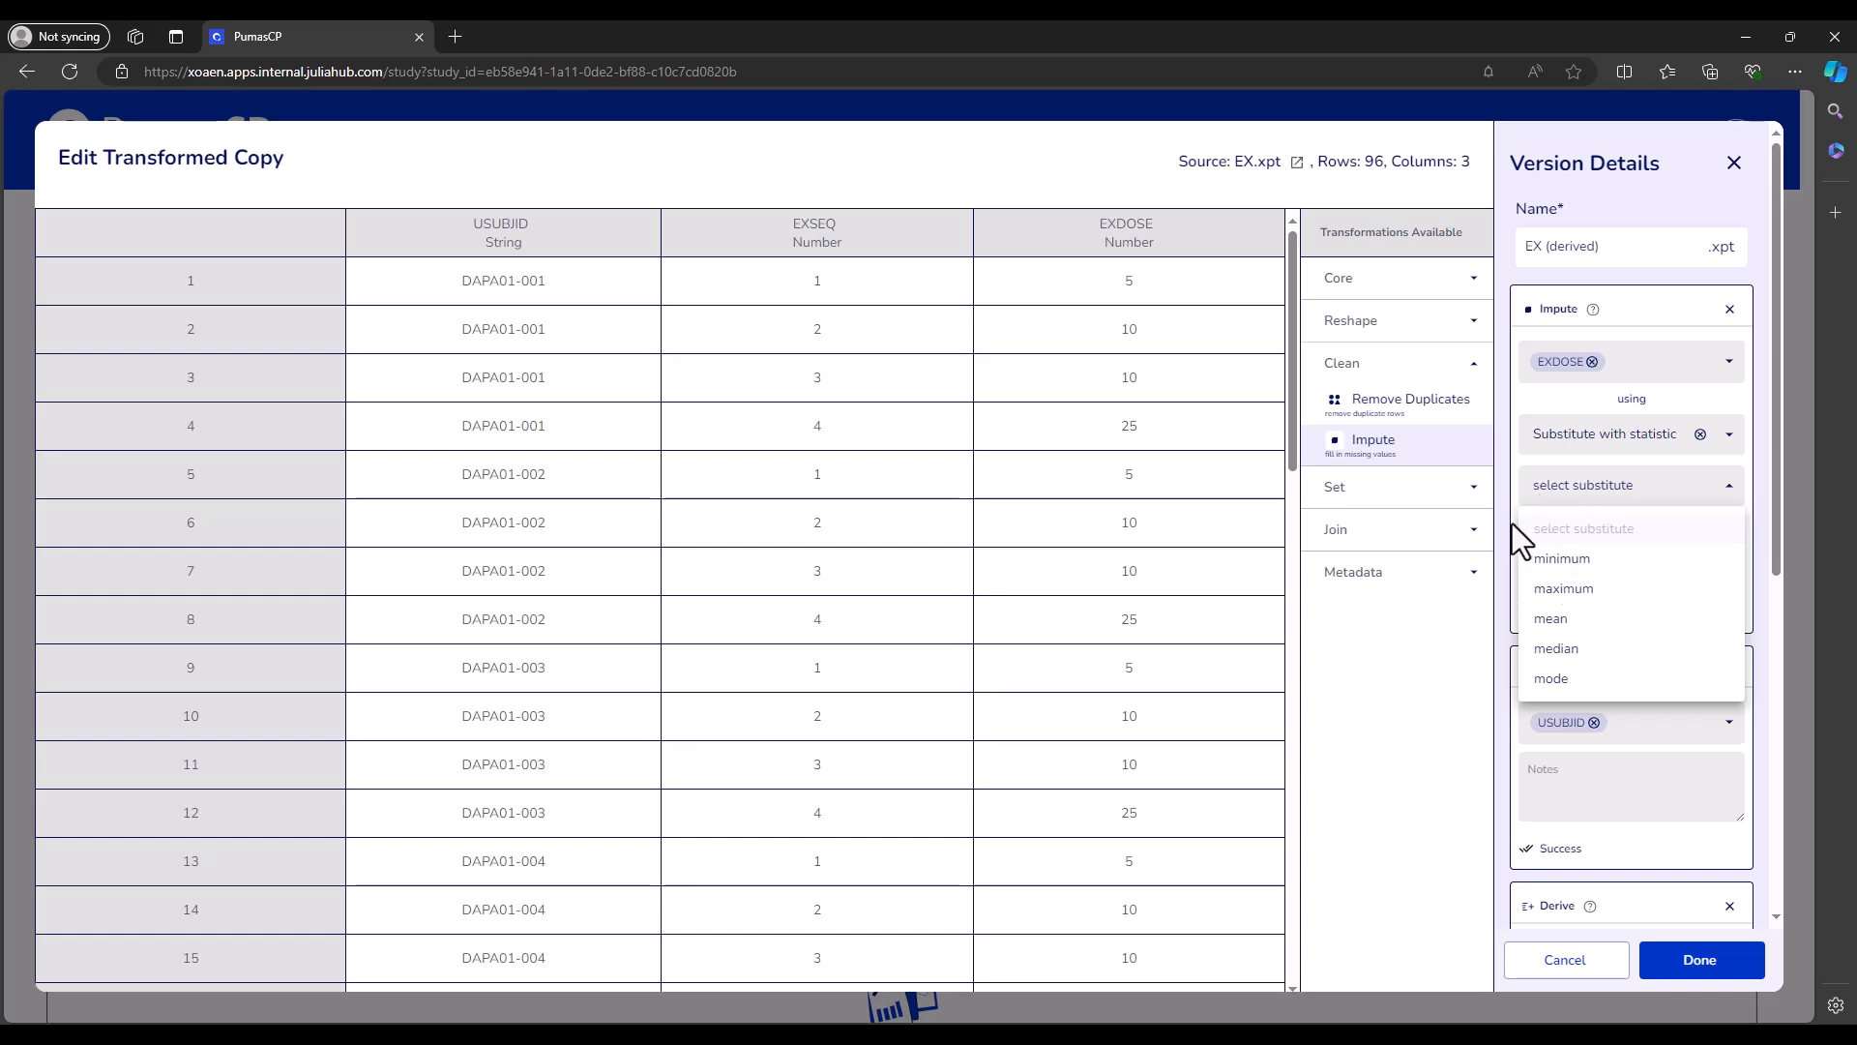
left_click(1553, 559)
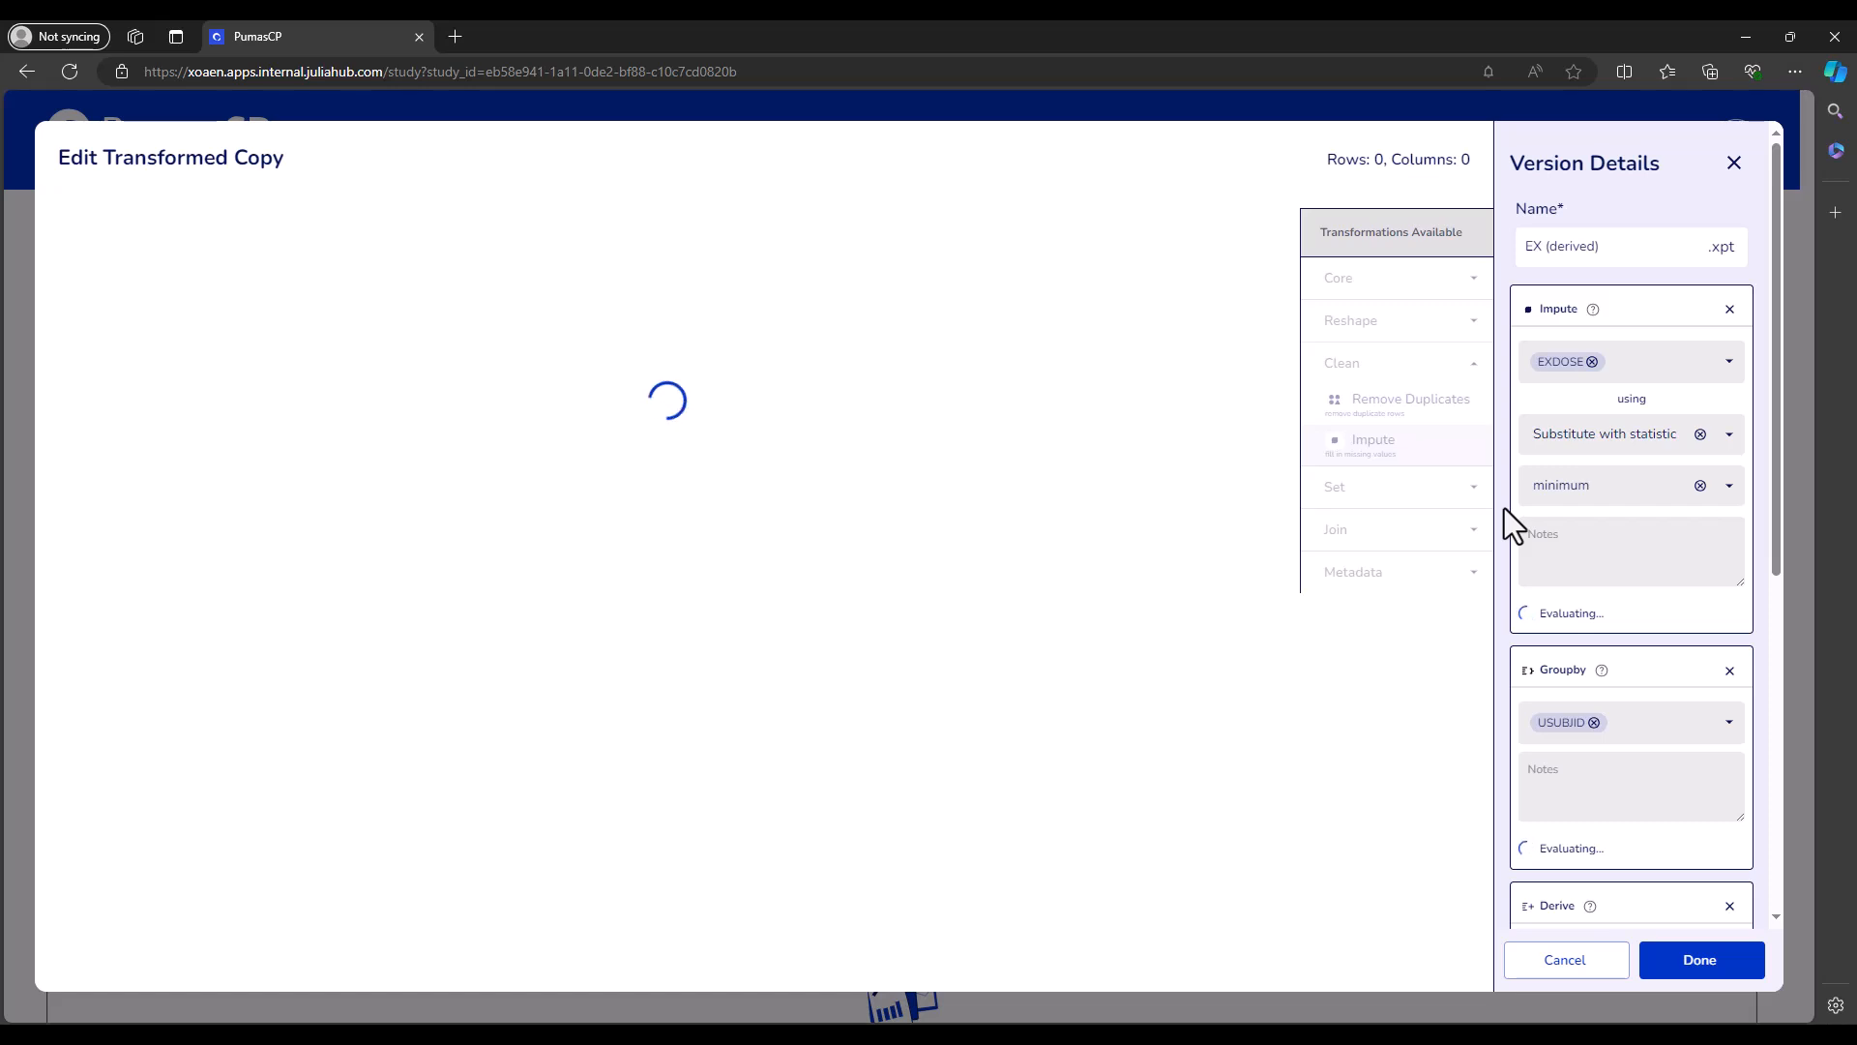